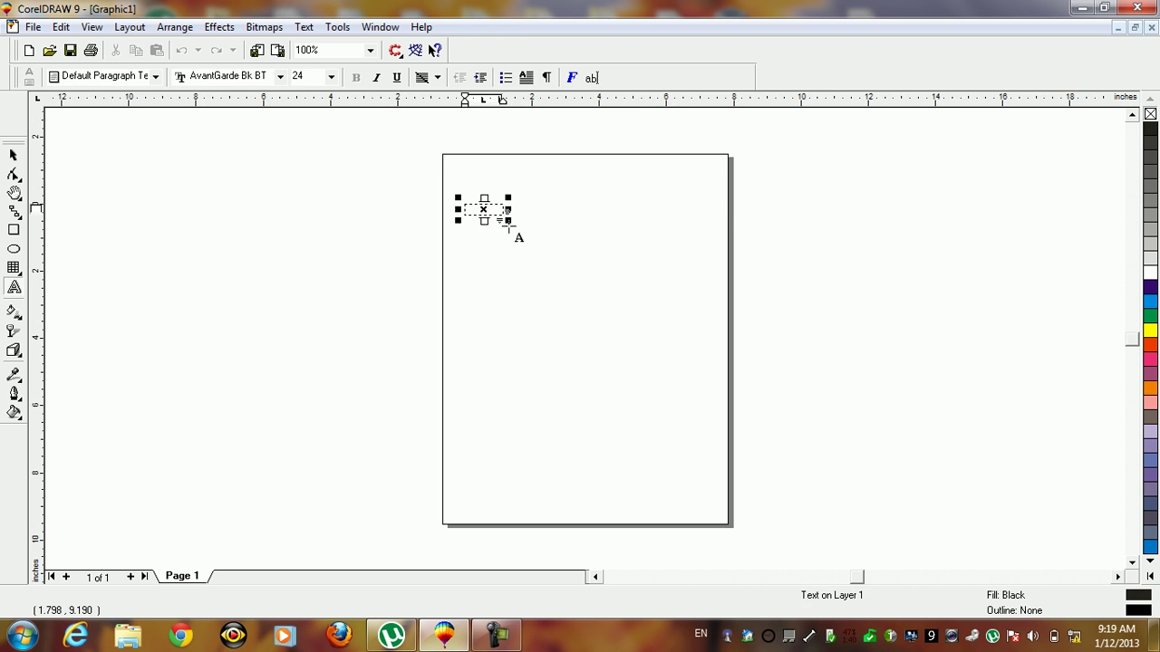
# Delete the empty paragraph frame and start an artistic text object in the page's upper-left area with the line "Artistic Text".
pyautogui.hotkey('ctrl', 'space')
pyautogui.press('Delete')
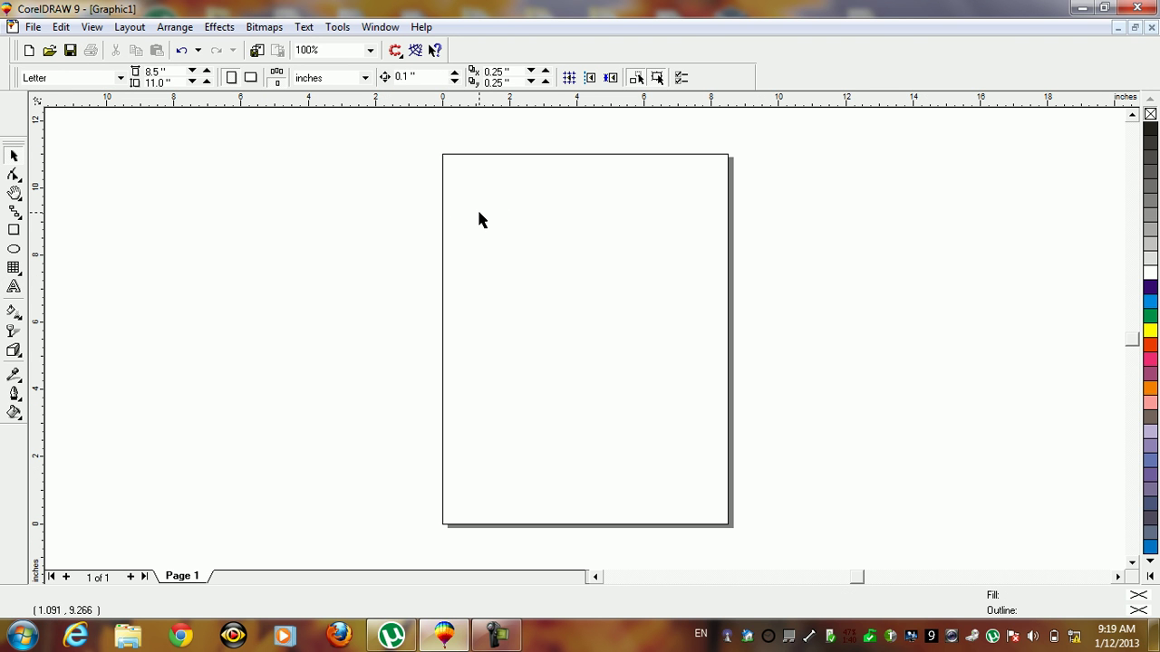
pyautogui.press('F8')
pyautogui.click(478, 214)
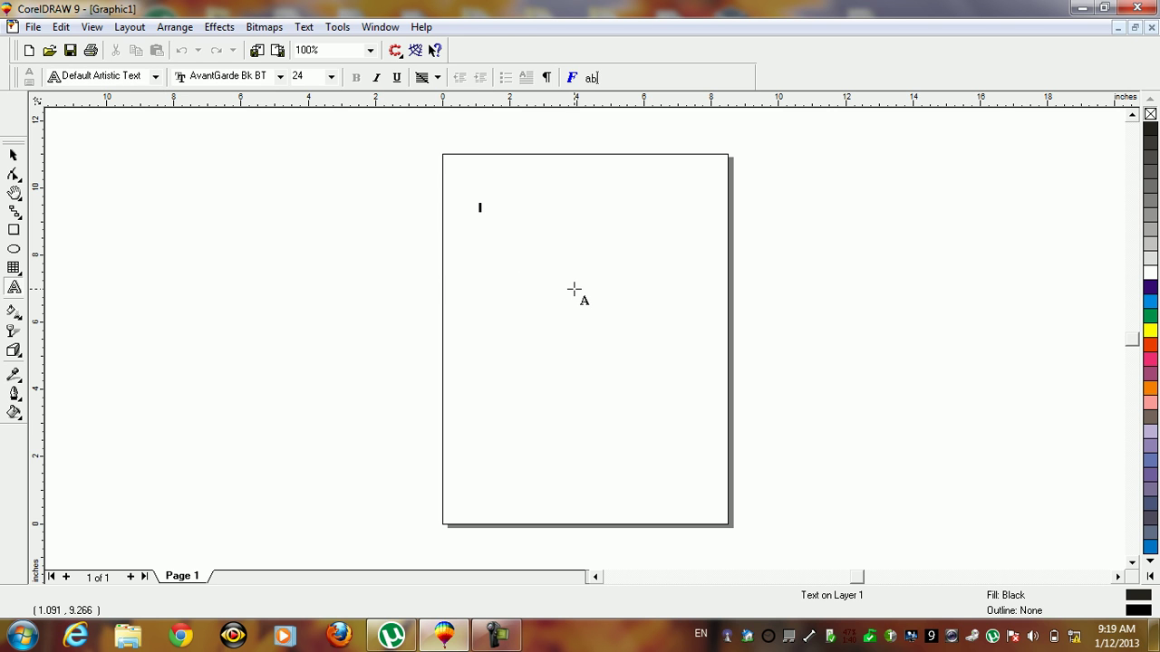
pyautogui.write('A')
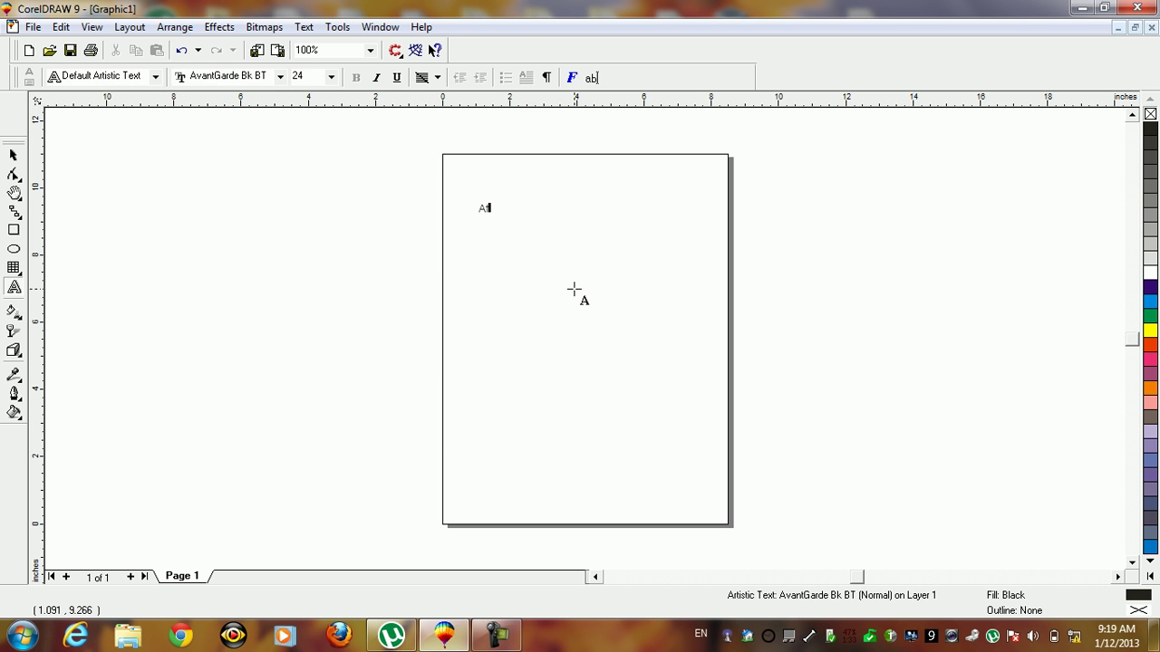
pyautogui.write('rtistic Text')
pyautogui.press('Return')
# Add "Paragraph Text" as the second line of the artistic text object.
pyautogui.write('Paragraph Te')
pyautogui.press('BackSpace')
pyautogui.press('BackSpace')
pyautogui.press('BackSpace')
pyautogui.press('BackSpace')
pyautogui.press('BackSpace')
pyautogui.press('BackSpace')
pyautogui.press('BackSpace')
pyautogui.press('BackSpace')
pyautogui.press('BackSpace')
pyautogui.press('BackSpace')
pyautogui.press('BackSpace')
pyautogui.press('BackSpace')
pyautogui.write('Paragraphy Te')
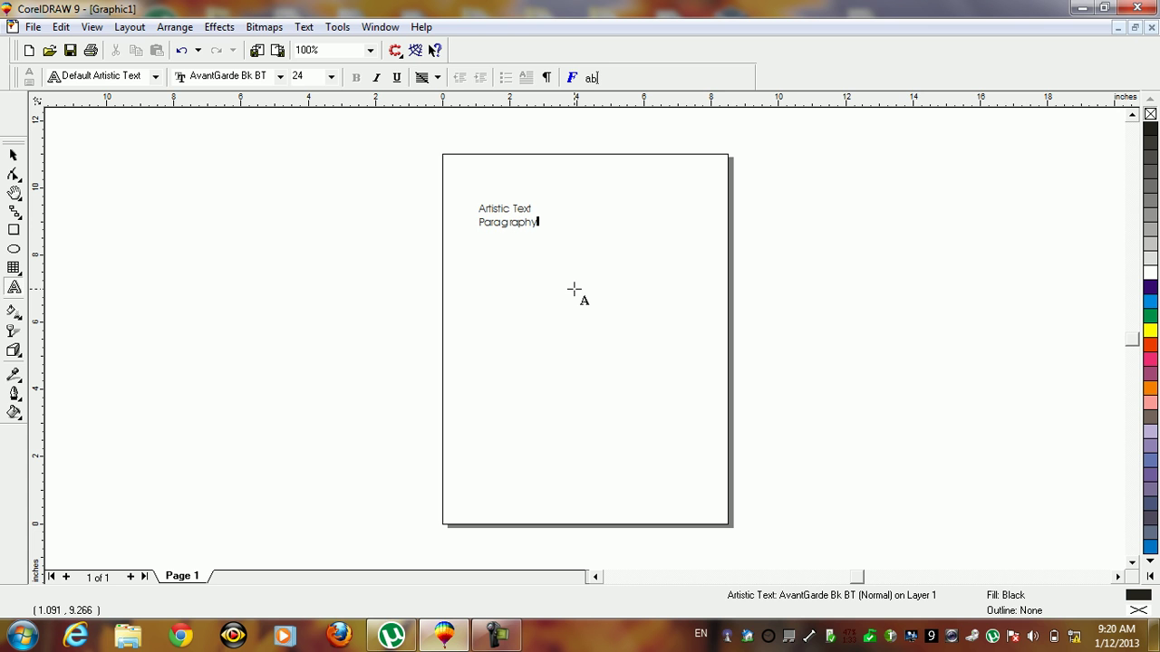
pyautogui.press('BackSpace')
pyautogui.press('BackSpace')
pyautogui.press('BackSpace')
pyautogui.press('BackSpace')
pyautogui.write('Text')
pyautogui.hotkey('ctrl', 'space')
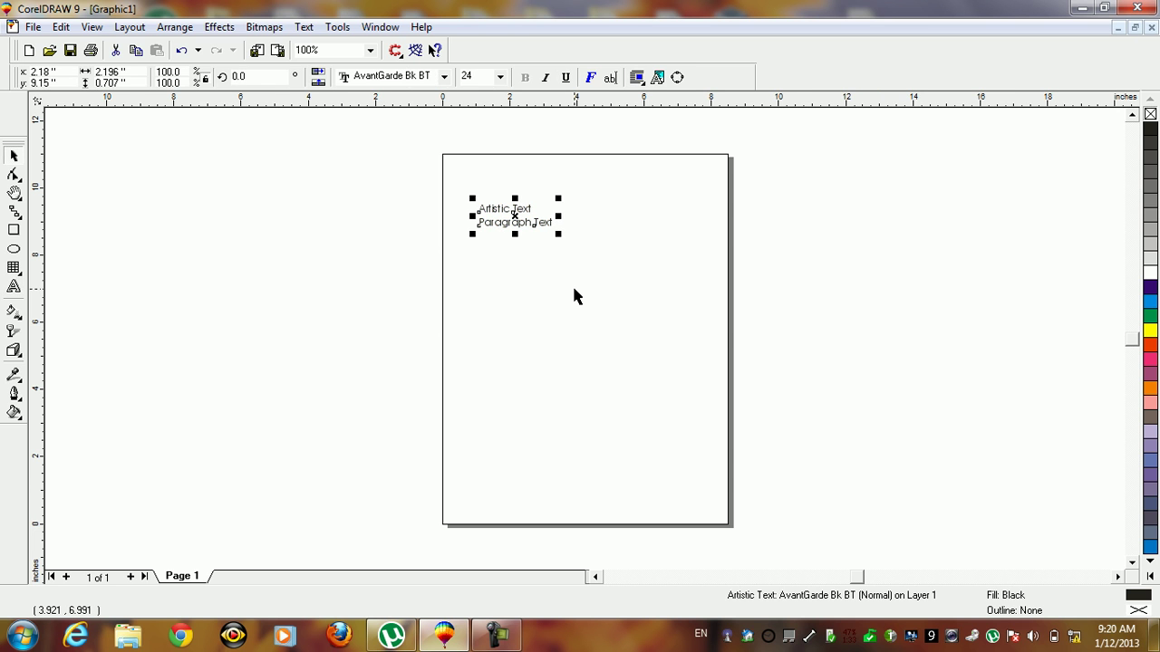
# Move the two-line text object slightly up and to the left on the page, leaving it deselected.
pyautogui.hotkey('shift', 'F2')
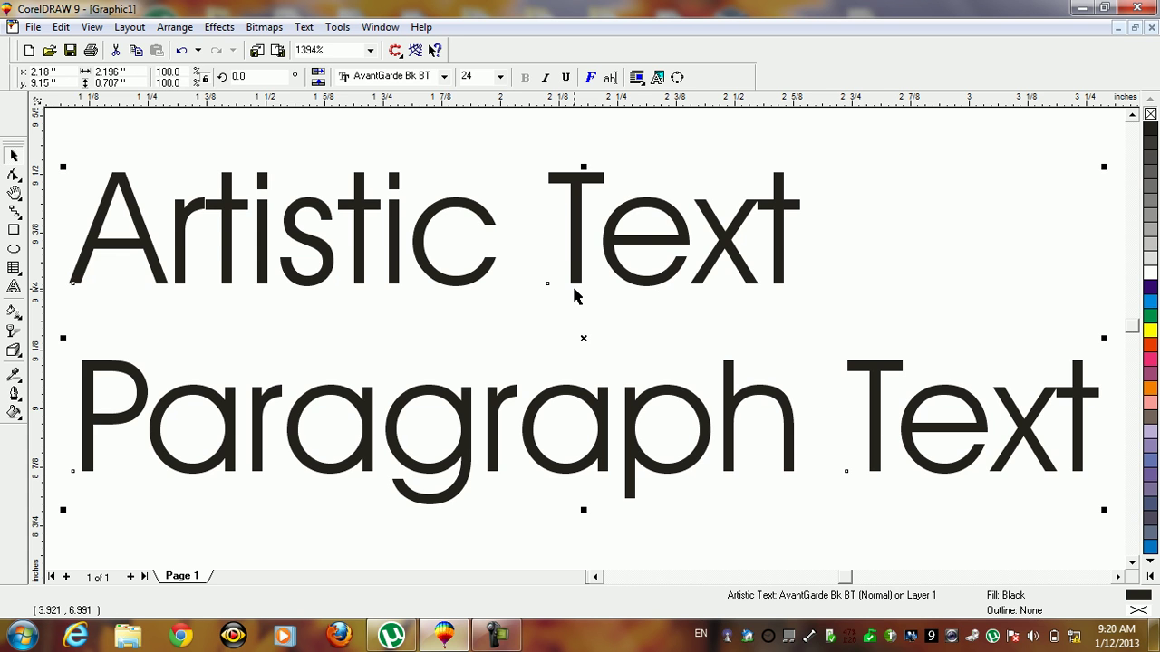
pyautogui.press('F3')
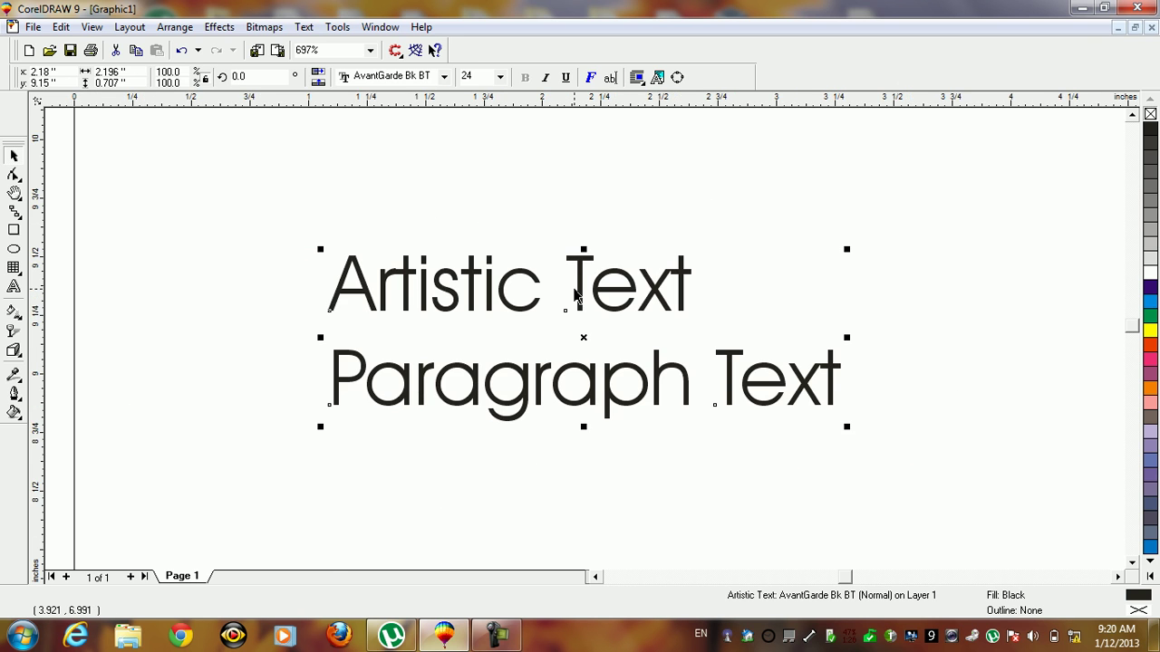
pyautogui.press('F3')
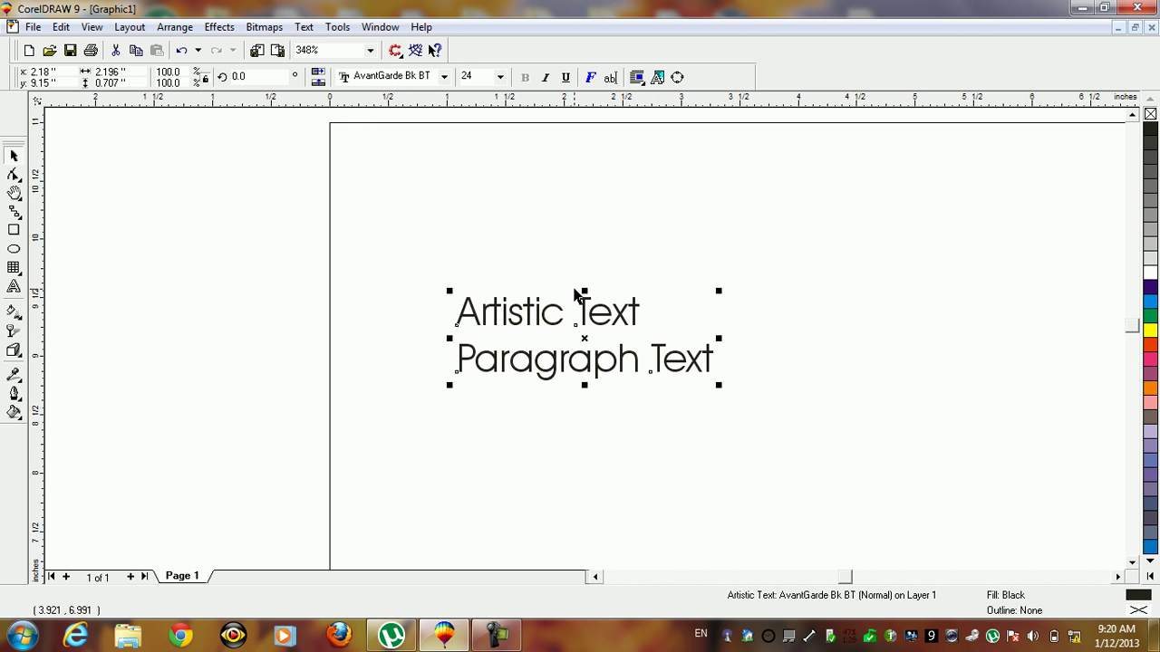
pyautogui.click(593, 332)
pyautogui.click(587, 304)
pyautogui.moveTo(587, 304); pyautogui.dragTo(572, 242)
pyautogui.click(568, 388)
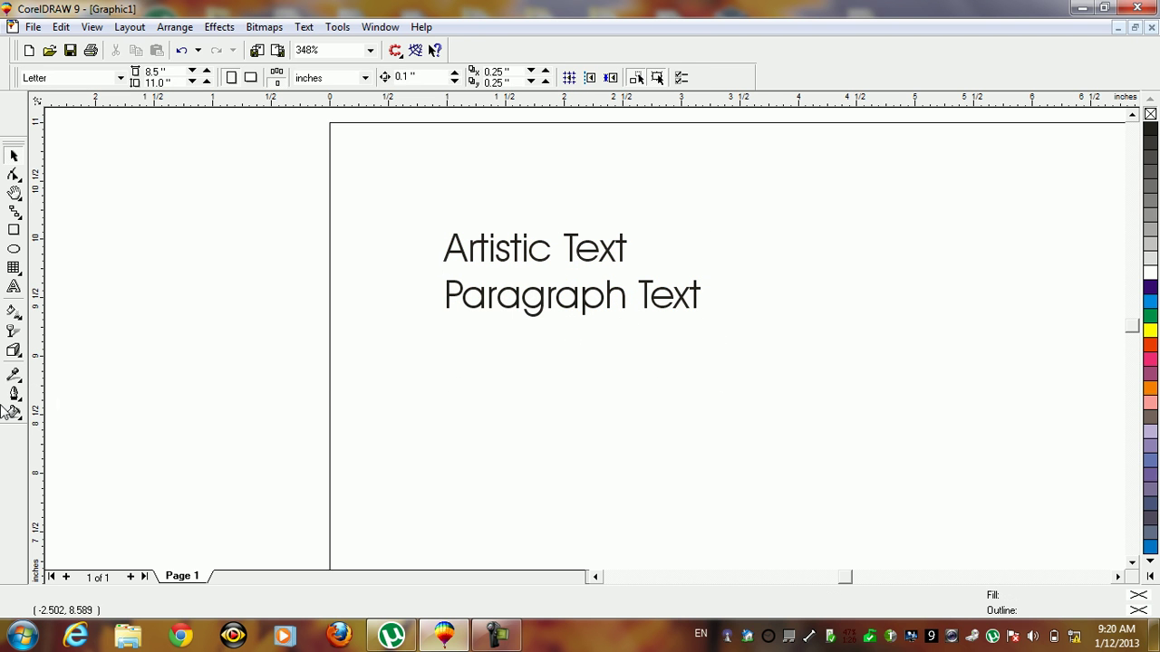
# Create an artistic text object reading "Welcome To Corel Draw 9.0" below the two-line text.
pyautogui.click(13, 287)
pyautogui.click(562, 442)
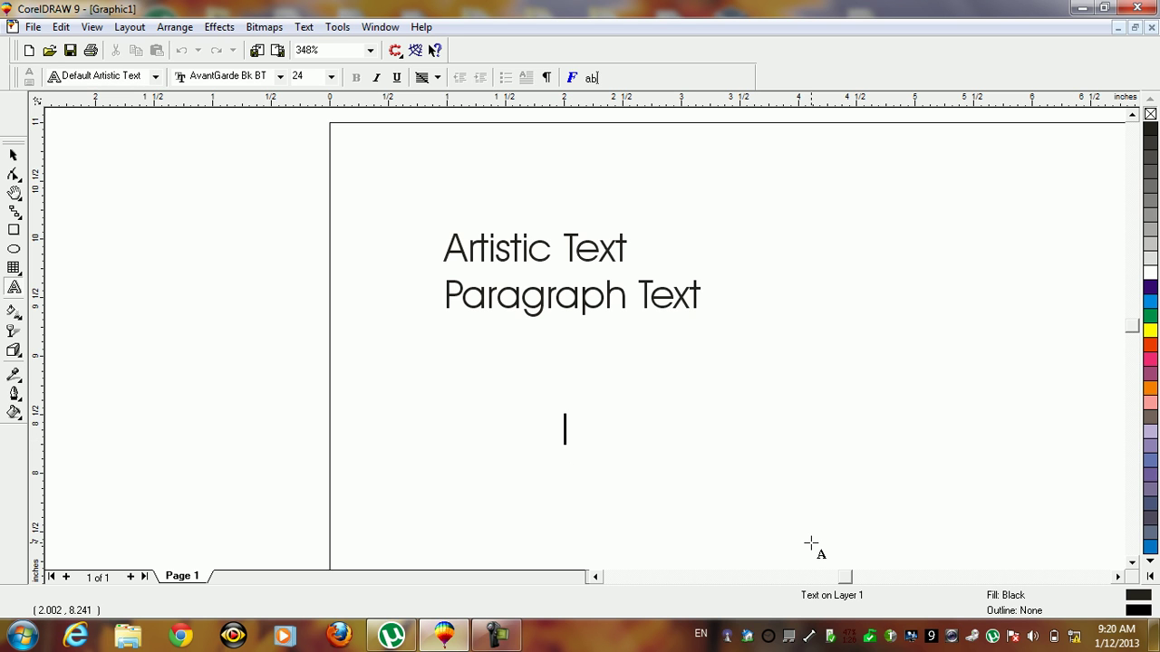
pyautogui.write('Welcome Toc')
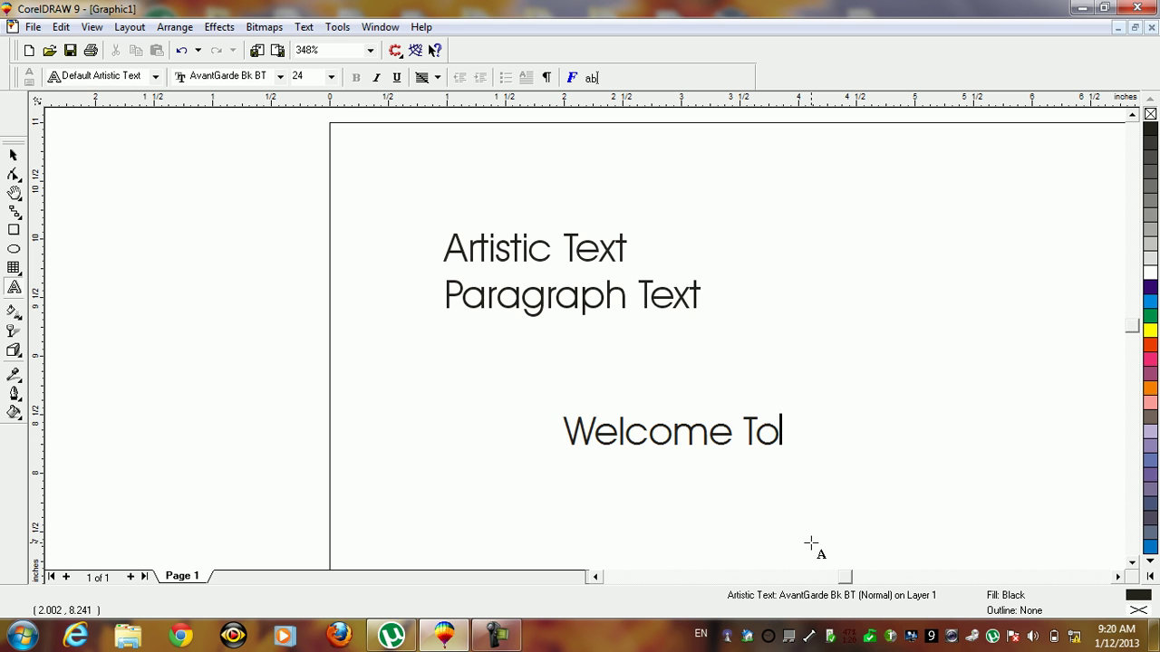
pyautogui.press('BackSpace')
pyautogui.press('BackSpace')
pyautogui.write('Cor')
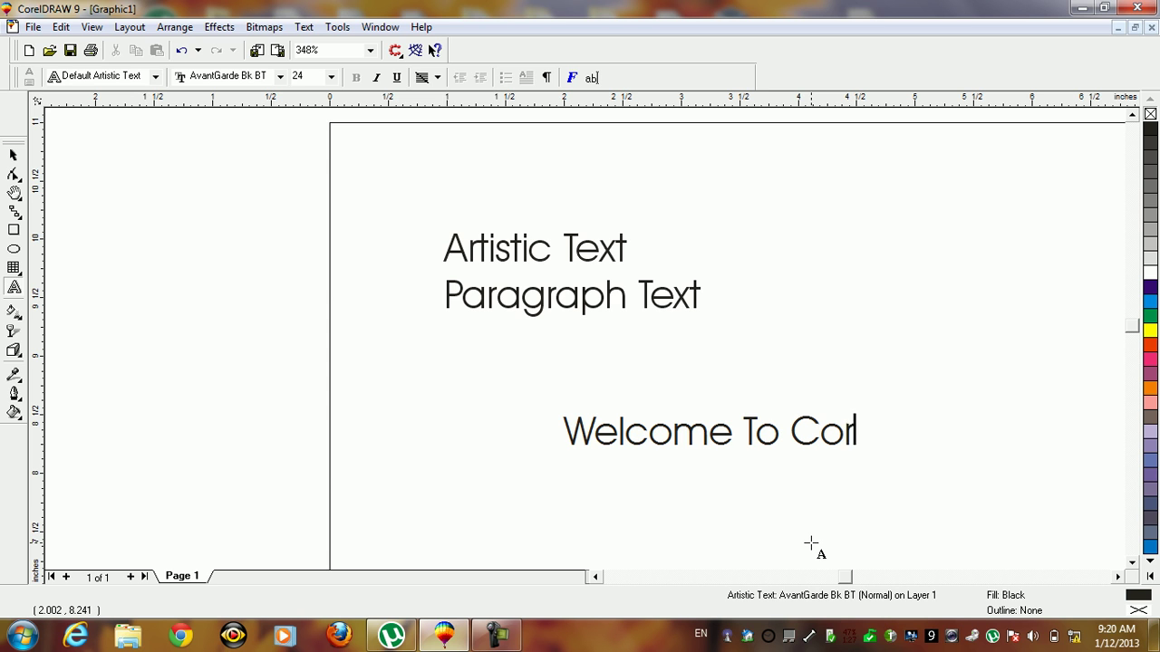
pyautogui.write('el Draw 9.0')
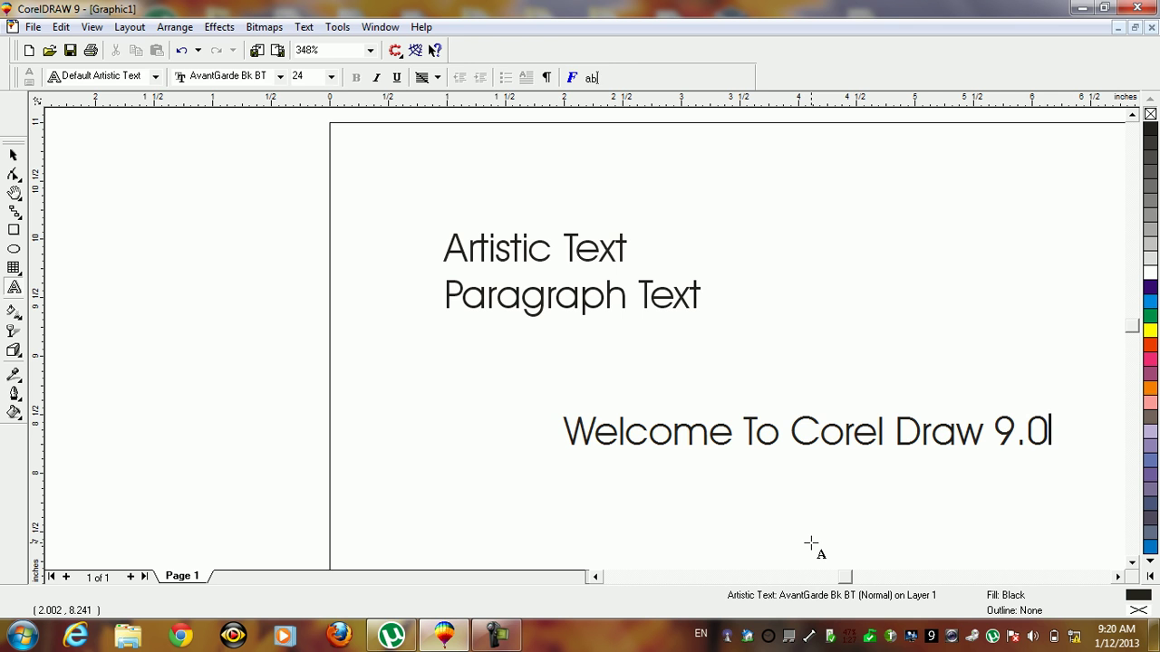
pyautogui.hotkey('ctrl', 'space')
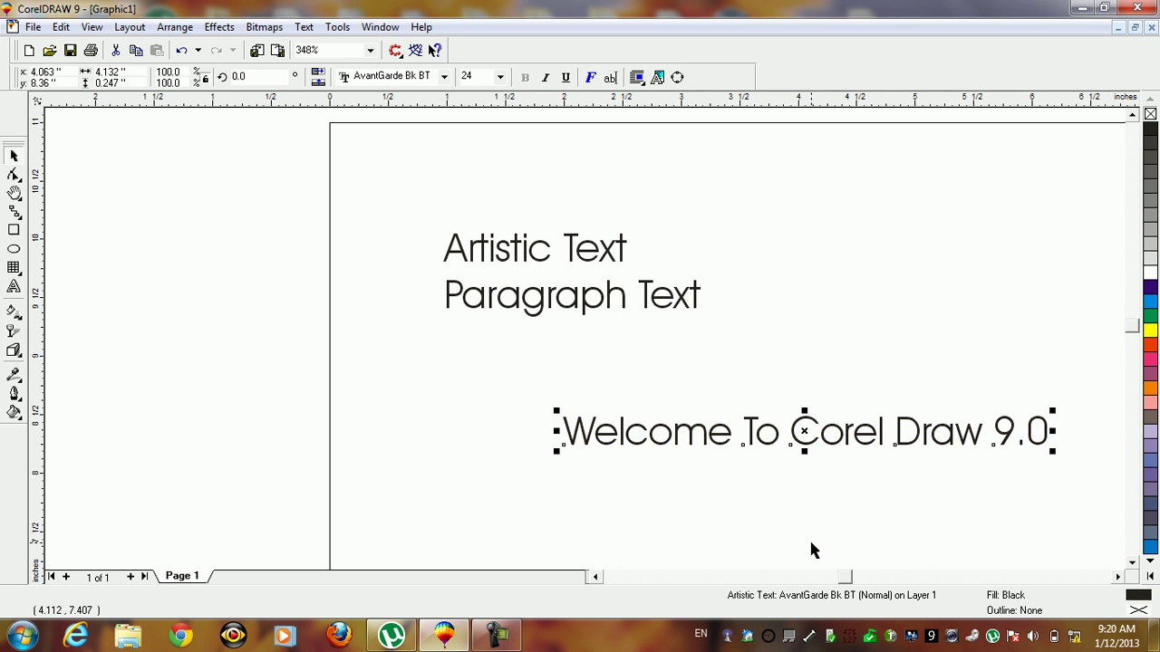
# Draw a paragraph text frame about 6.8 by 3.5 inches below the "Welcome To Corel Draw 9.0" line.
pyautogui.press('F3')
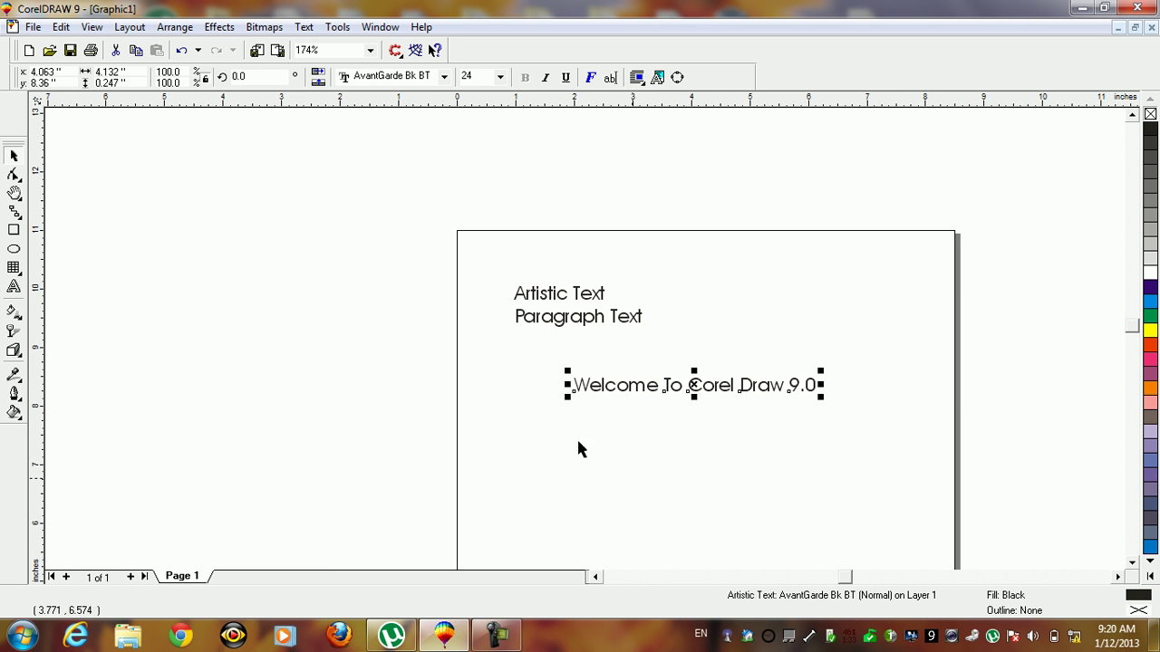
pyautogui.click(14, 286)
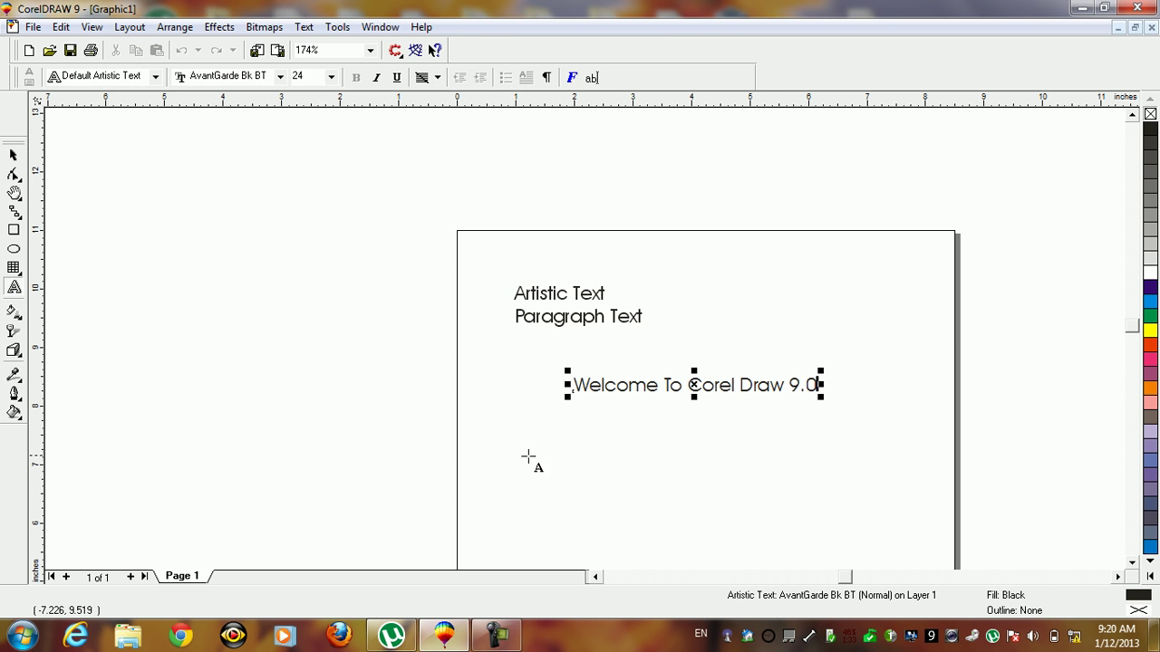
pyautogui.moveTo(508, 453); pyautogui.dragTo(907, 409)
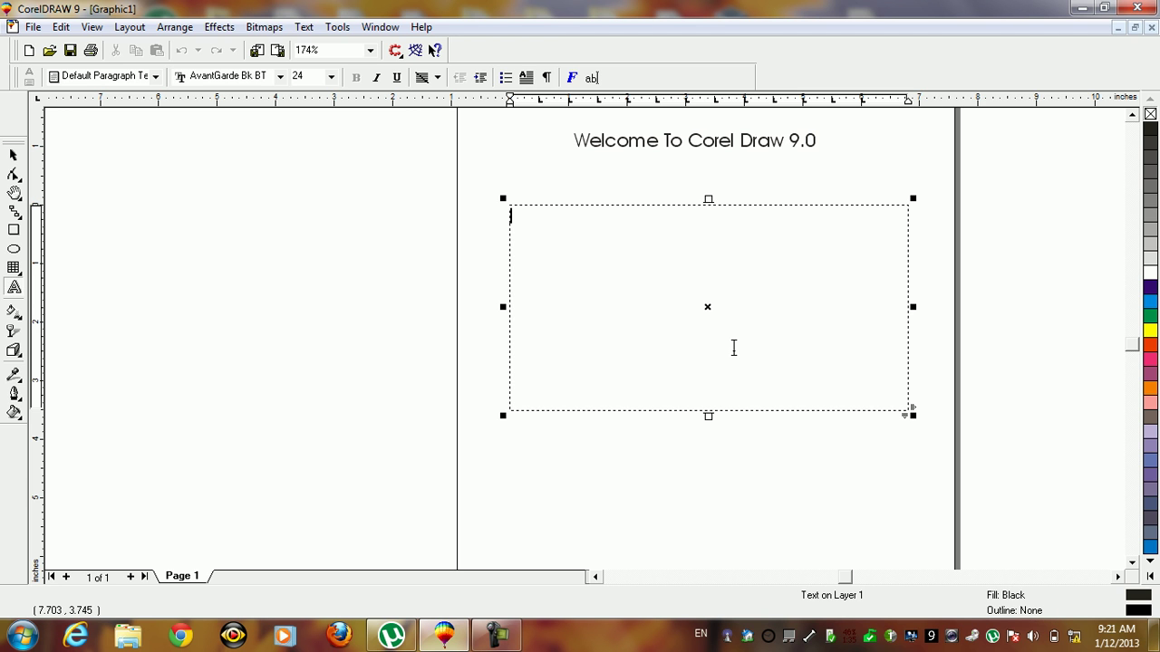
# Open Microsoft Word 2007 and generate sample paragraphs in the blank document with =rand().
pyautogui.click(21, 636)
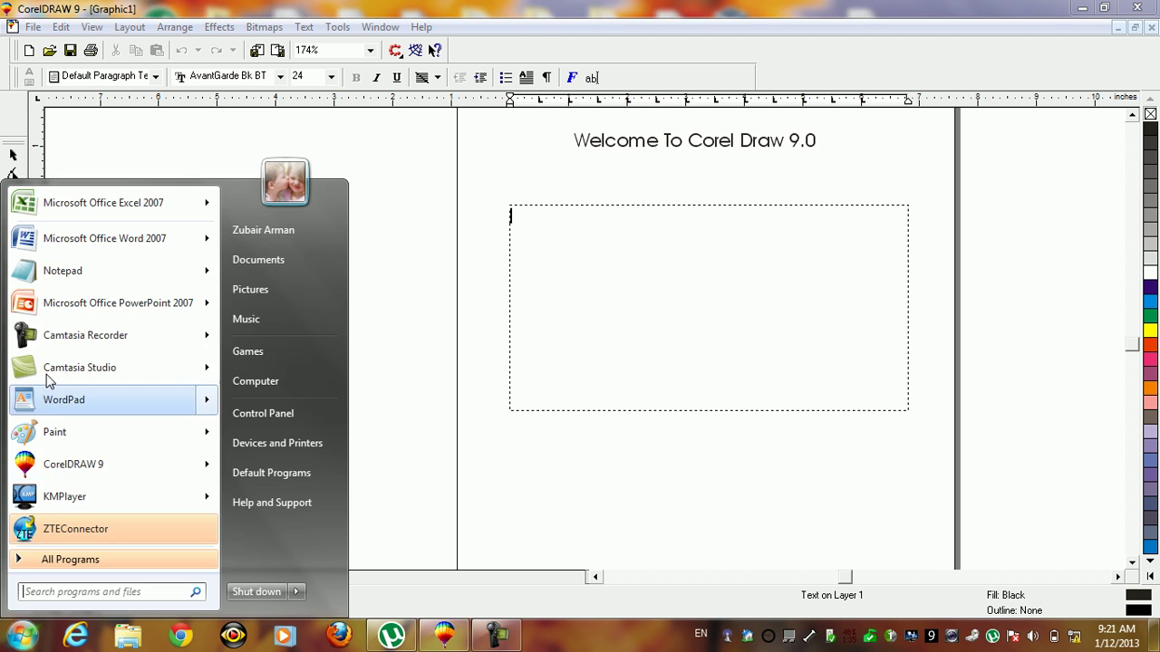
pyautogui.moveTo(47, 243)
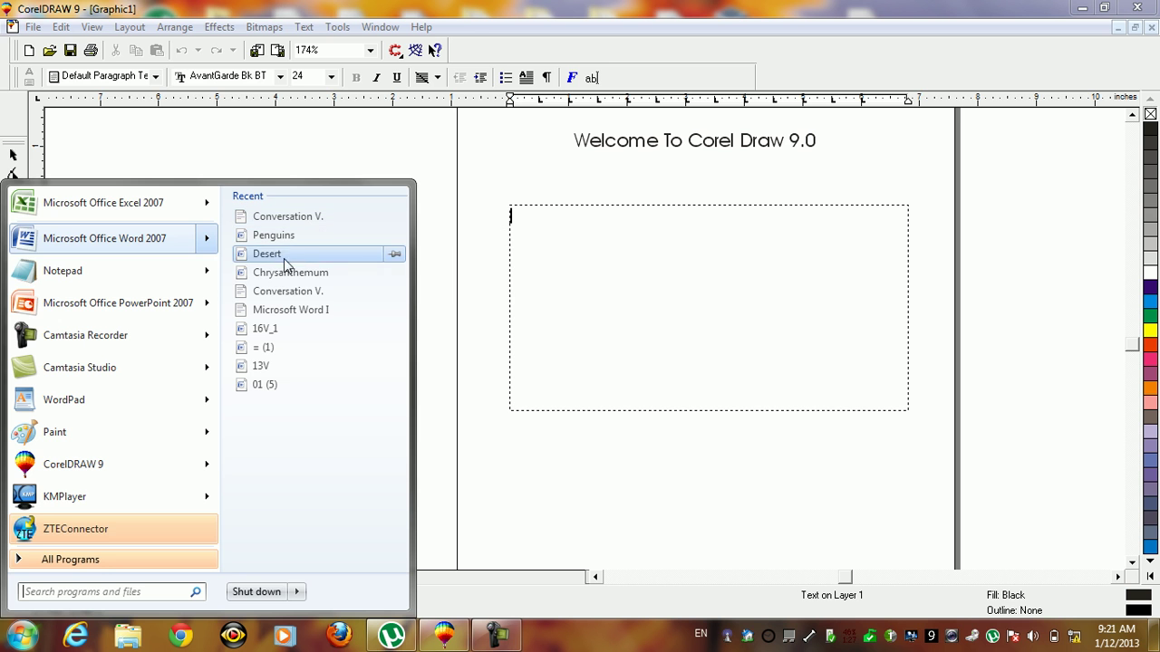
pyautogui.click(118, 246)
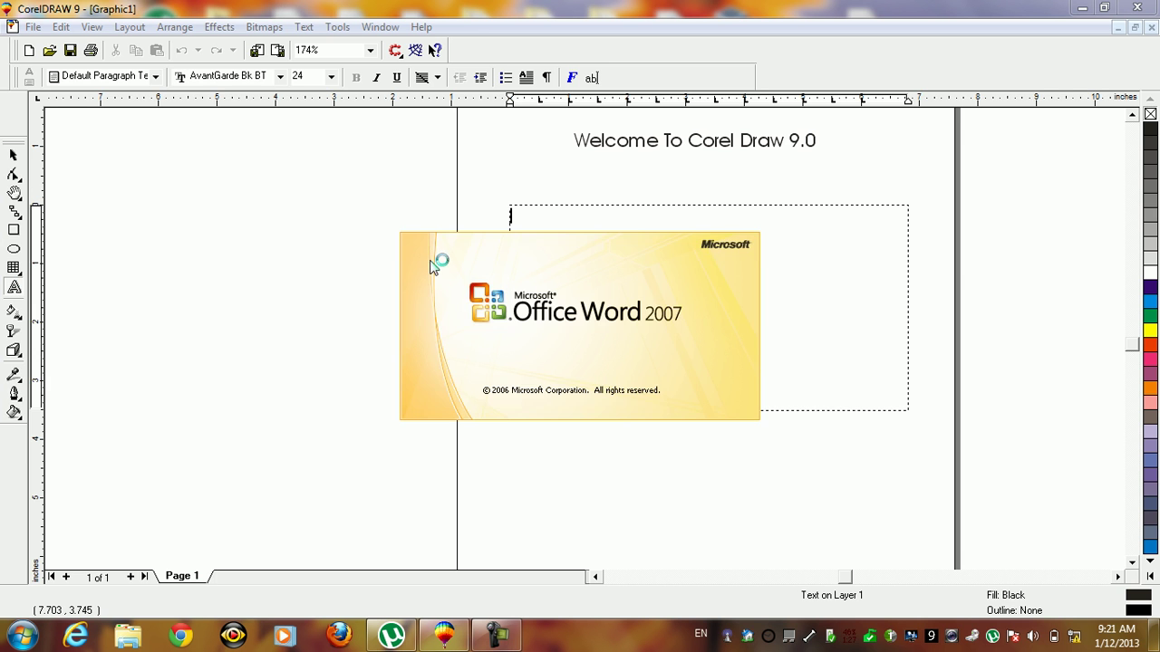
pyautogui.write('=ra')
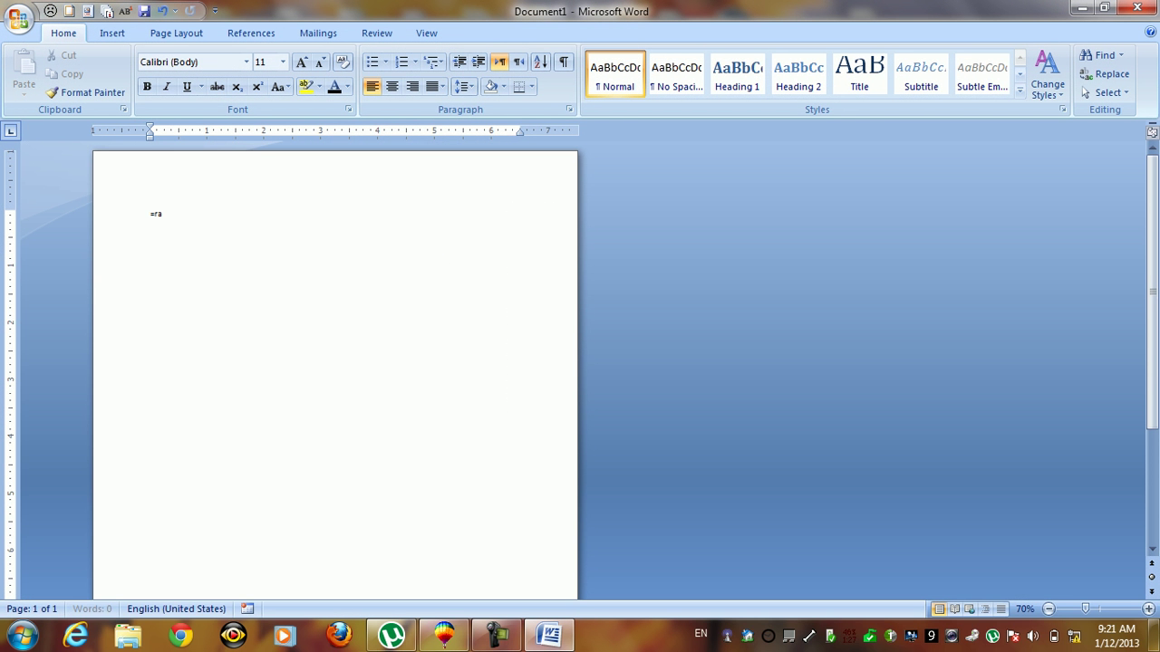
pyautogui.write('nd()')
pyautogui.press('Return')
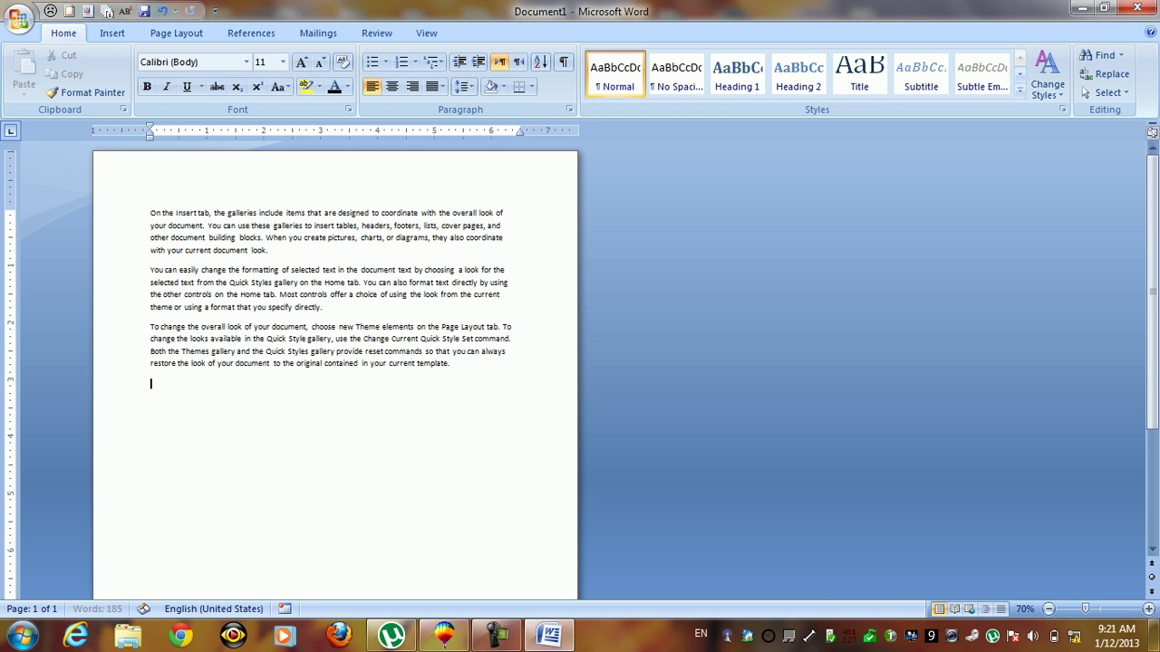
# Copy all the sample paragraphs and paste them into the empty paragraph frame in CorelDRAW.
pyautogui.scroll(5, 476, 260)
pyautogui.moveTo(785, 524); pyautogui.dragTo(192, 248)
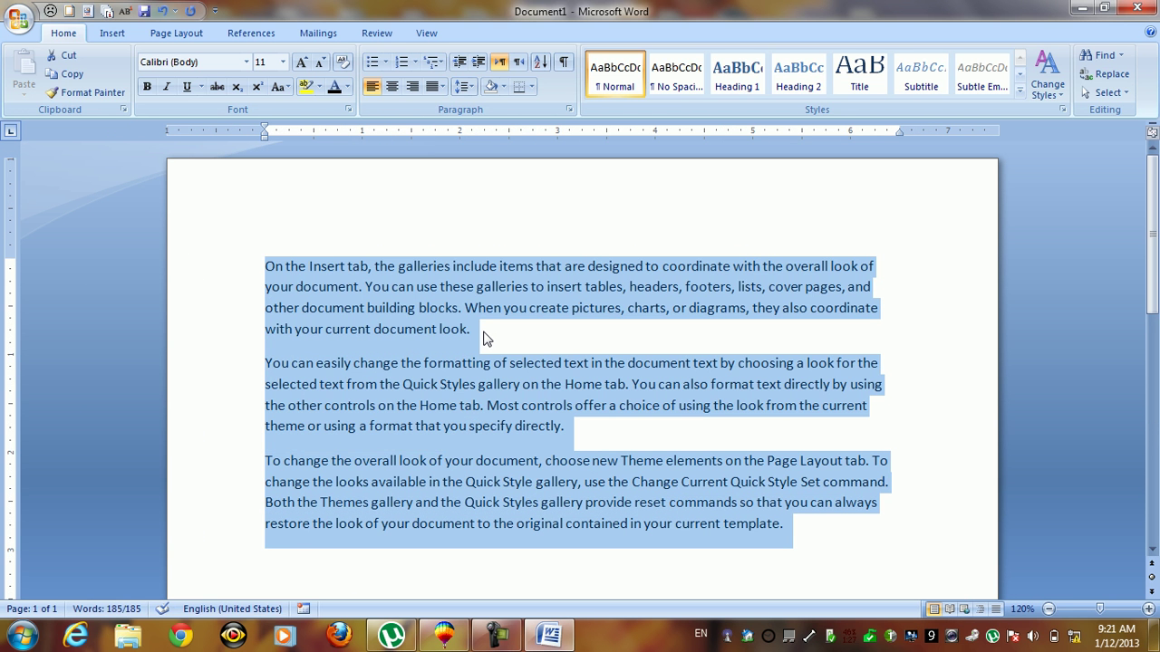
pyautogui.click(73, 79)
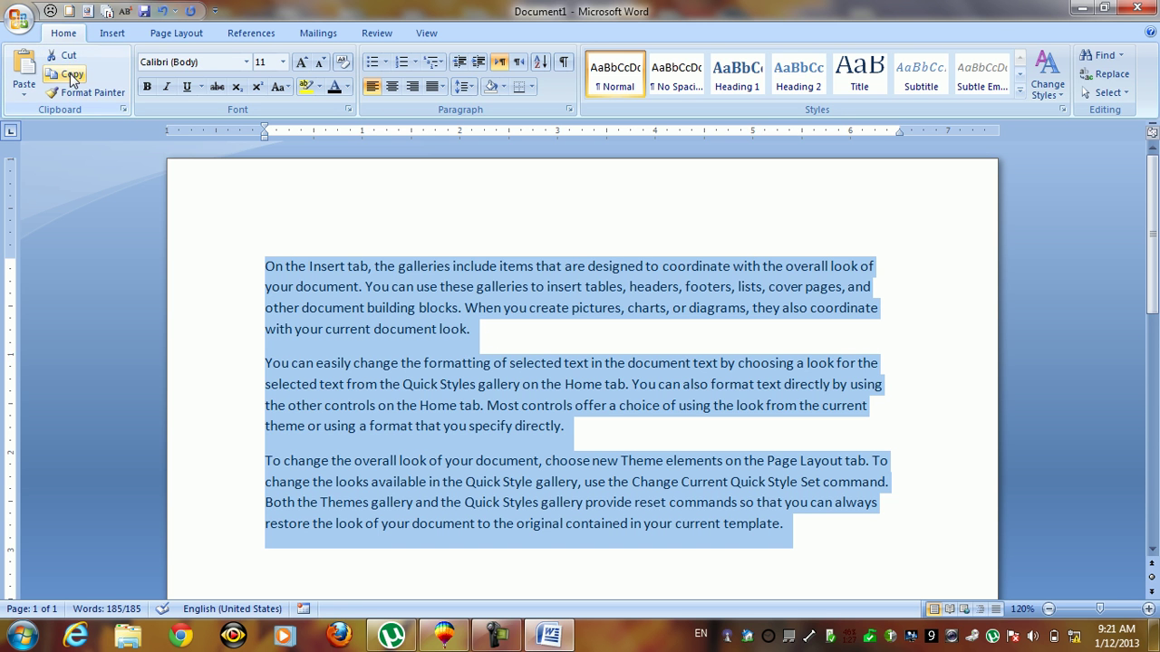
pyautogui.click(461, 637)
pyautogui.hotkey('ctrl', 'v')
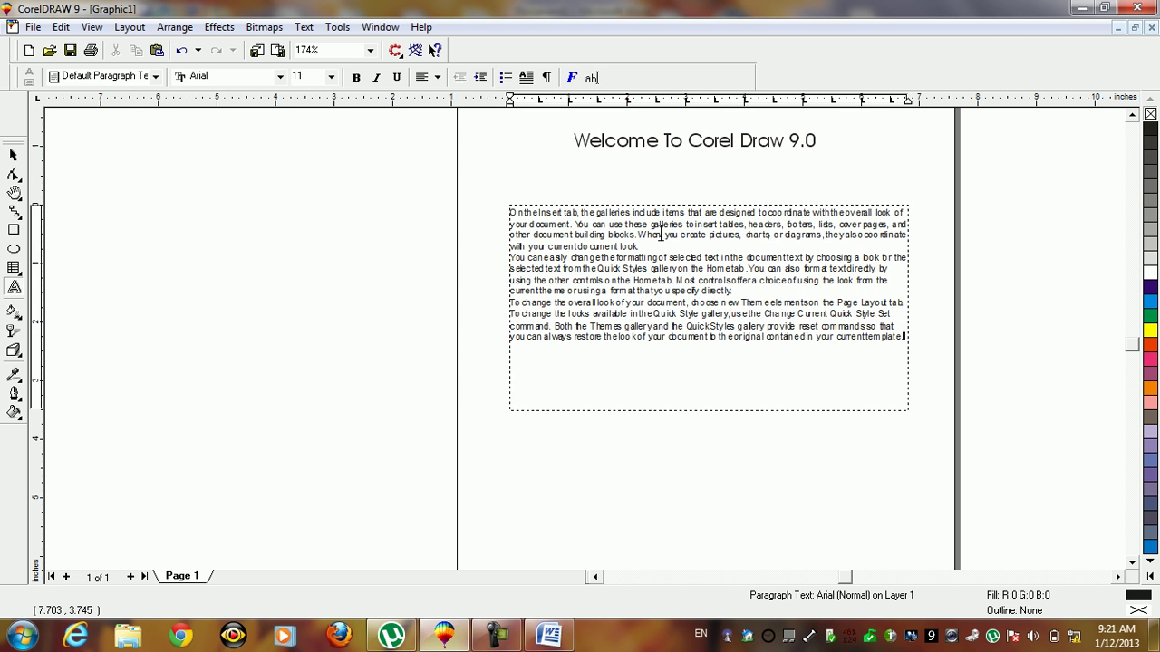
# Nudge the filled paragraph frame slightly to a new position on the page and inspect its text up close.
pyautogui.hotkey('ctrl', 'space')
pyautogui.hotkey('shift', 'F2')
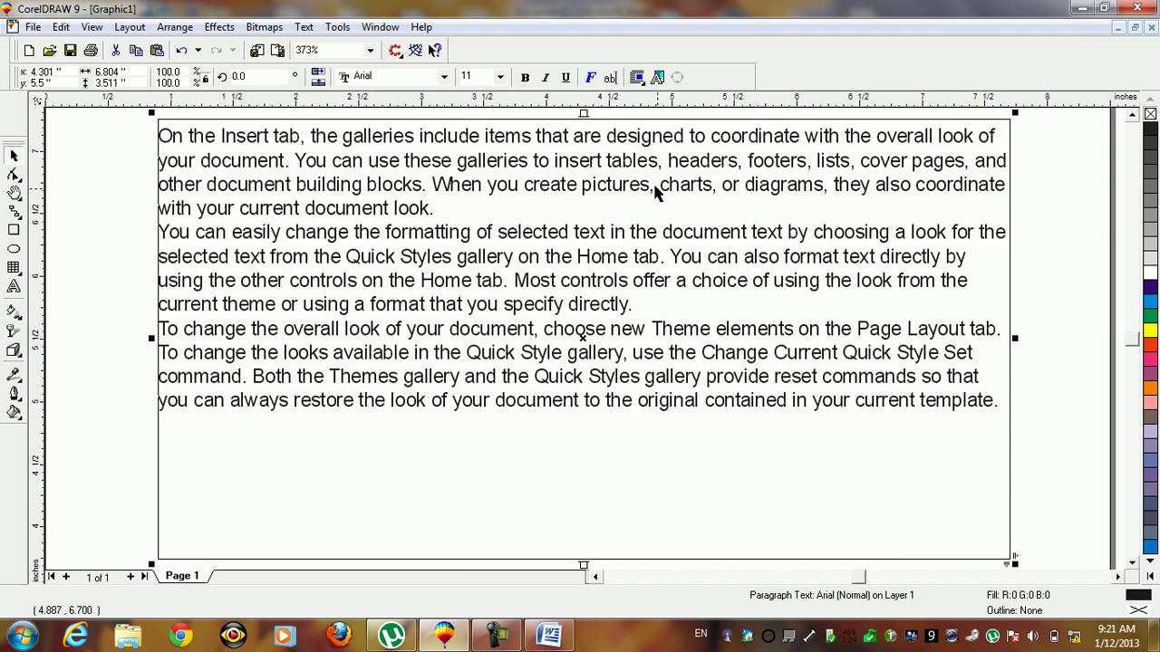
pyautogui.scroll(1, 530, 227)
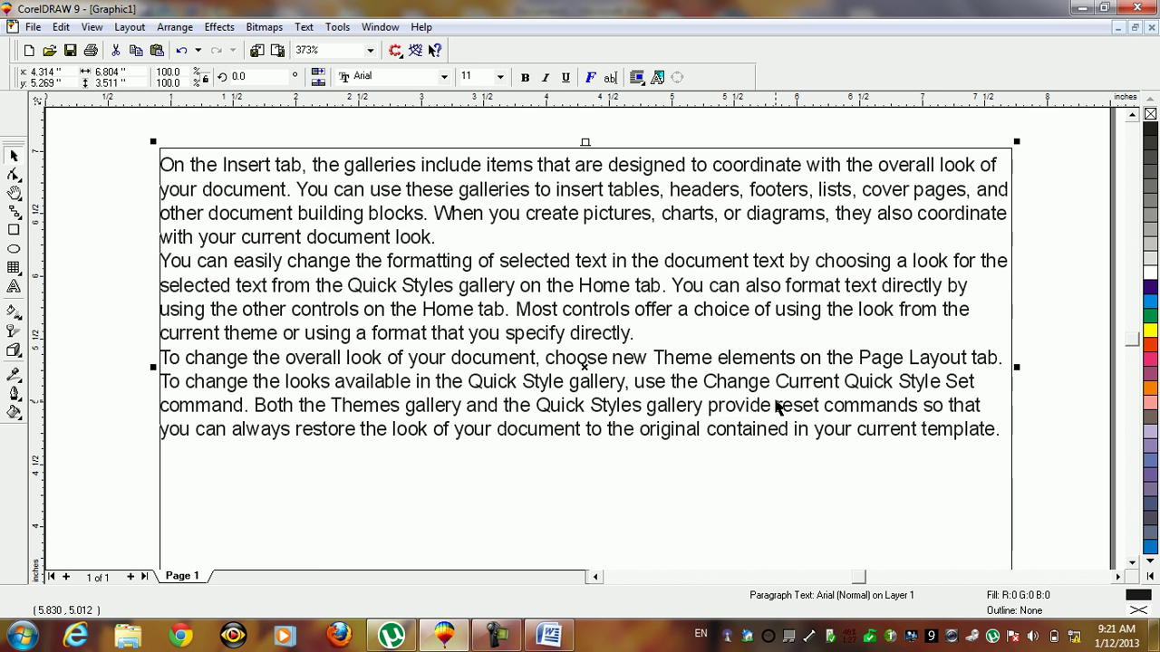
pyautogui.press('F3')
pyautogui.moveTo(520, 329)
pyautogui.mouseDown()
pyautogui.moveTo(497, 312)
pyautogui.moveTo(516, 326)
pyautogui.mouseUp()
pyautogui.hotkey('shift', 'F2')
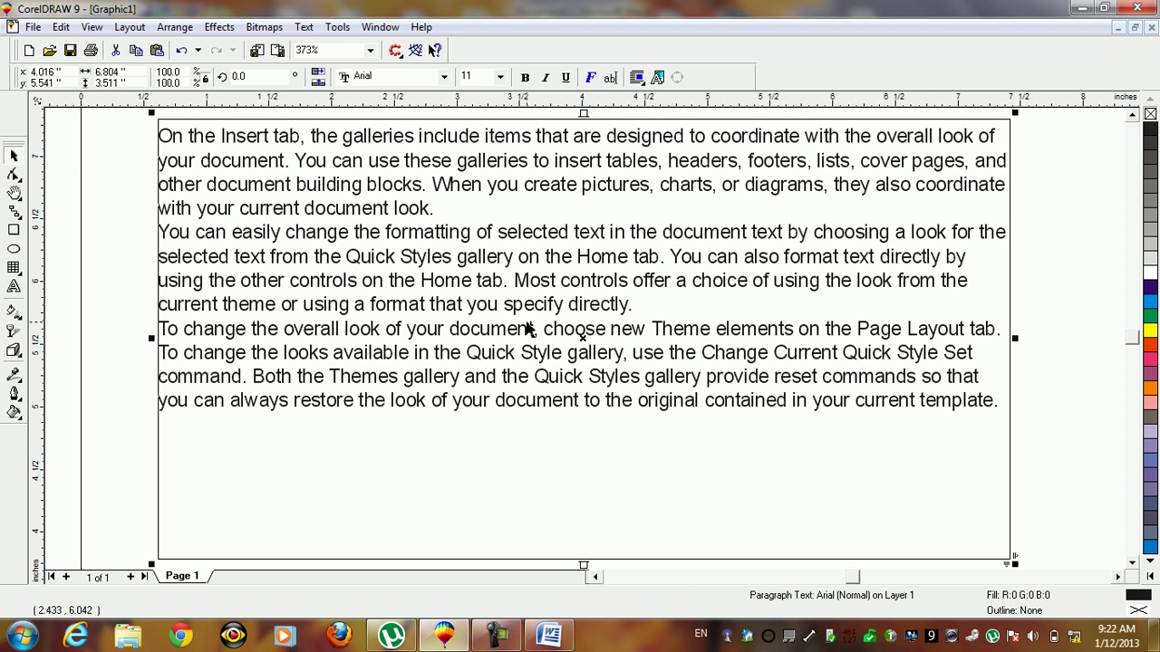
# Try the Arial Baltic and Arial Unicode MS fonts on the paragraph text.
pyautogui.click(364, 78)
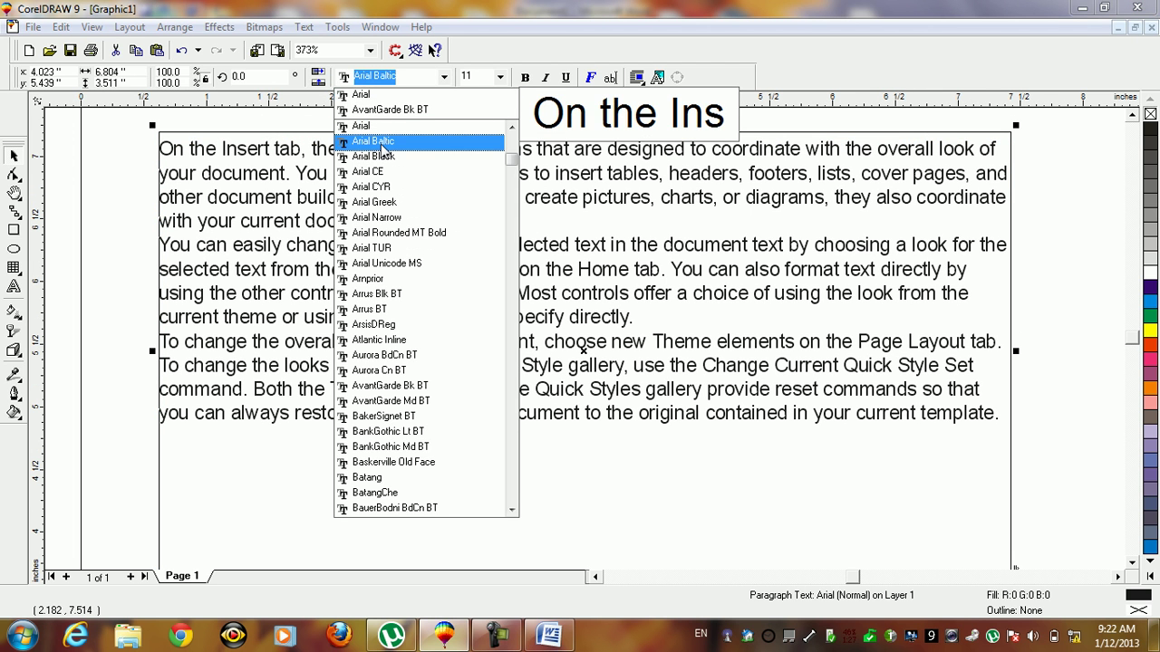
pyautogui.click(381, 141)
pyautogui.click(390, 77)
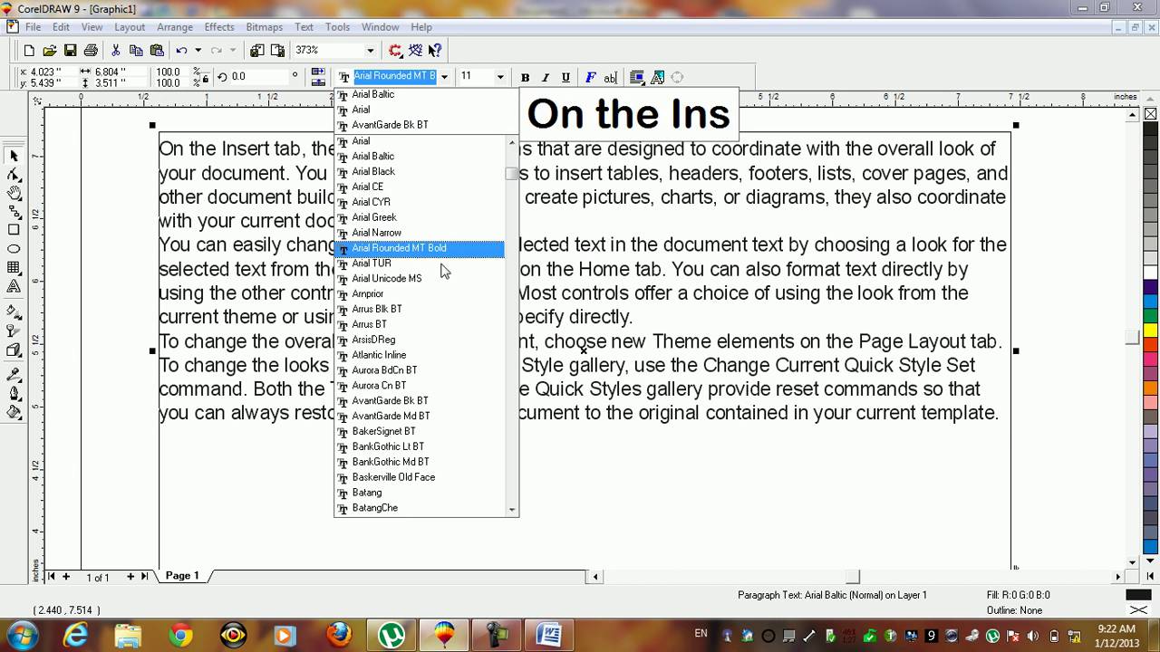
pyautogui.click(427, 250)
# Set the paragraph text's font to Tahoma.
pyautogui.click(412, 77)
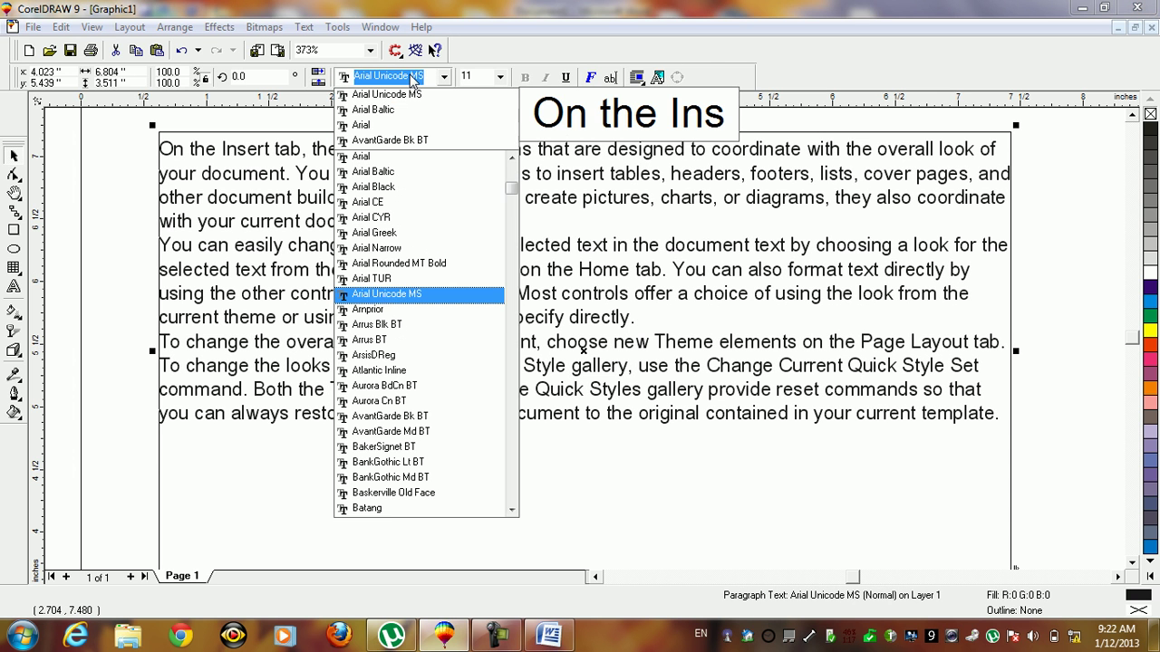
pyautogui.write('Tahoma')
pyautogui.press('Return')
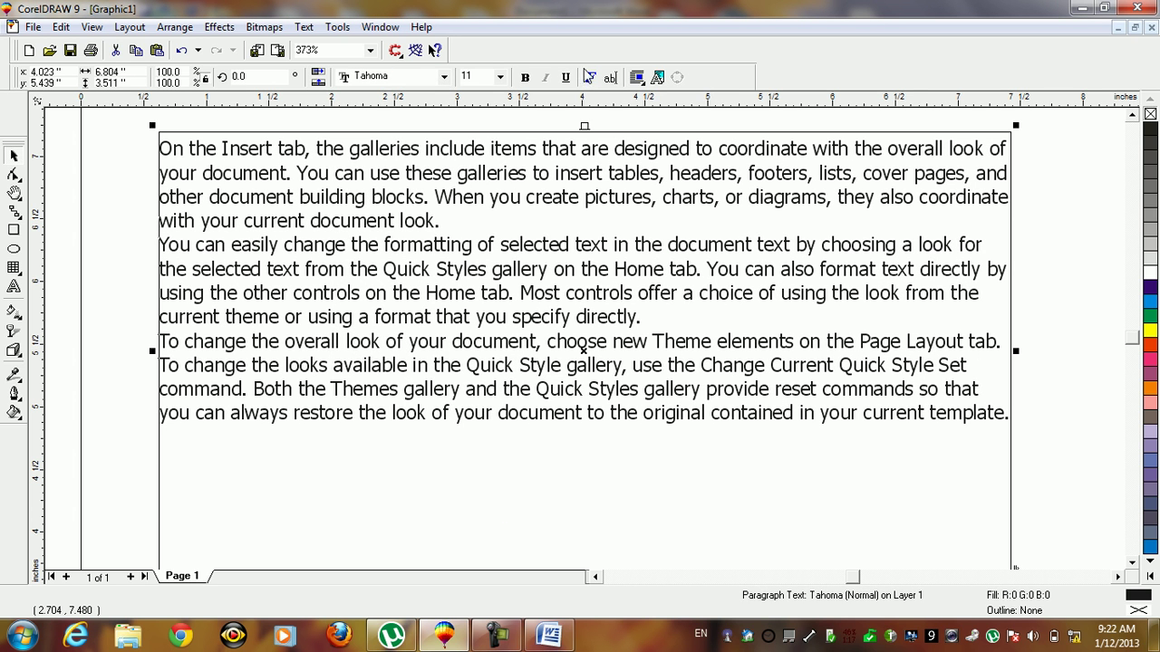
# Try converting the Tahoma paragraph text to artistic text and back, returning to the original full-height frame.
pyautogui.click(657, 77)
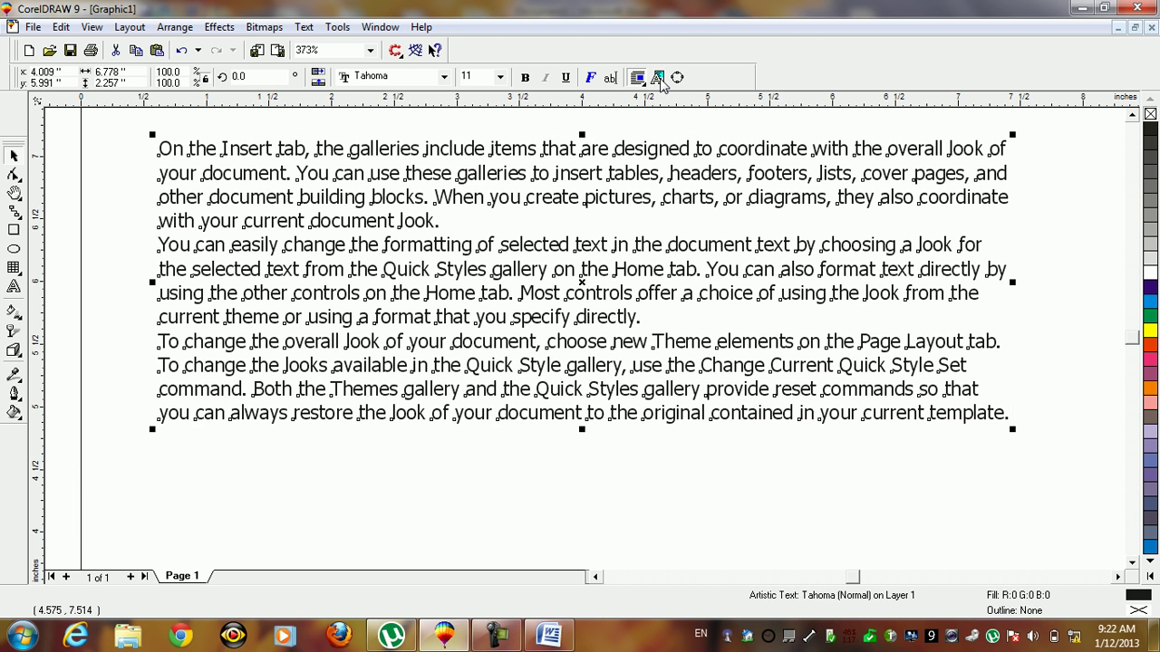
pyautogui.click(658, 78)
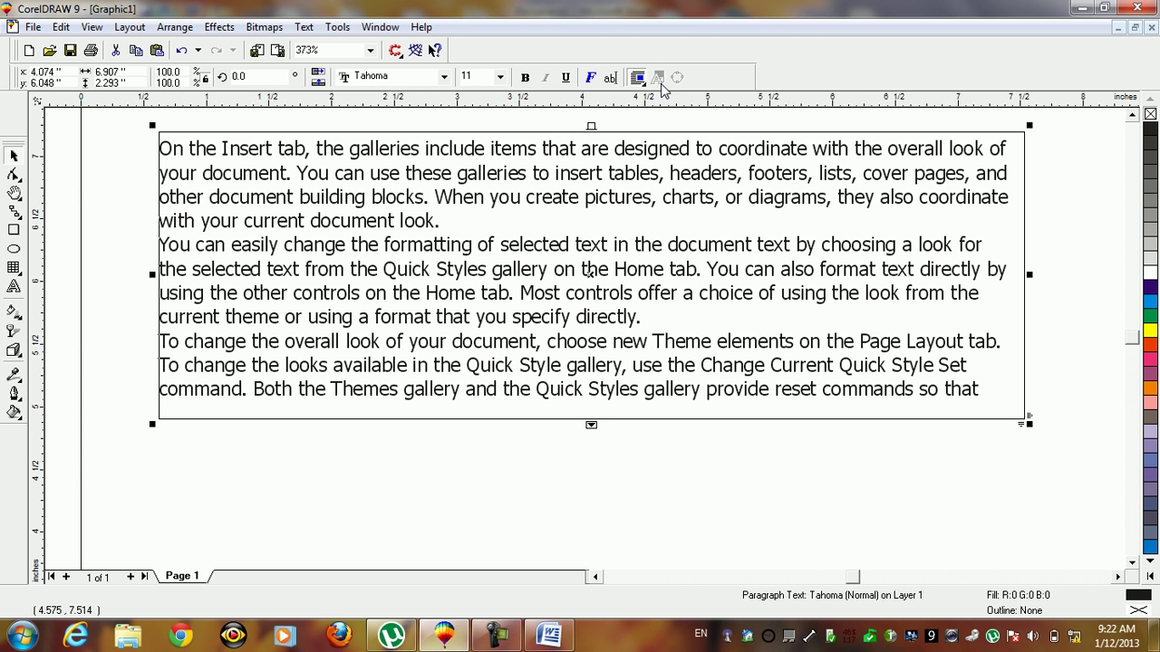
pyautogui.click(658, 78)
pyautogui.click(658, 78)
pyautogui.moveTo(733, 278); pyautogui.dragTo(727, 264)
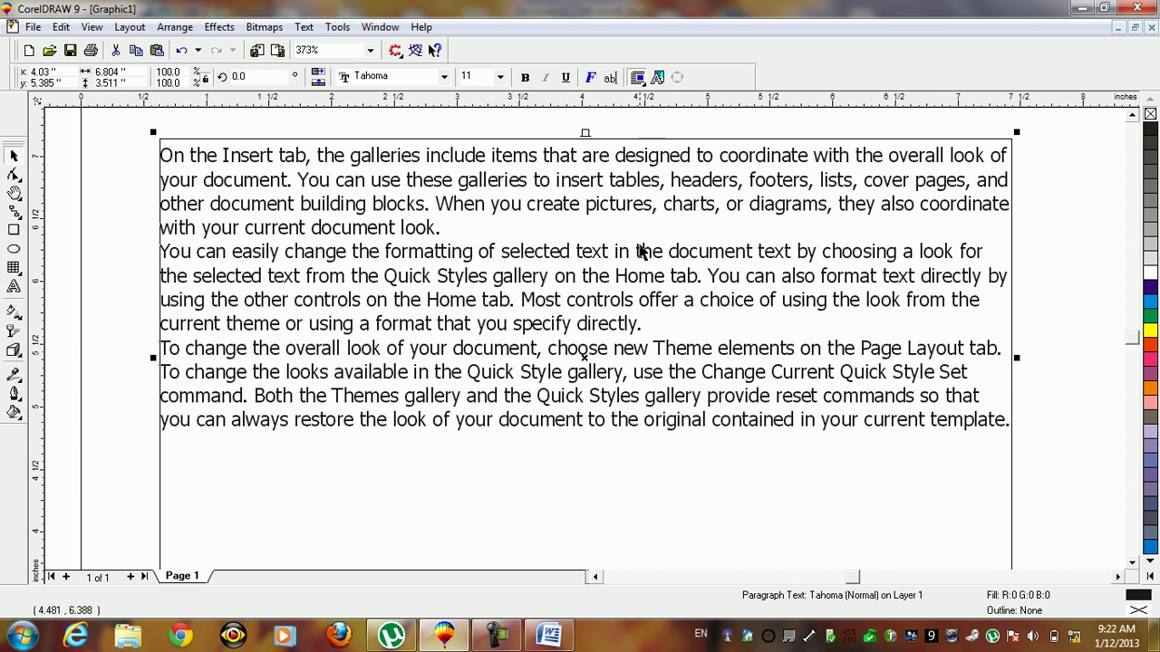
# Nudge the paragraph text frame slightly and set its after-paragraph spacing to 14 points.
pyautogui.moveTo(572, 247); pyautogui.dragTo(572, 250)
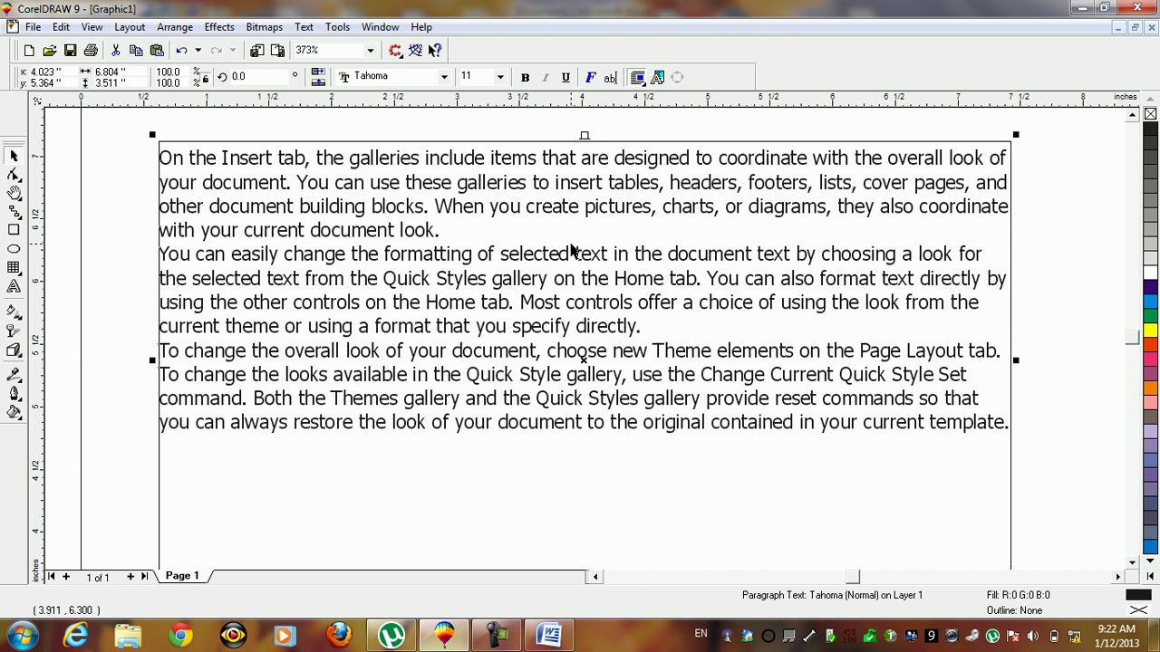
pyautogui.rightClick(565, 243)
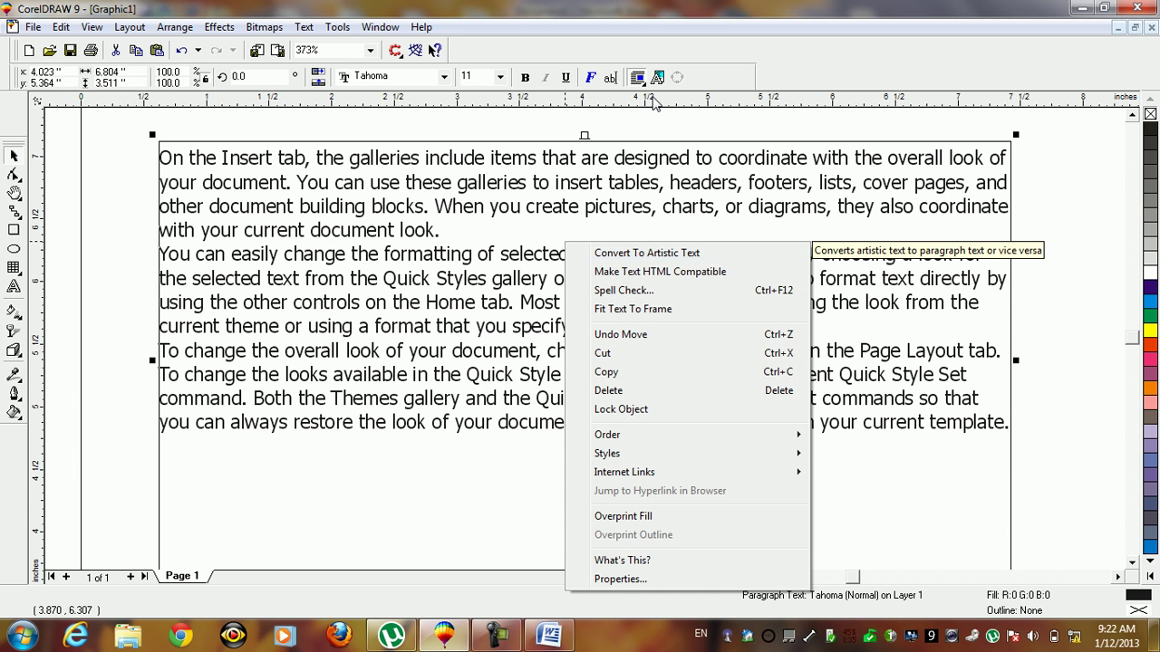
pyautogui.click(591, 80)
pyautogui.moveTo(597, 164); pyautogui.dragTo(775, 20)
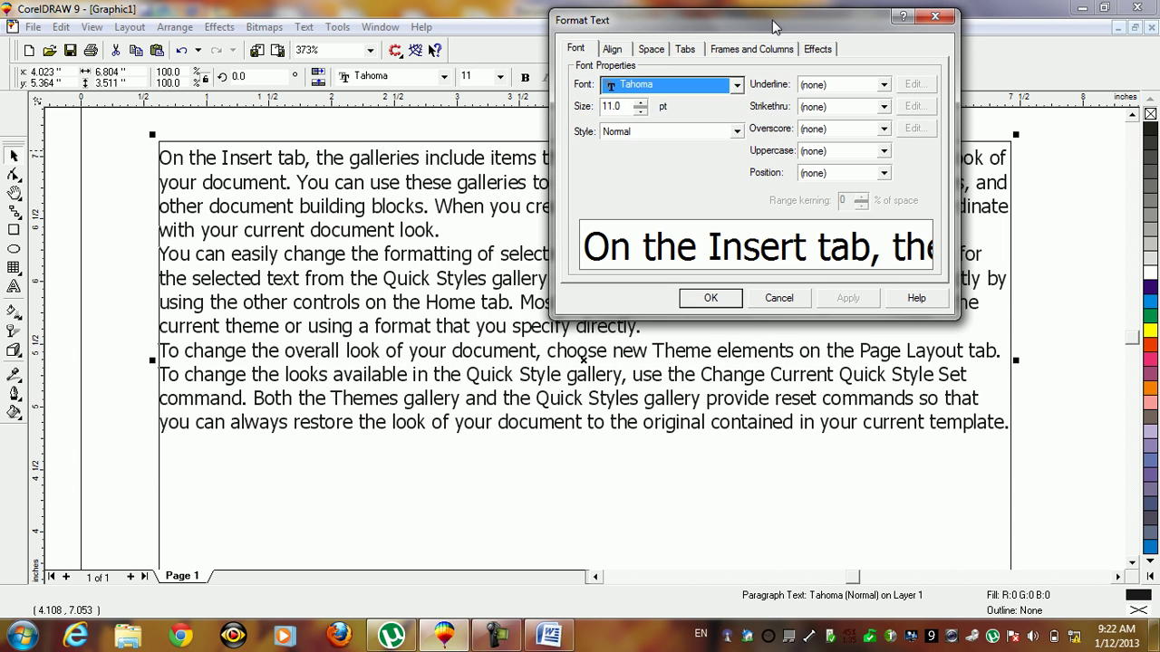
pyautogui.click(653, 50)
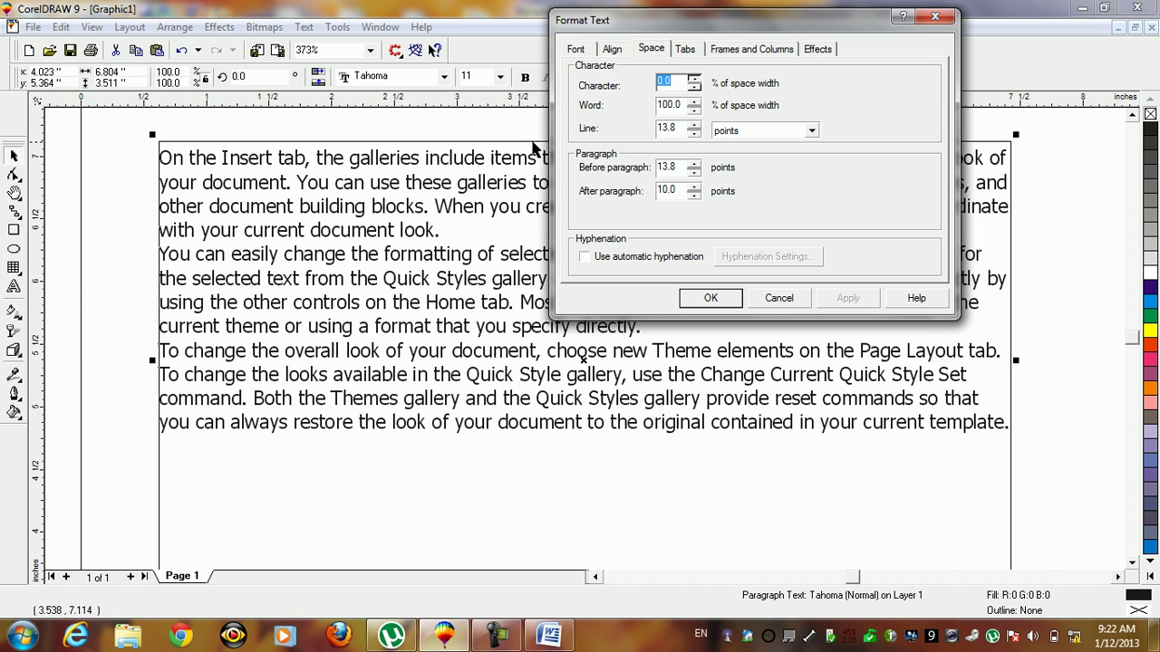
pyautogui.click(675, 132)
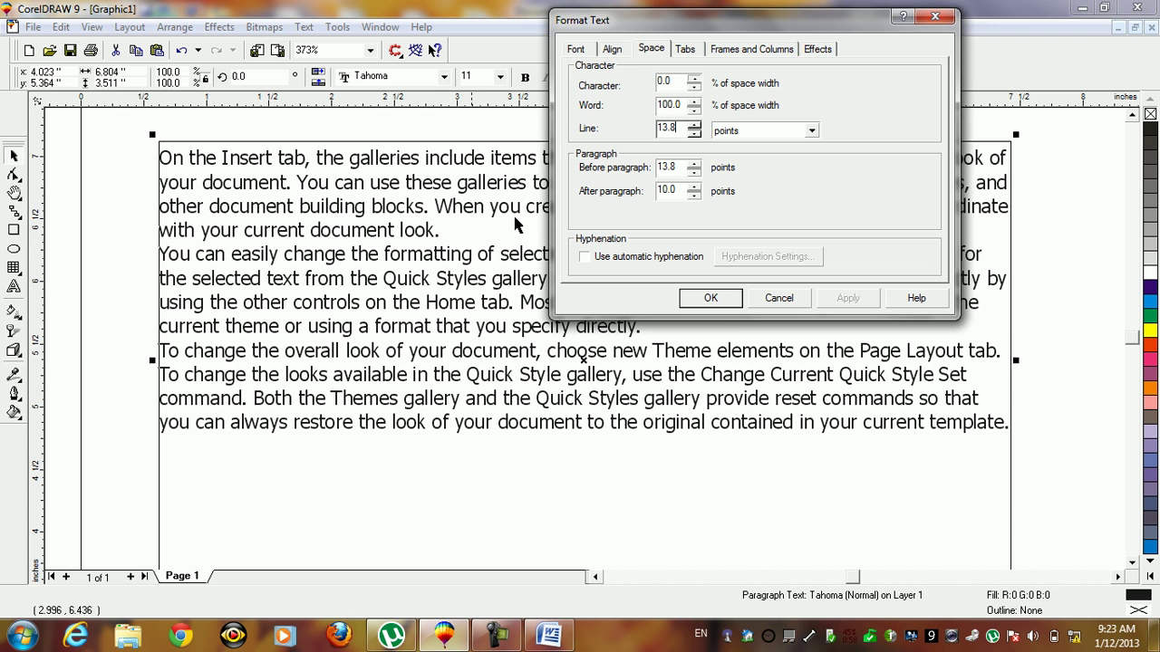
pyautogui.click(693, 187)
pyautogui.click(693, 186)
pyautogui.click(694, 187)
pyautogui.click(693, 187)
pyautogui.click(847, 299)
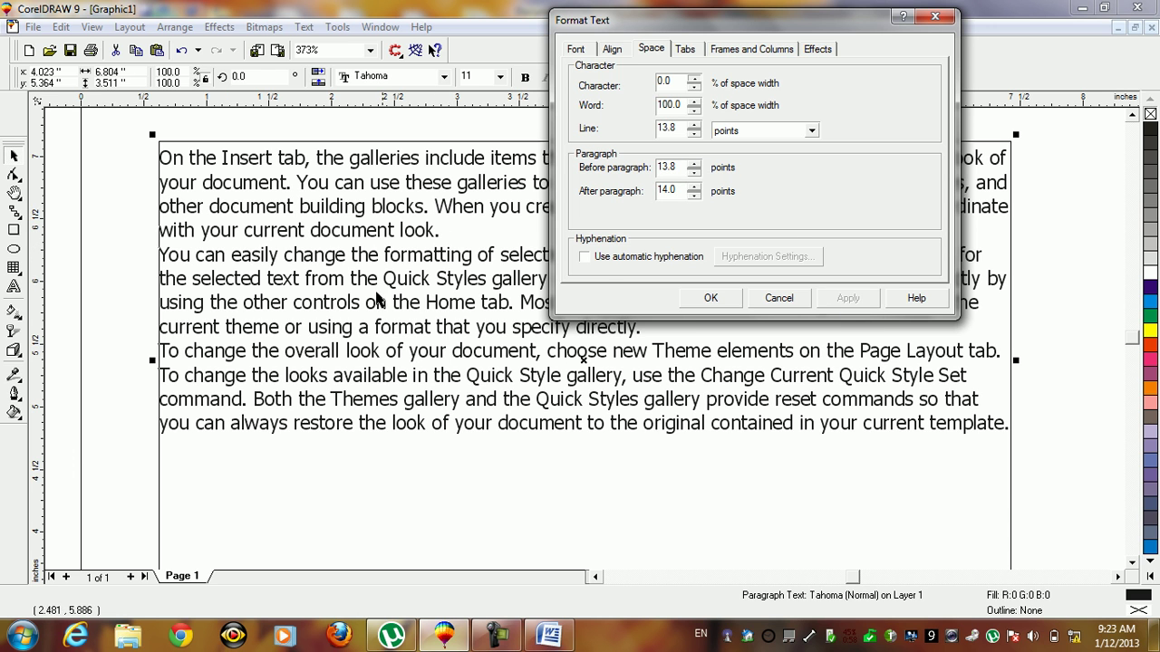
# Increase the paragraph text's after-paragraph spacing to 18 points and accept the formatting.
pyautogui.click(694, 186)
pyautogui.click(694, 186)
pyautogui.click(694, 186)
pyautogui.click(695, 187)
pyautogui.click(840, 306)
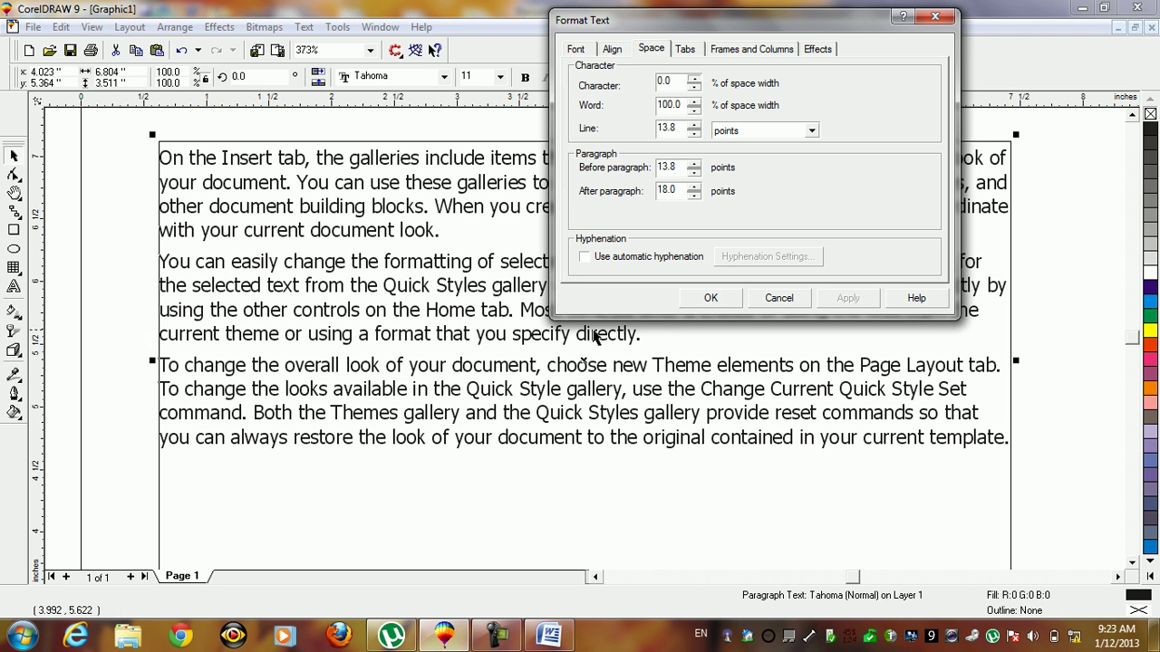
pyautogui.click(712, 299)
# Convert the Tahoma paragraph text to artistic text and shift it slightly down the page.
pyautogui.rightClick(466, 250)
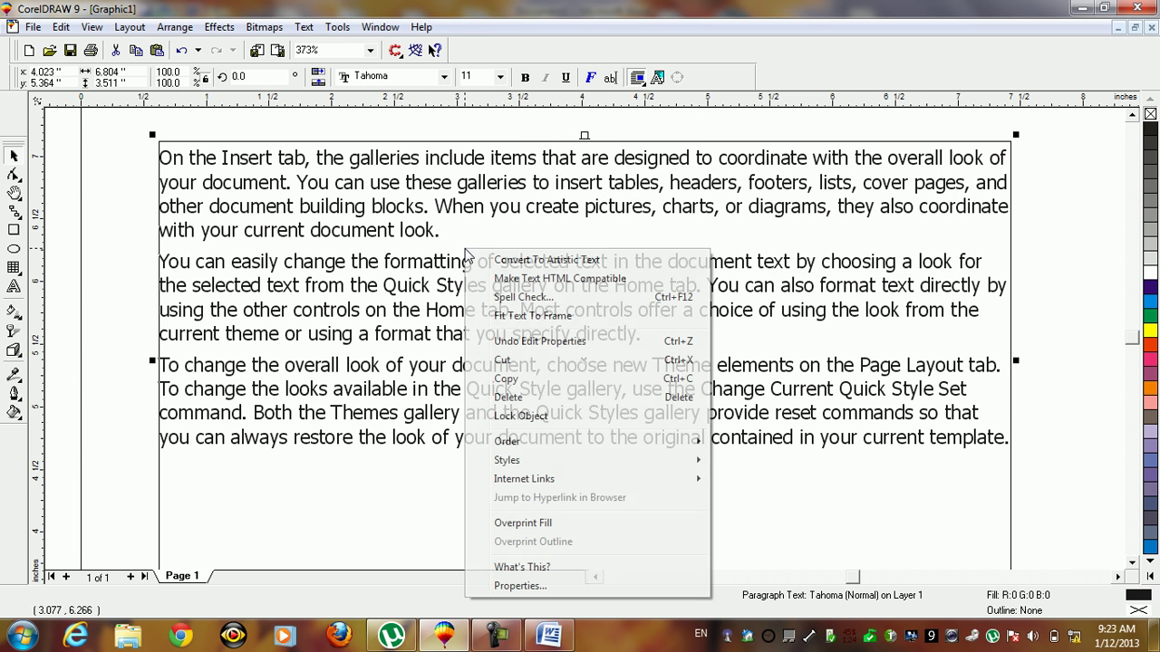
pyautogui.click(487, 262)
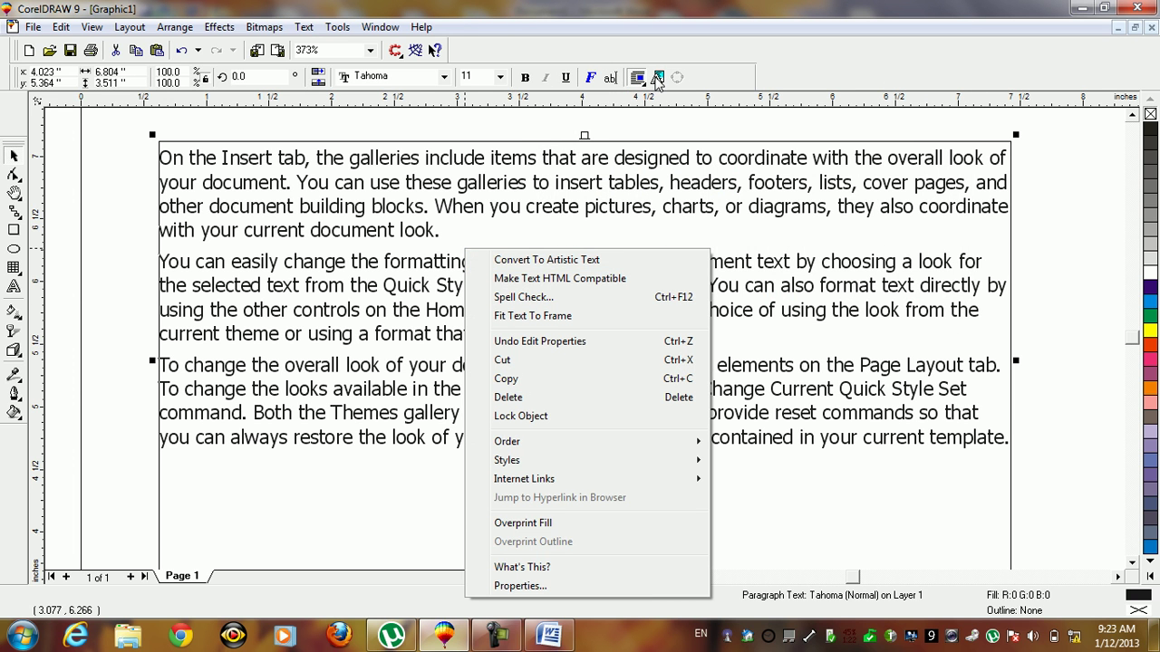
pyautogui.click(580, 449)
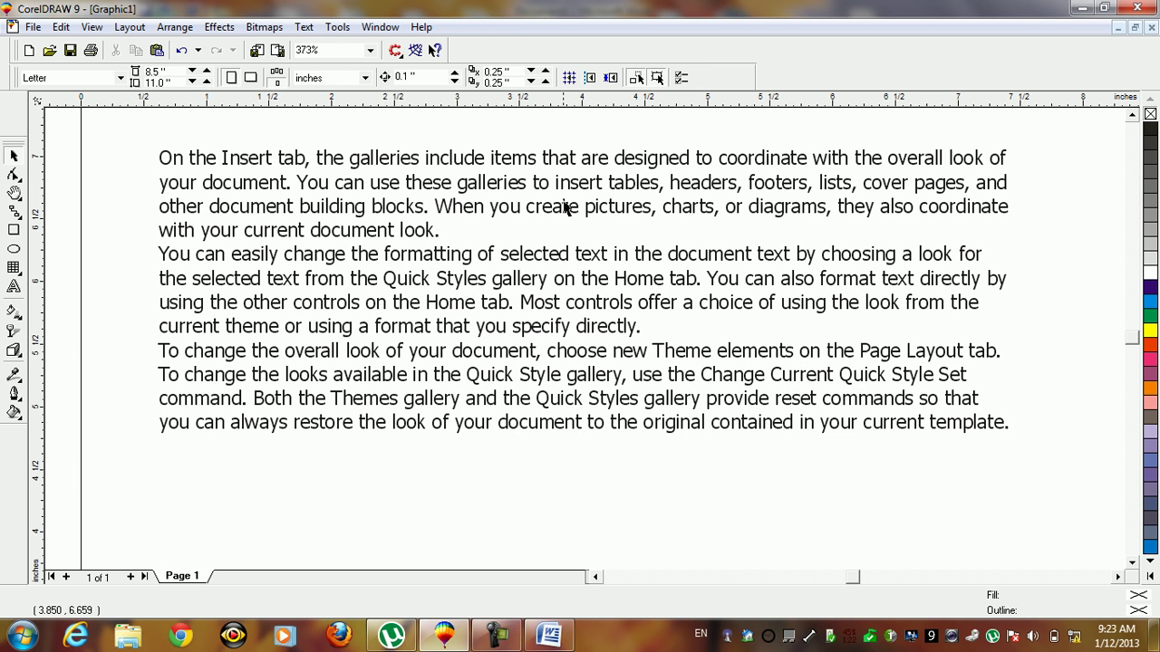
pyautogui.click(563, 210)
pyautogui.moveTo(564, 211); pyautogui.dragTo(564, 228)
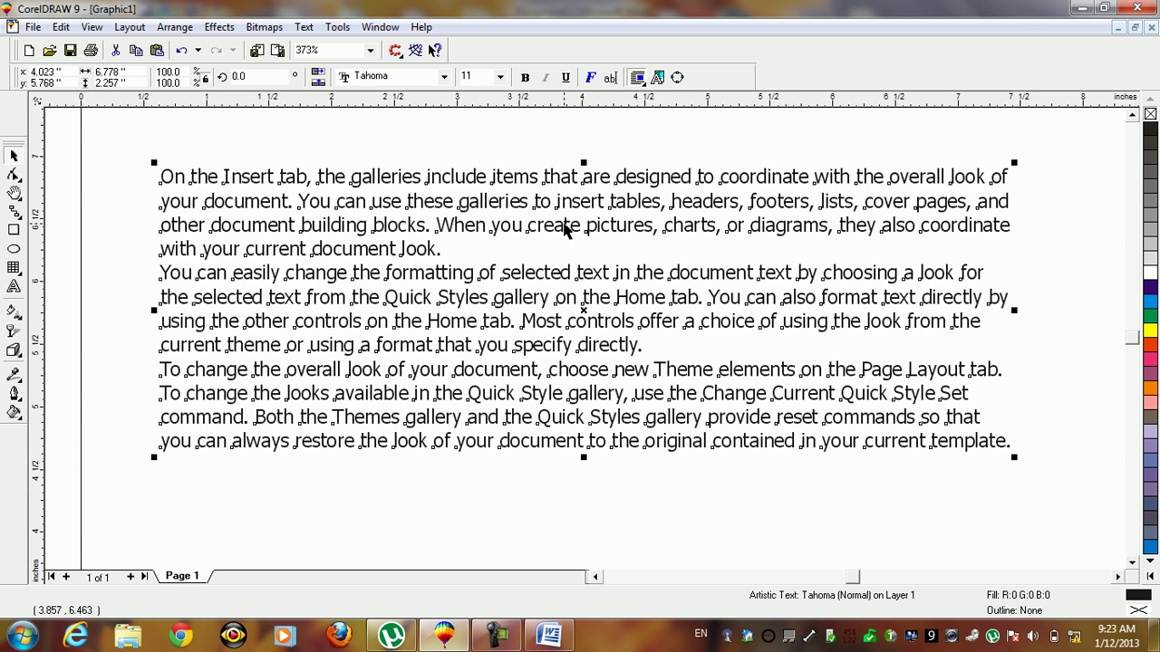
# Try converting the artistic text to paragraph text and undo the conversion.
pyautogui.rightClick(564, 228)
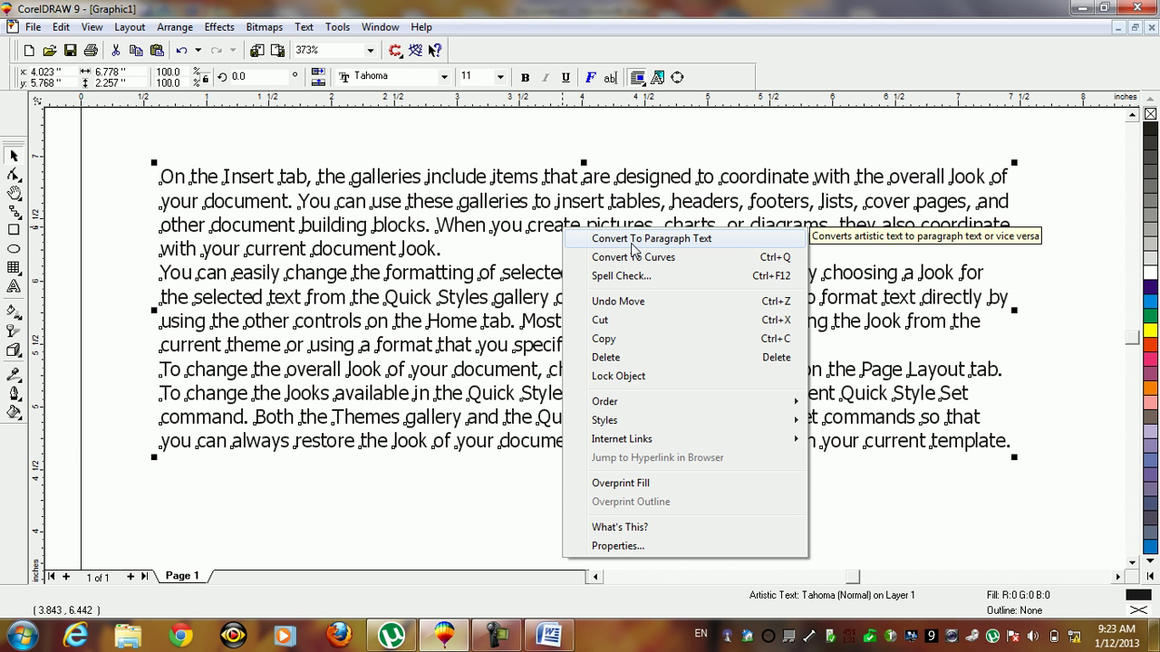
pyautogui.click(658, 79)
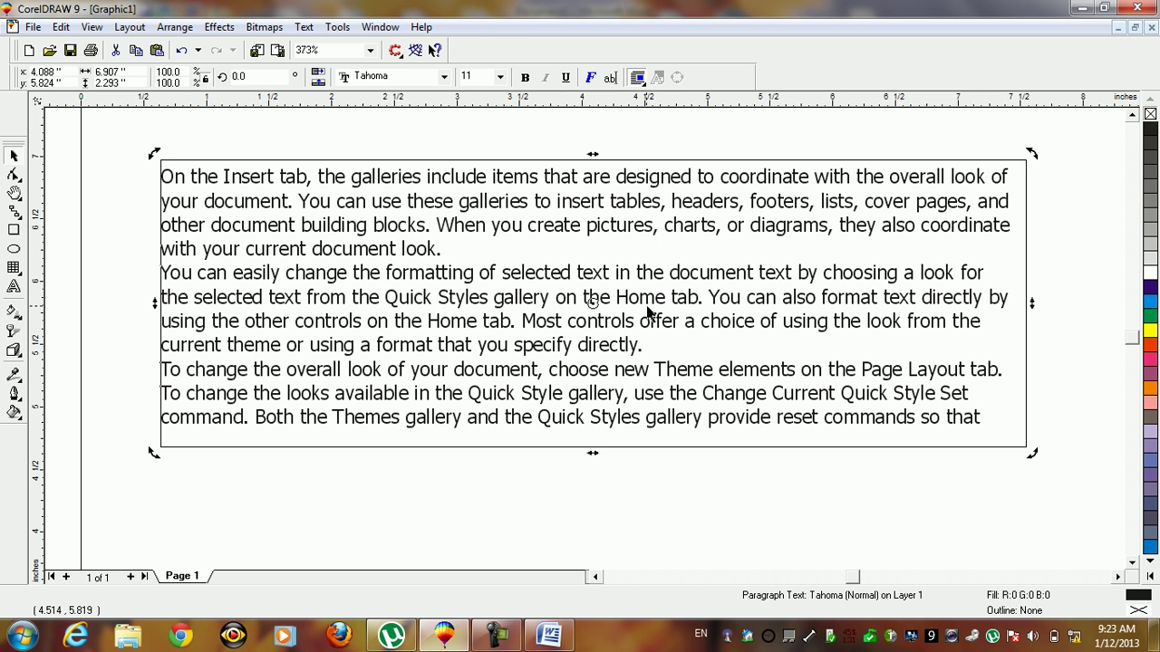
pyautogui.click(651, 480)
pyautogui.click(602, 312)
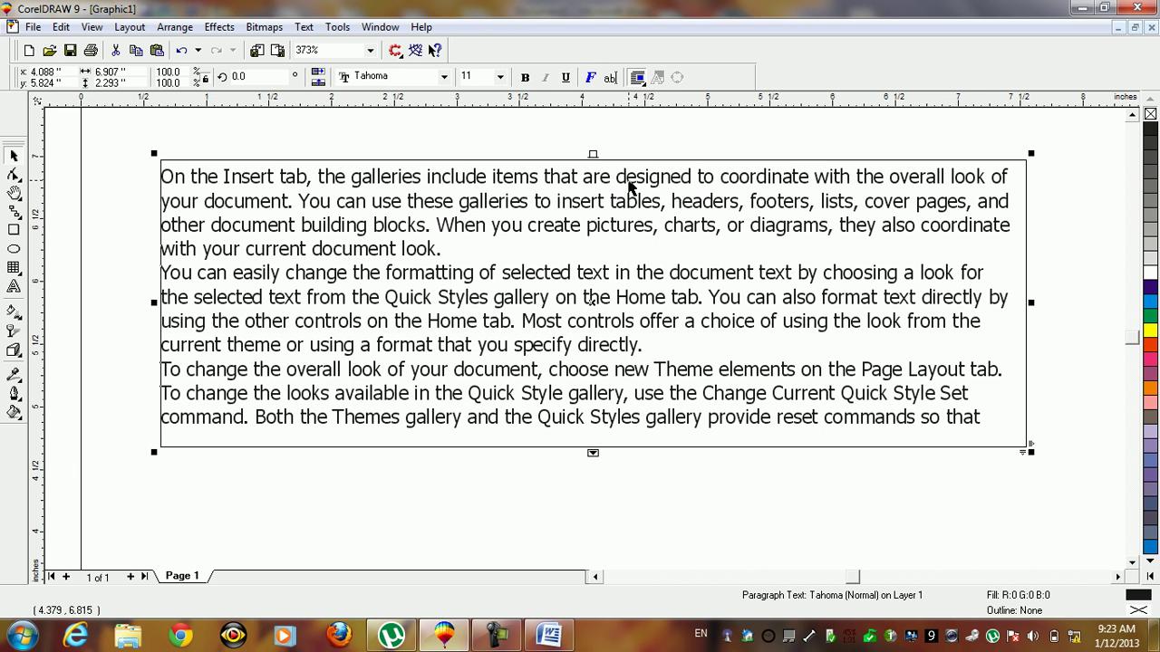
pyautogui.rightClick(629, 178)
pyautogui.click(614, 240)
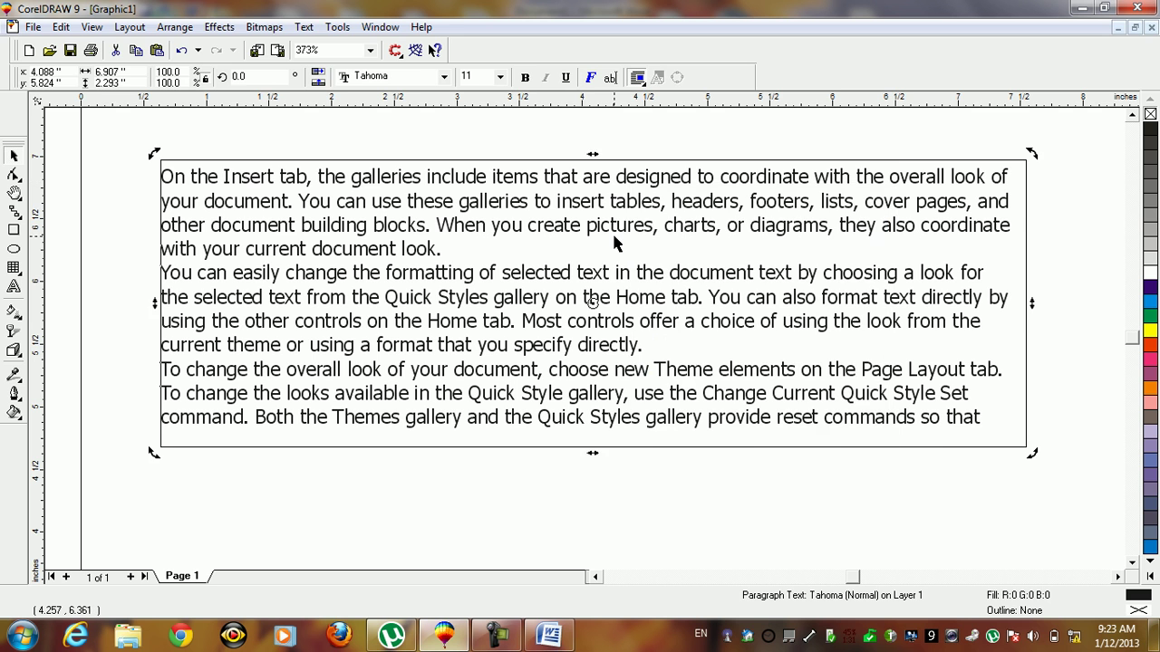
pyautogui.rightClick(613, 208)
pyautogui.click(583, 226)
pyautogui.click(585, 226)
pyautogui.hotkey('ctrl', 'F8')
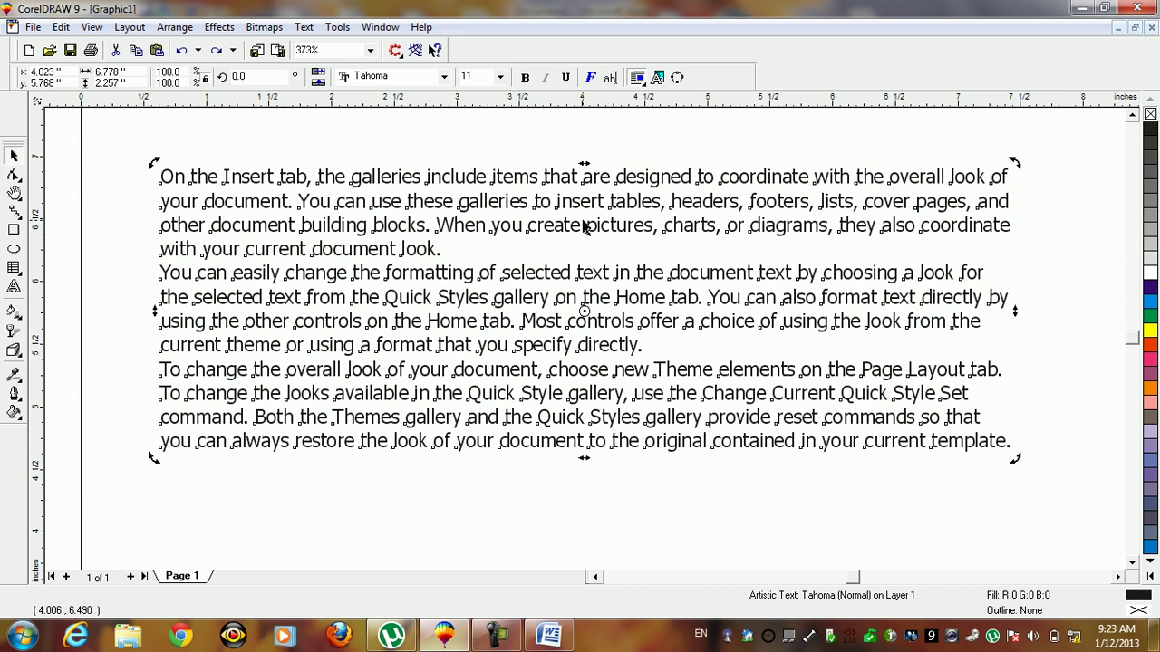
# Move the artistic text block up beneath the "Welcome To Corel Draw 9.0" heading and deselect it.
pyautogui.click(582, 221)
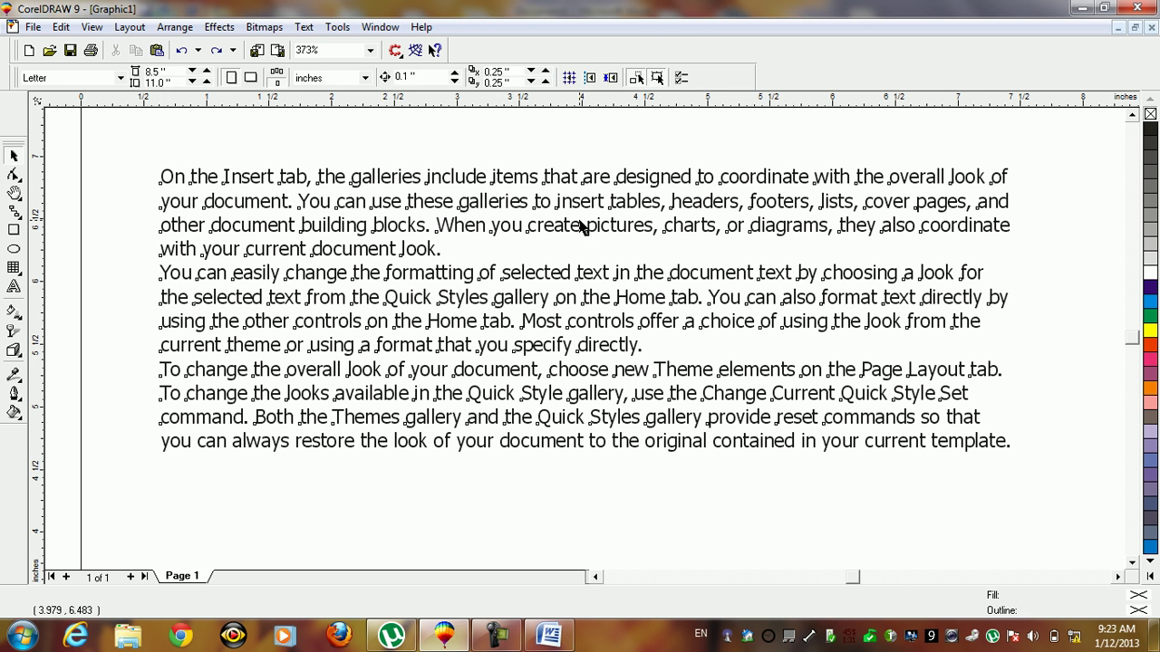
pyautogui.click(581, 221)
pyautogui.press('F3')
pyautogui.moveTo(576, 328); pyautogui.dragTo(580, 256)
pyautogui.click(590, 409)
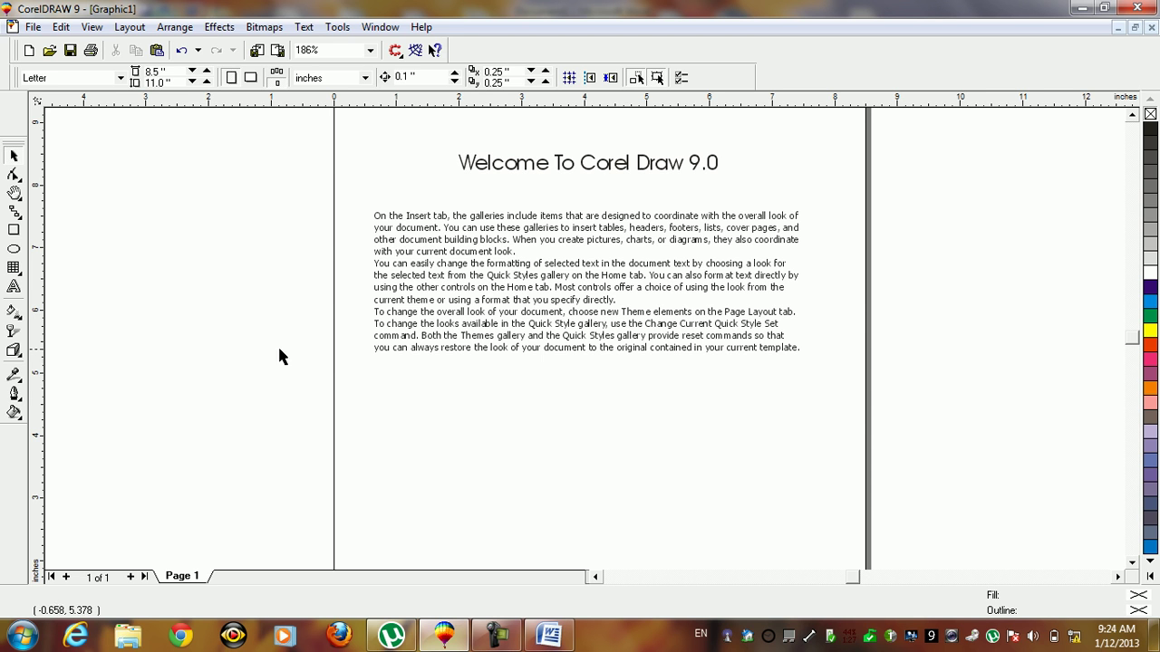
# Draw a rectangle about 4.39 by 2.17 inches below the text block and fill it with red.
pyautogui.click(16, 320)
pyautogui.click(14, 231)
pyautogui.moveTo(522, 377); pyautogui.dragTo(798, 514)
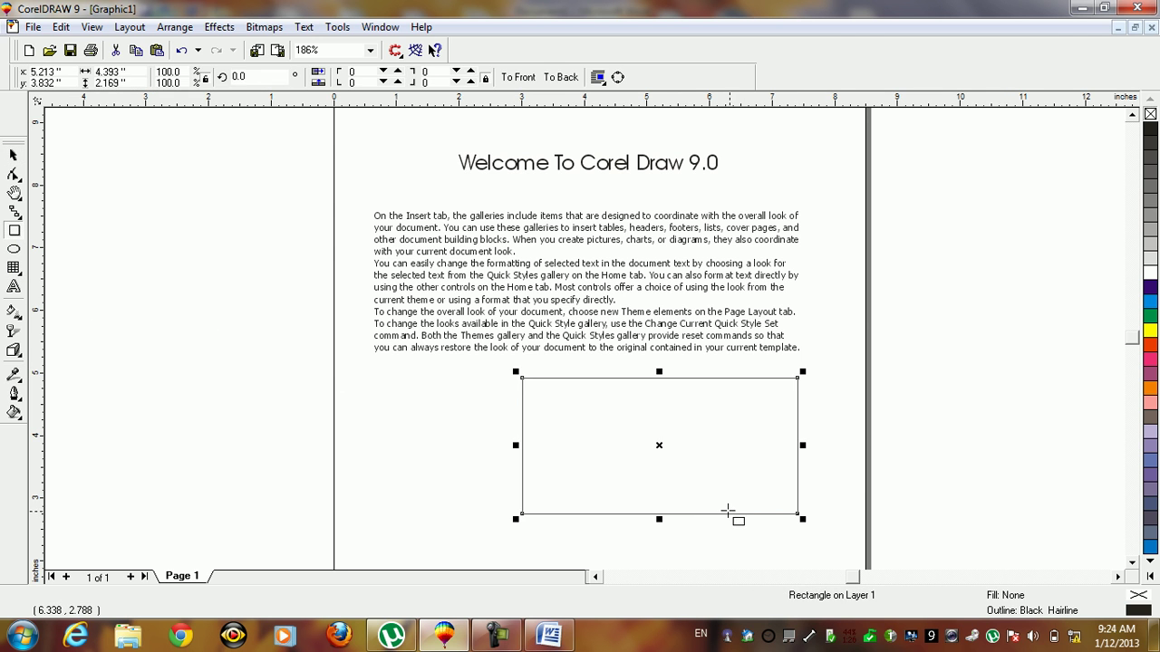
pyautogui.press('space')
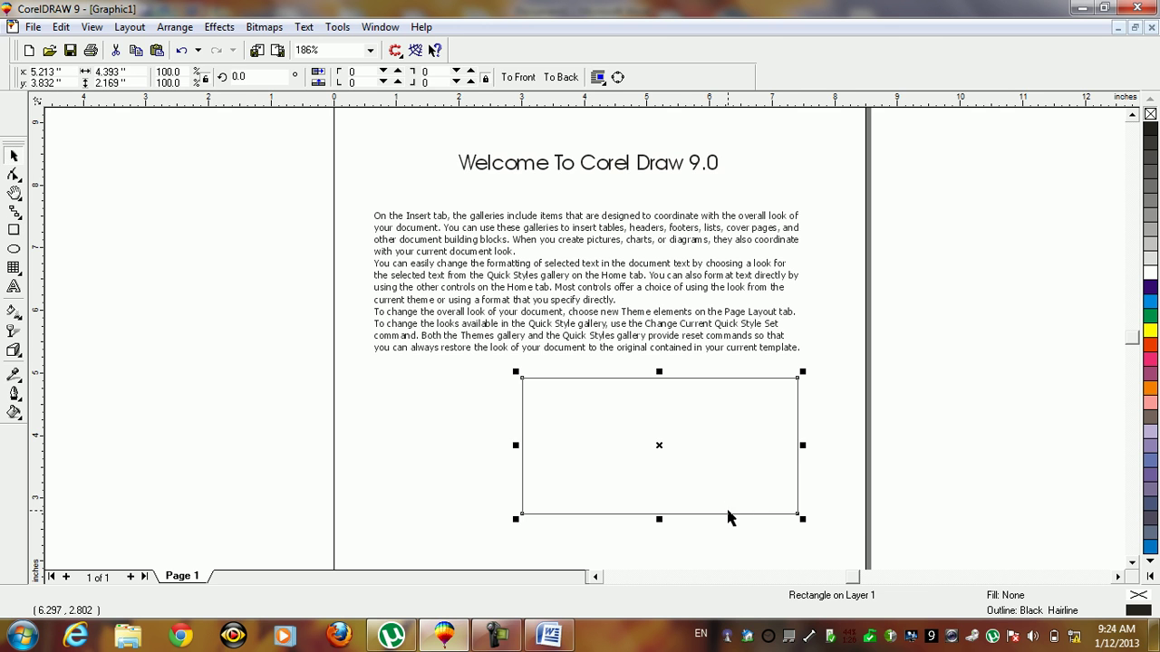
pyautogui.hotkey('shift', 'F2')
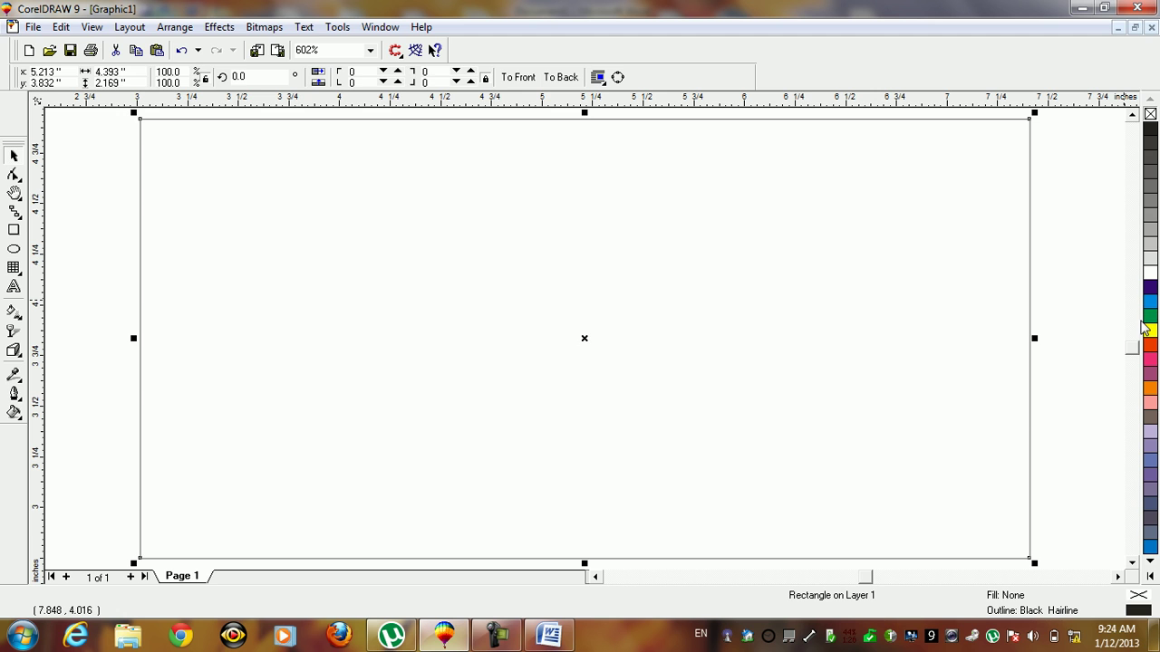
pyautogui.click(1150, 345)
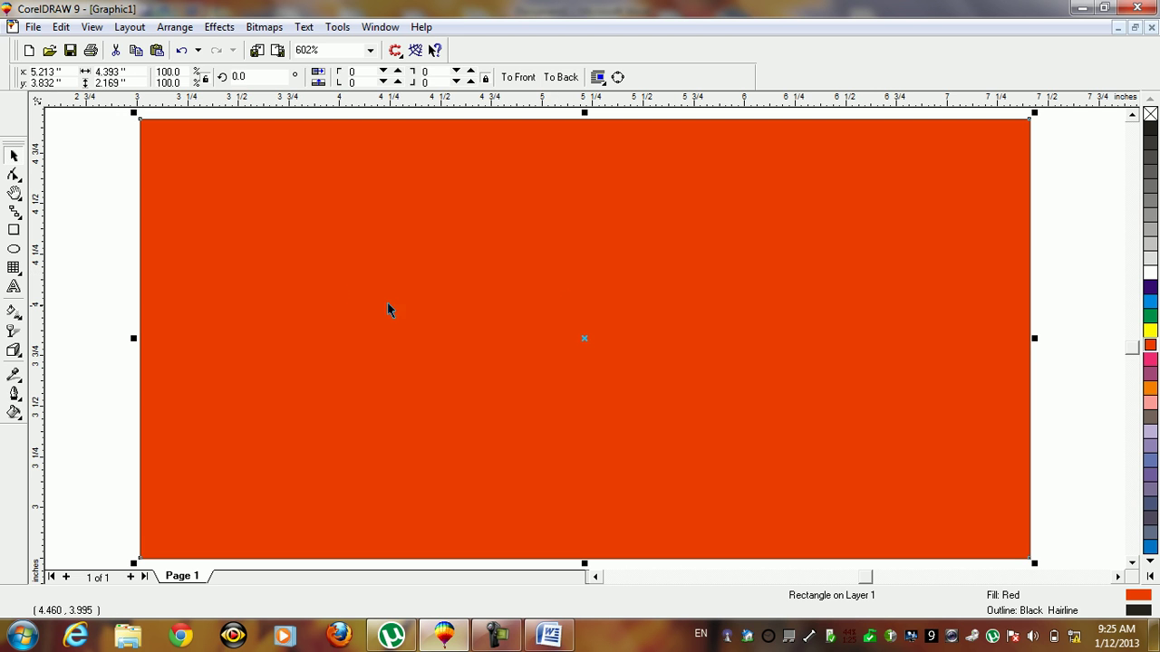
# Apply a linear red-to-white interactive fountain fill from the rectangle's top edge to its bottom, with the midpoint at about 53.
pyautogui.click(14, 311)
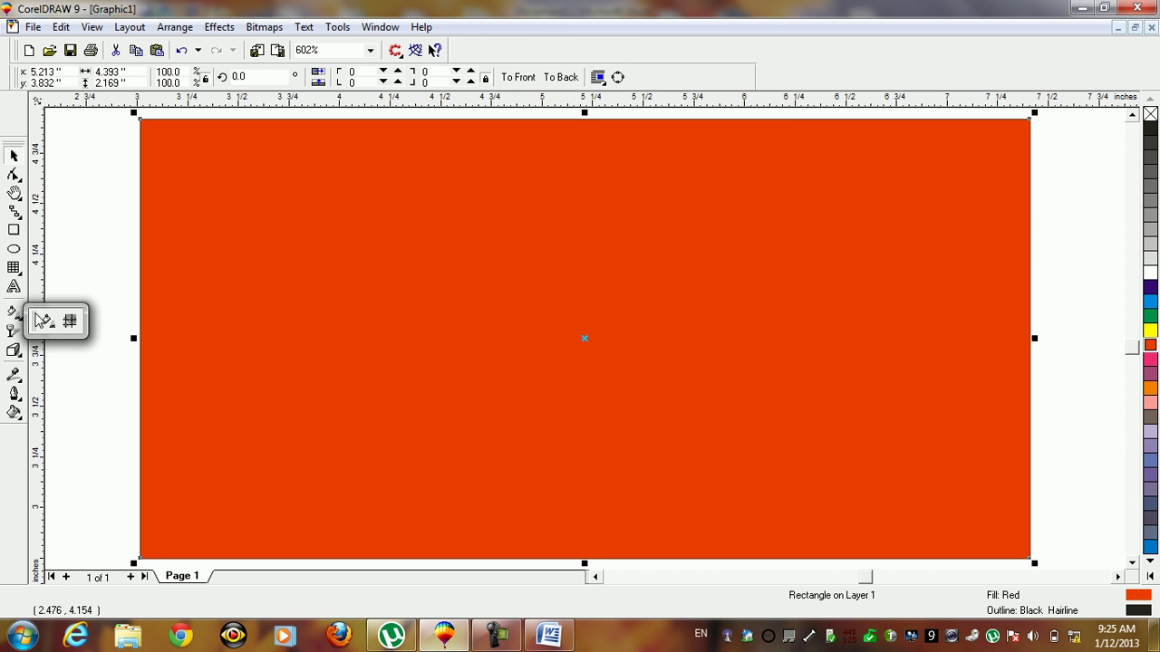
pyautogui.click(43, 320)
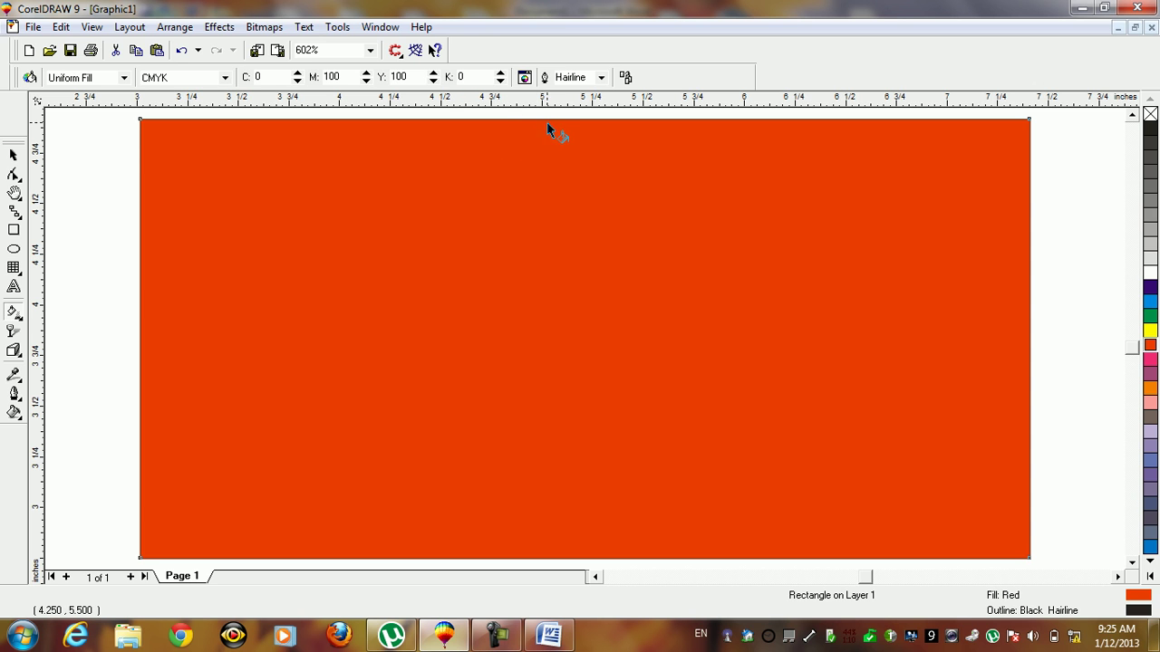
pyautogui.moveTo(552, 120); pyautogui.dragTo(569, 558)
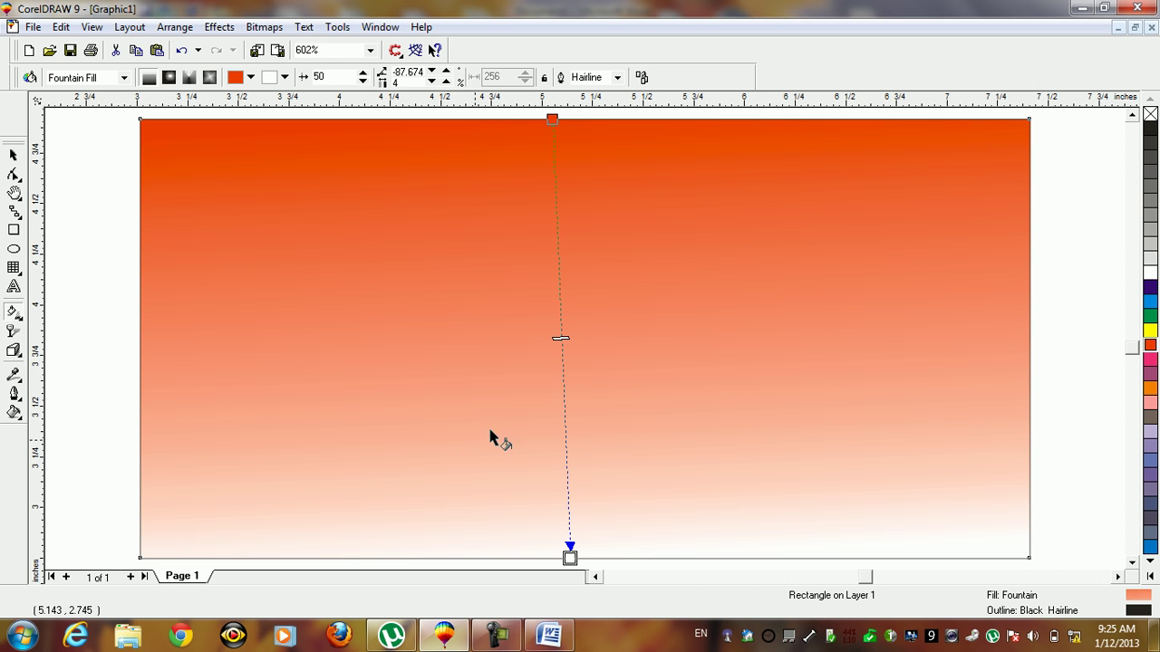
pyautogui.moveTo(561, 338); pyautogui.dragTo(561, 376)
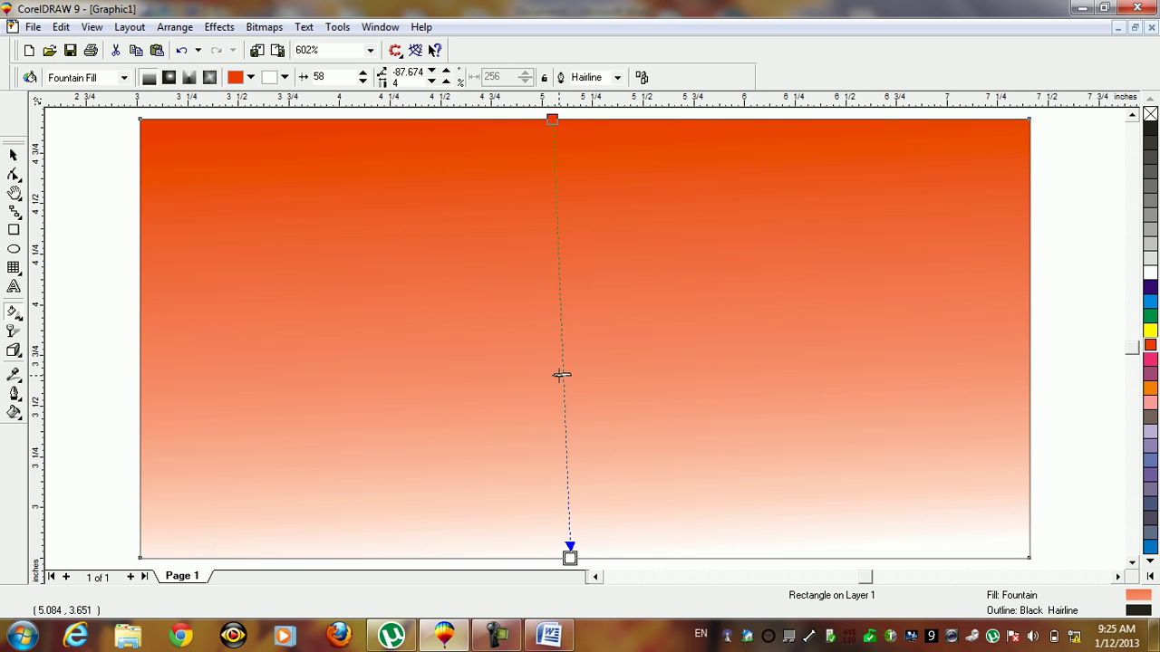
pyautogui.moveTo(548, 309); pyautogui.dragTo(561, 354)
pyautogui.moveTo(569, 557)
pyautogui.mouseDown()
pyautogui.moveTo(552, 515)
pyautogui.moveTo(567, 306)
pyautogui.moveTo(547, 184)
pyautogui.moveTo(539, 220)
pyautogui.moveTo(572, 561)
pyautogui.mouseUp()
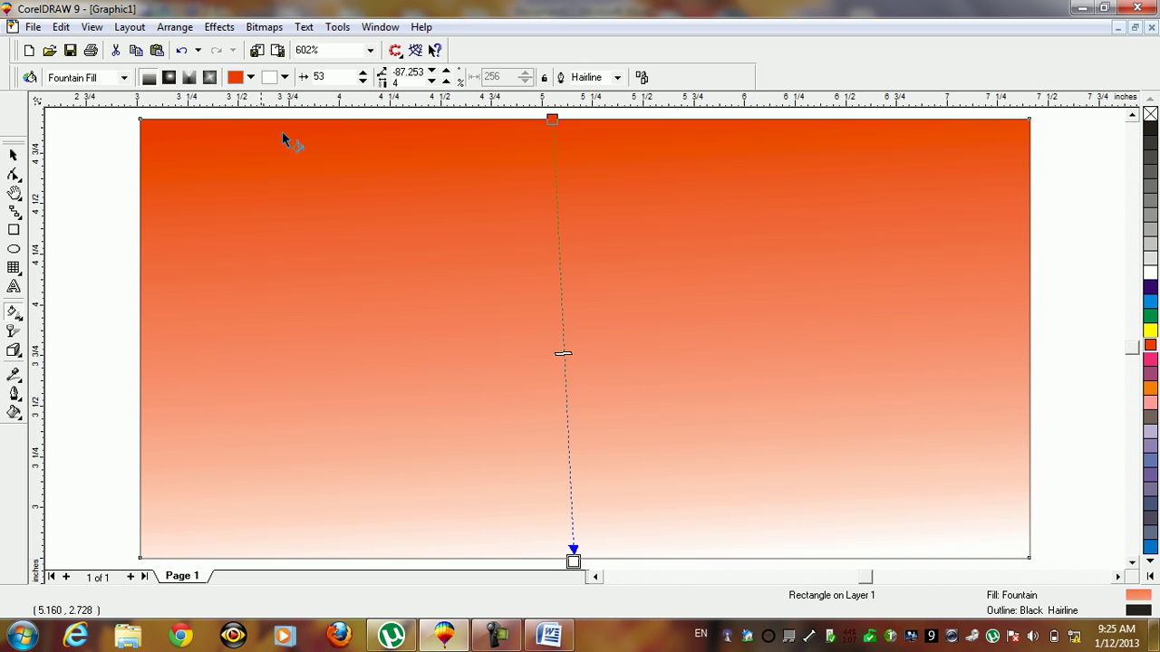
# Try blue and yellow as the end colour of the rectangle's fountain fill.
pyautogui.click(283, 78)
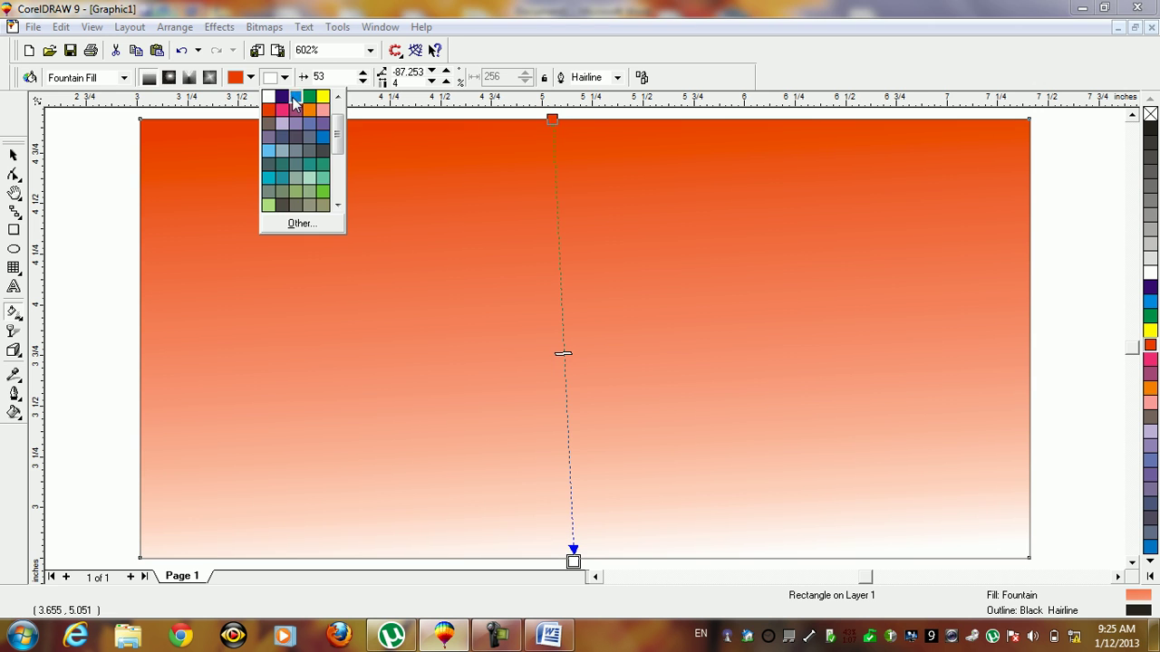
pyautogui.click(295, 96)
pyautogui.click(283, 77)
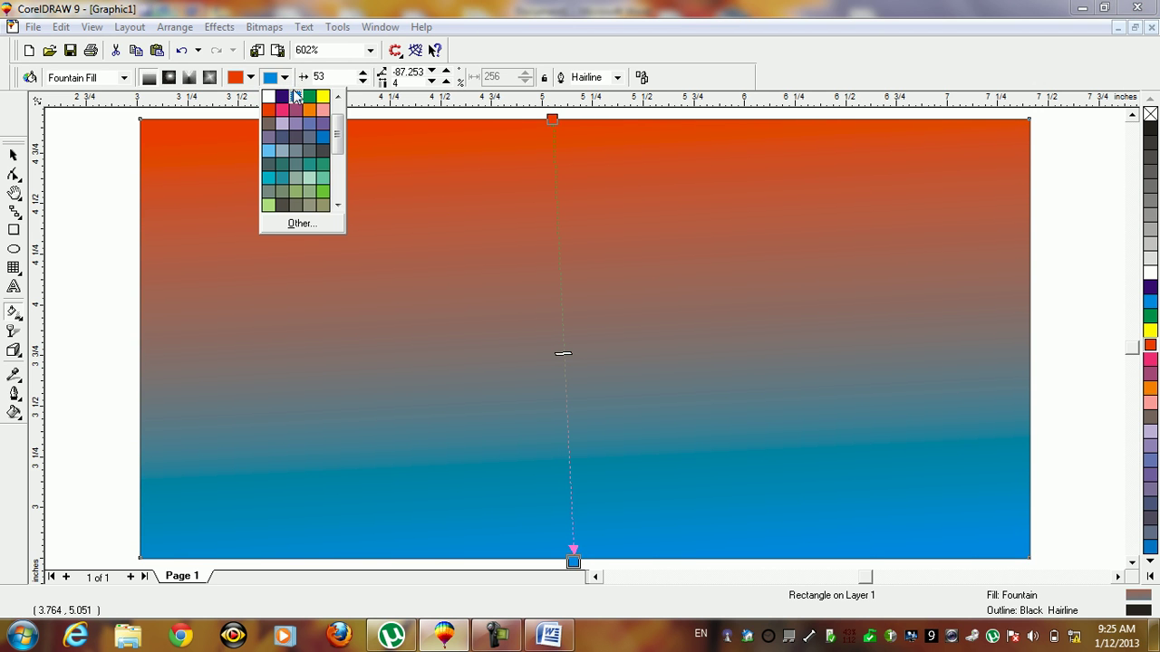
pyautogui.click(297, 96)
# Change the fountain fill's end colour to chartreuse and replace it with a pale green picked from the colour mixers.
pyautogui.click(284, 77)
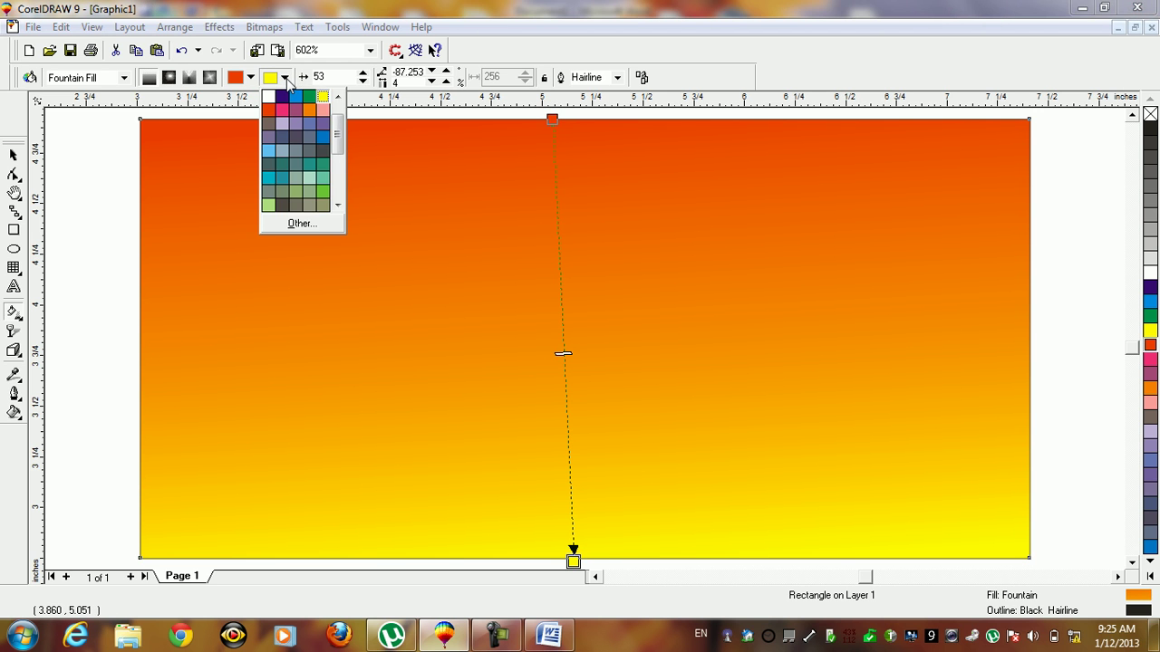
pyautogui.click(324, 190)
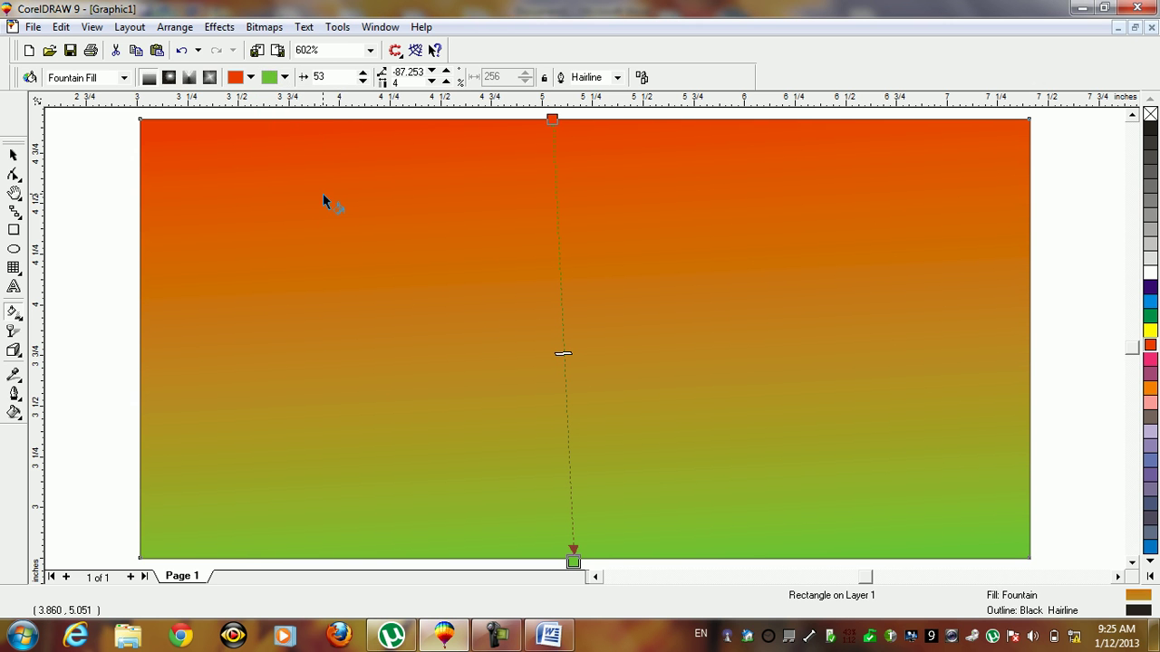
pyautogui.click(286, 80)
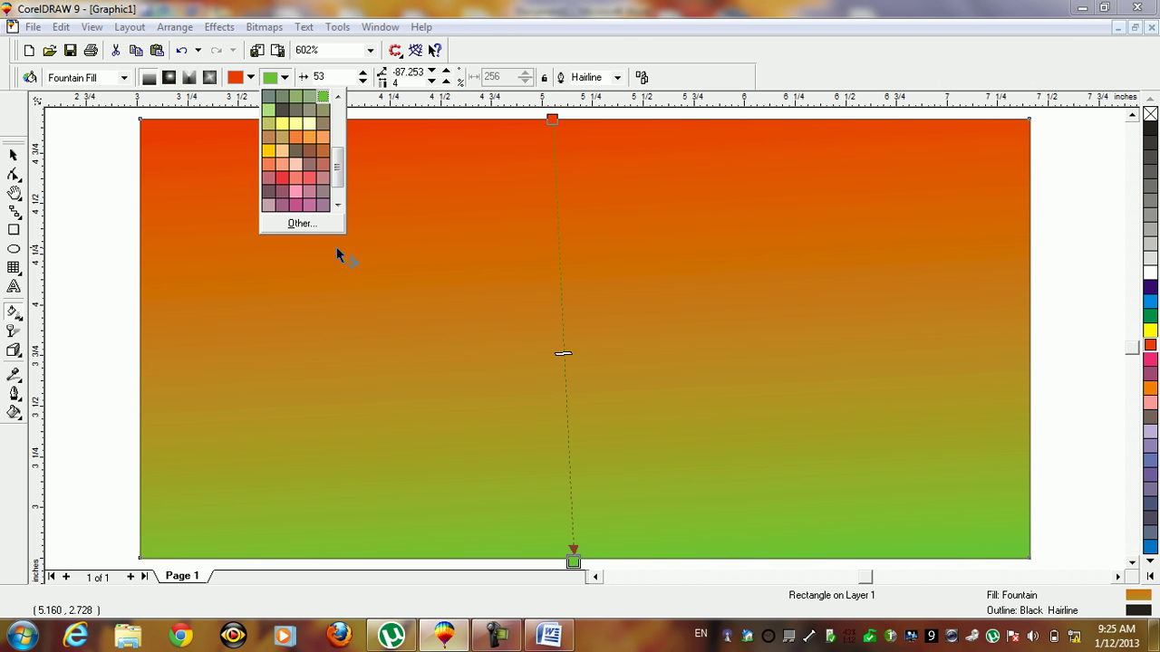
pyautogui.click(307, 230)
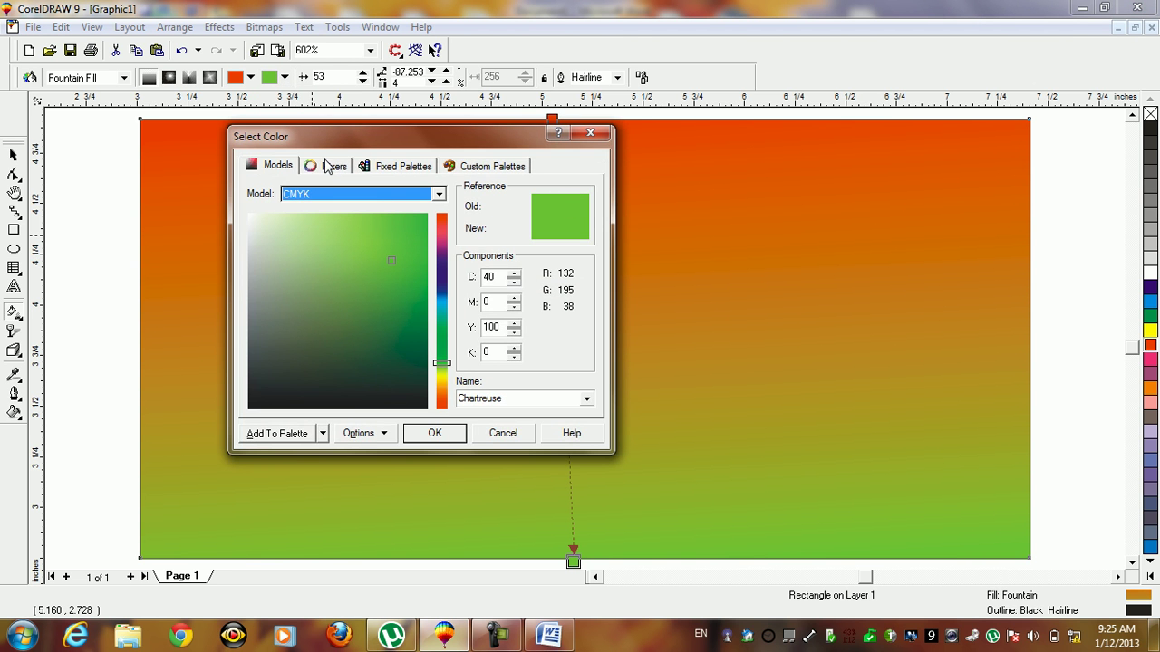
pyautogui.click(328, 165)
pyautogui.moveTo(374, 145); pyautogui.dragTo(454, 103)
pyautogui.click(404, 297)
pyautogui.click(452, 298)
pyautogui.click(457, 285)
pyautogui.click(482, 285)
pyautogui.click(495, 286)
pyautogui.click(515, 390)
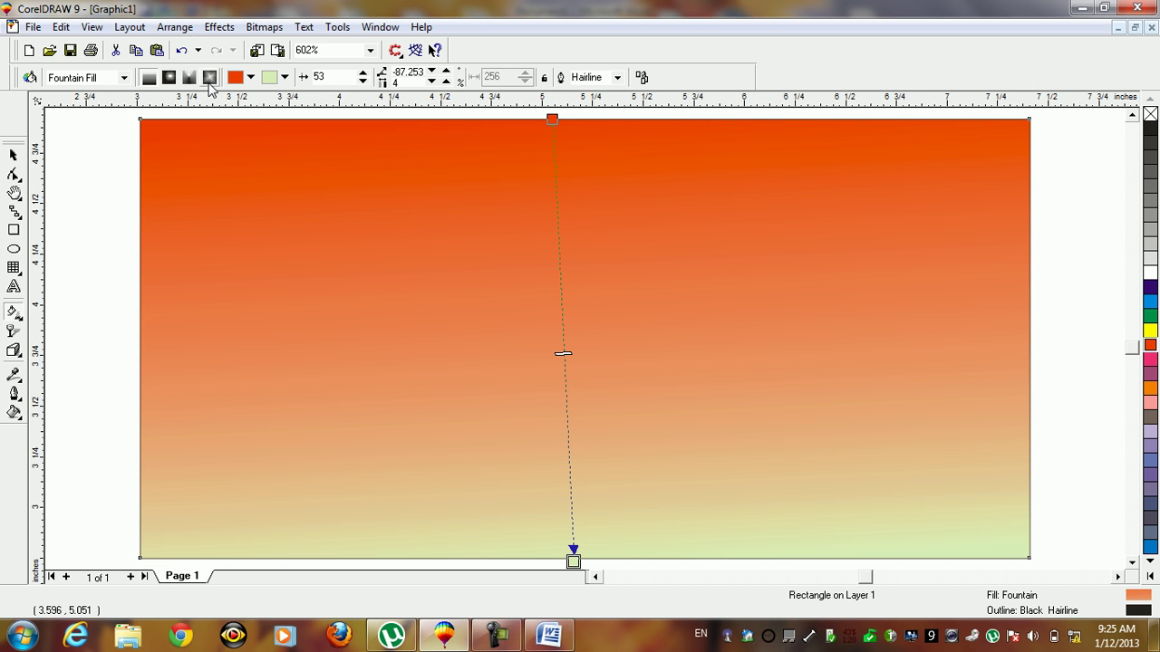
# Change the rectangle's fountain fill type to square.
pyautogui.click(210, 78)
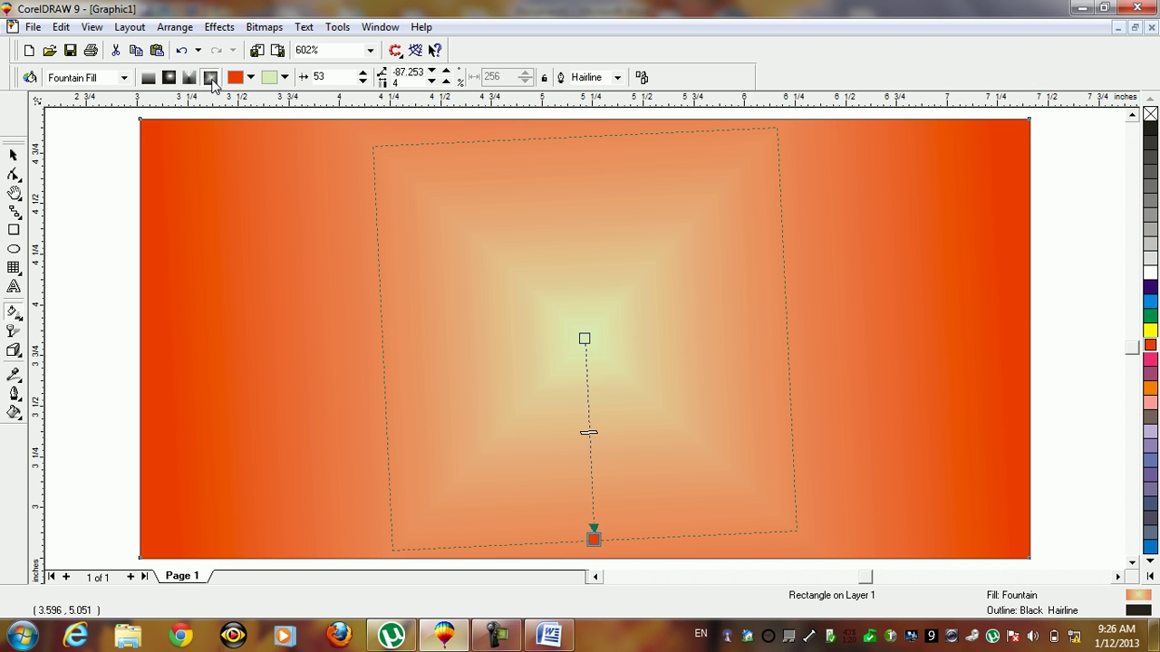
# Try the conical, radial, linear and square fountain fill types on the rectangle.
pyautogui.click(168, 78)
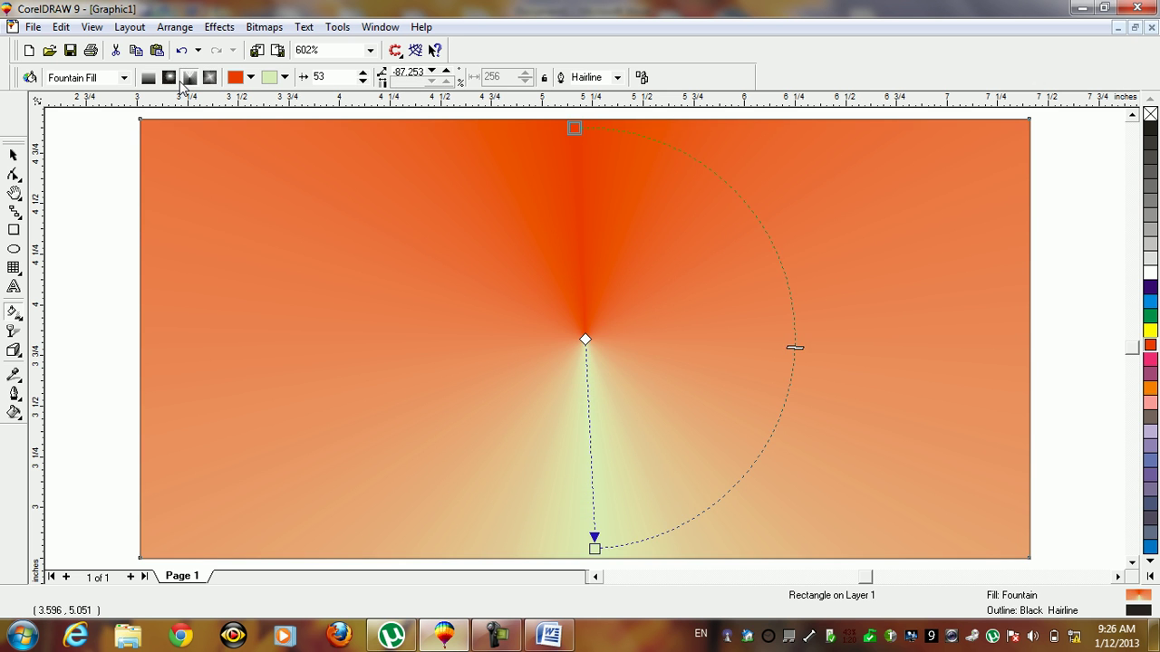
pyautogui.click(169, 79)
pyautogui.click(149, 79)
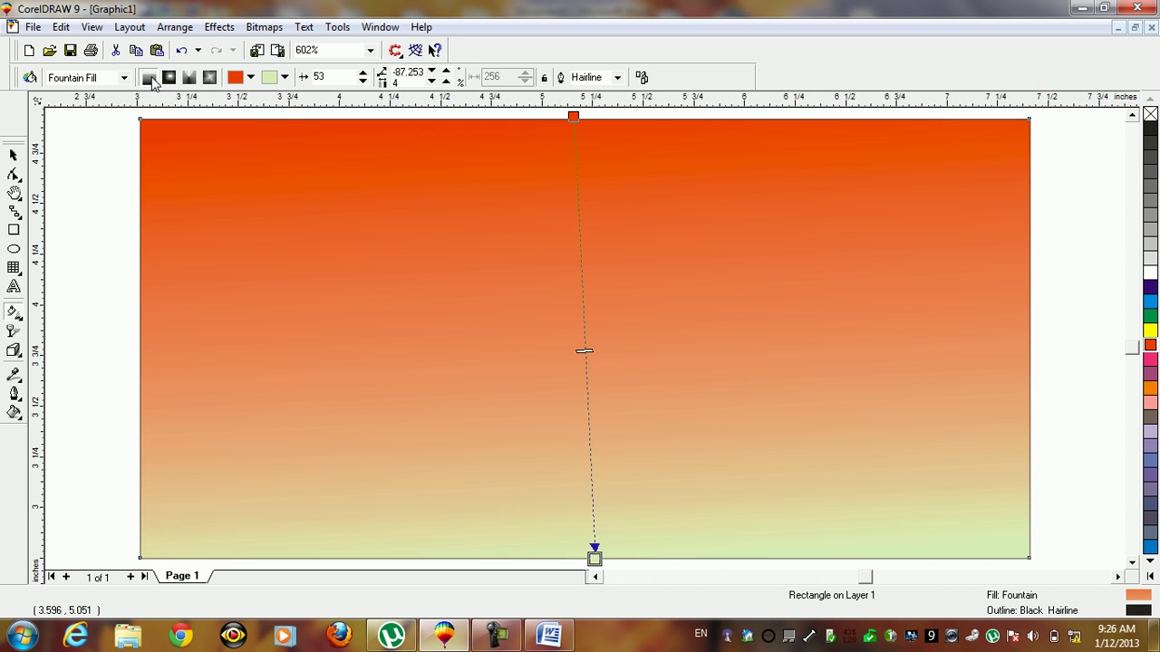
pyautogui.click(169, 79)
pyautogui.click(189, 79)
pyautogui.click(210, 79)
pyautogui.click(189, 78)
# Make the fountain fill radial, move its centre to the rectangle's upper-left area and shrink its radius to end close to the centre.
pyautogui.click(168, 78)
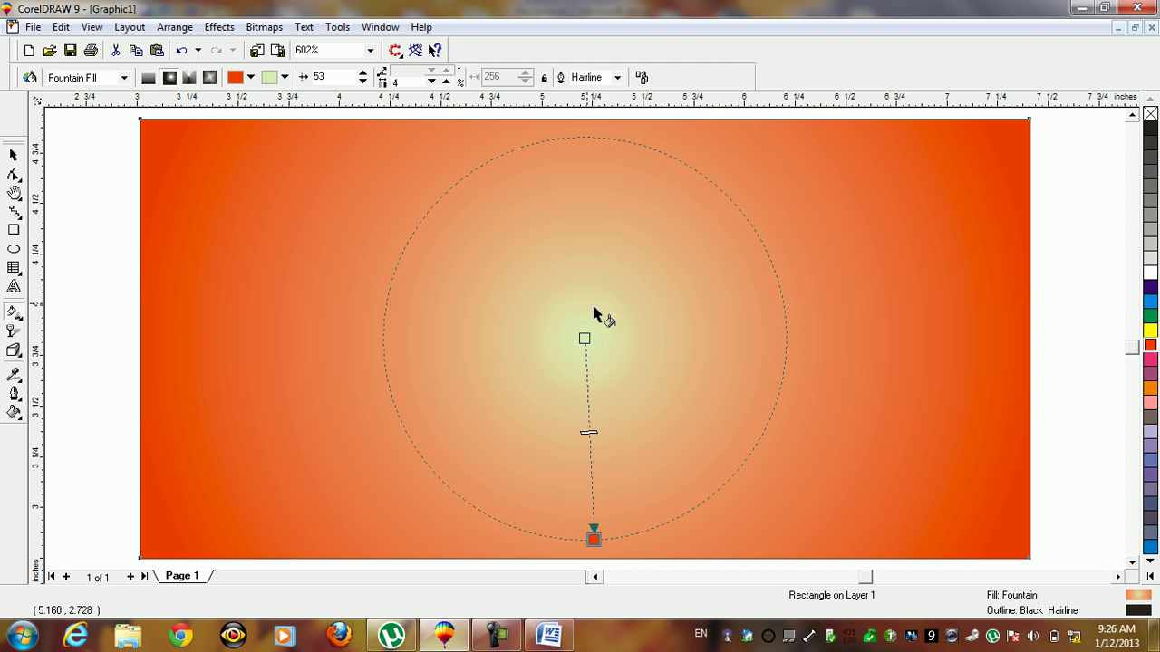
pyautogui.moveTo(585, 339); pyautogui.dragTo(248, 215)
pyautogui.moveTo(590, 536); pyautogui.dragTo(333, 244)
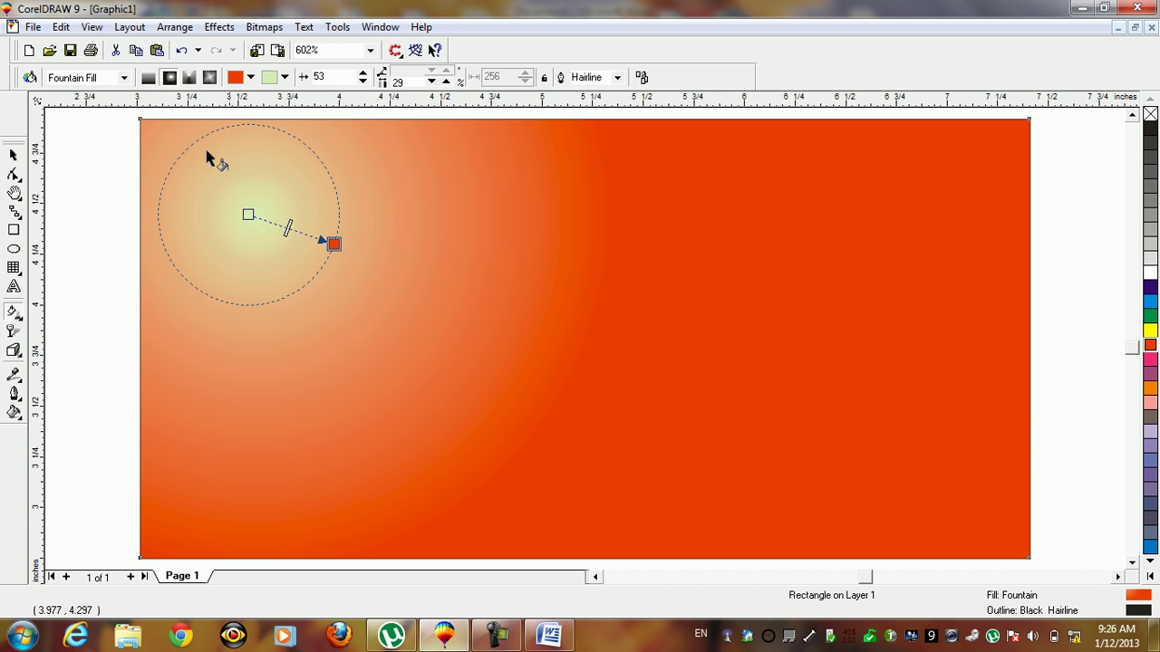
# Change the rectangle to a two-colour pattern fill and choose the checkerboard pattern.
pyautogui.click(125, 79)
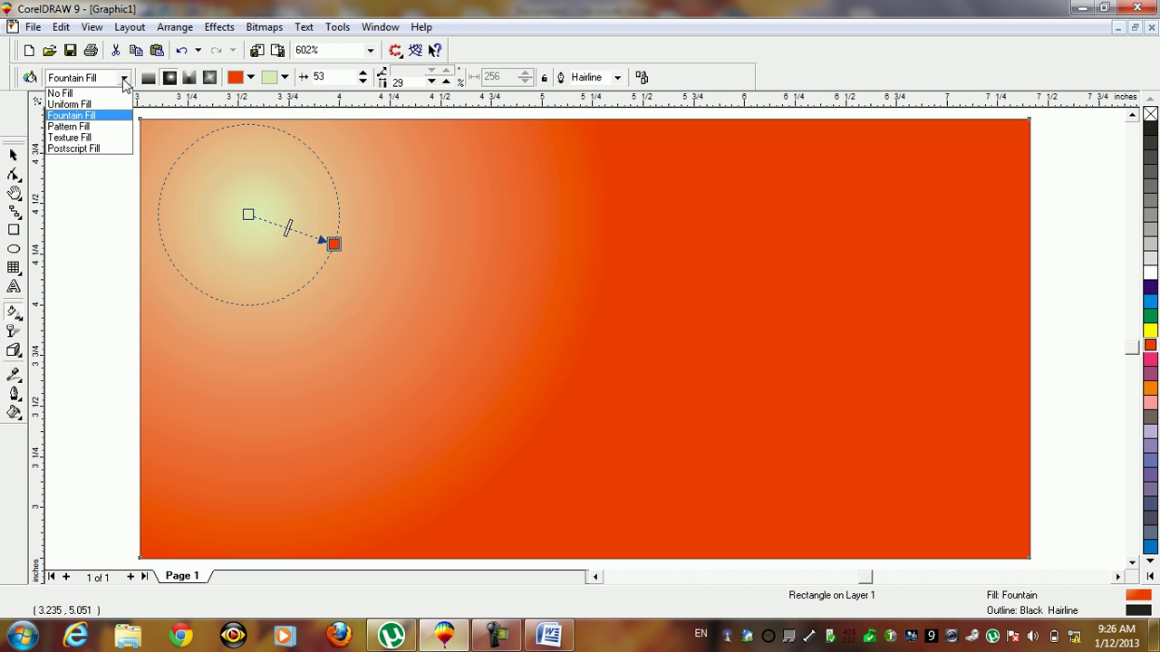
pyautogui.click(107, 132)
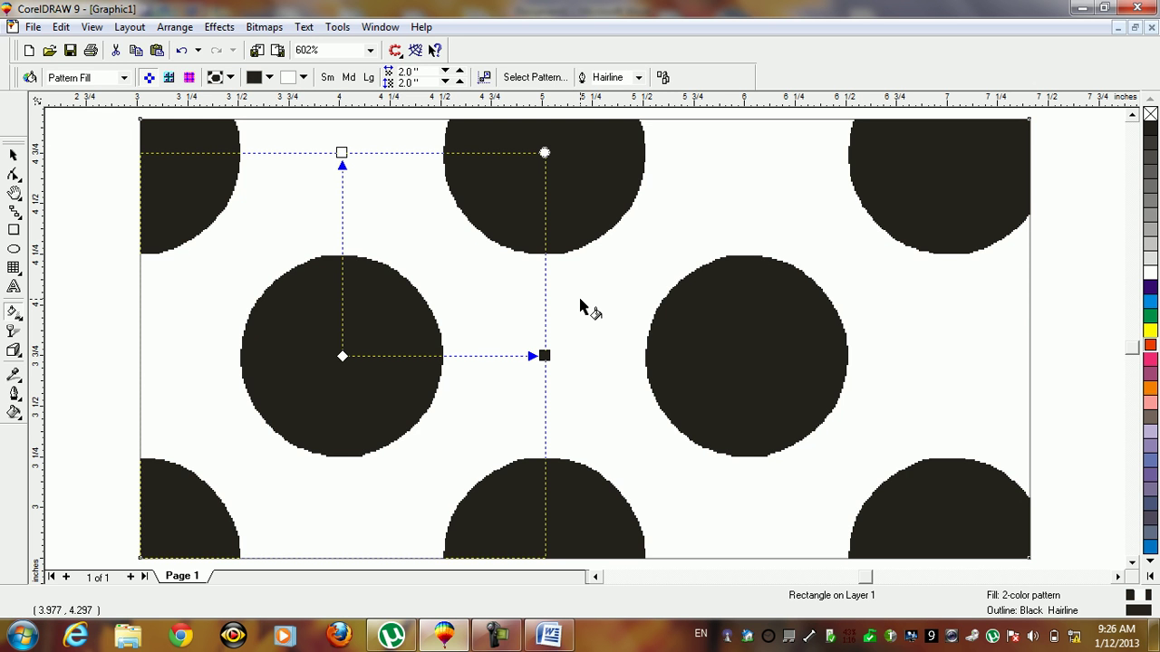
pyautogui.click(230, 78)
pyautogui.click(277, 114)
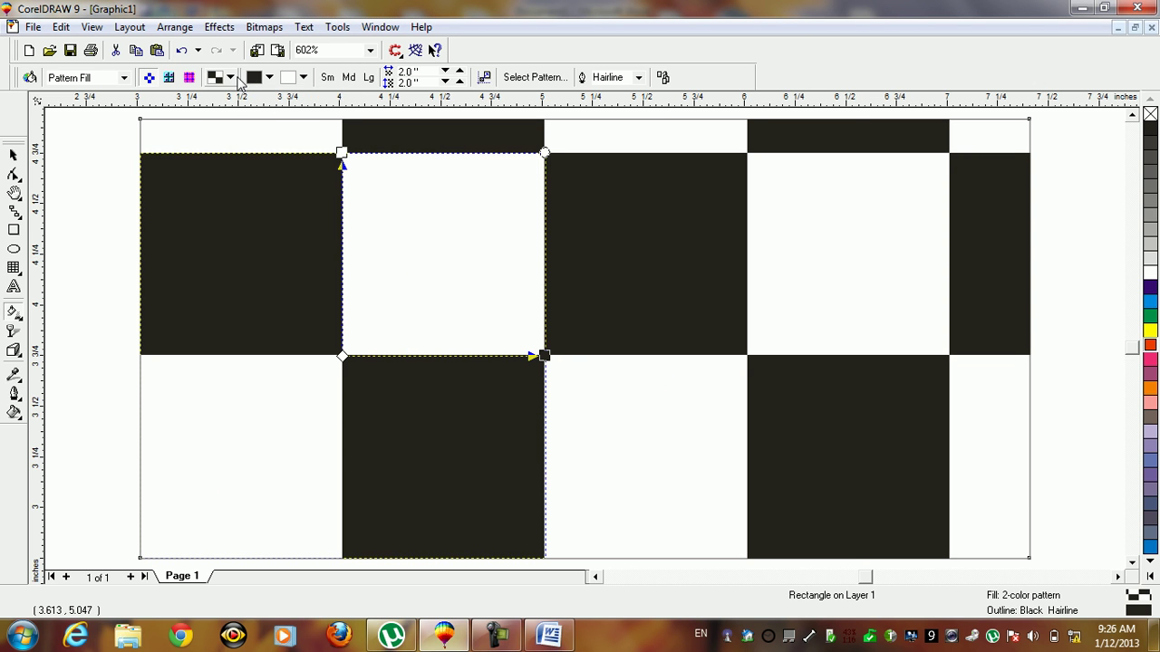
# Set both checkerboard pattern colours to salmon pink and change the front colour to plum.
pyautogui.click(268, 77)
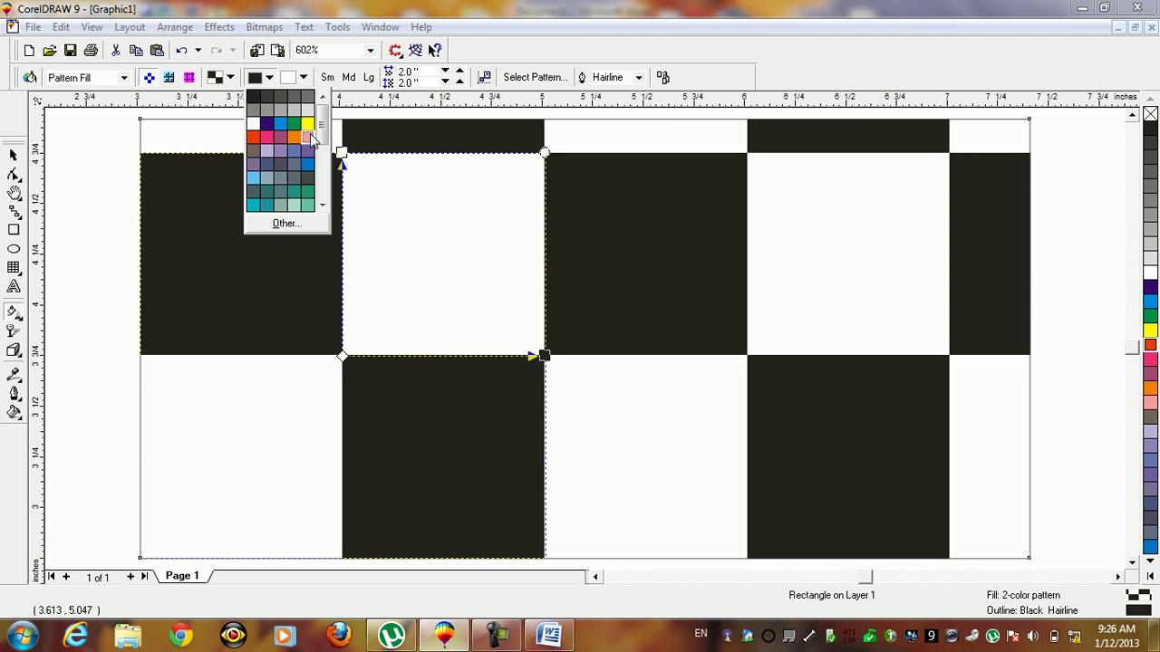
pyautogui.click(309, 131)
pyautogui.click(304, 77)
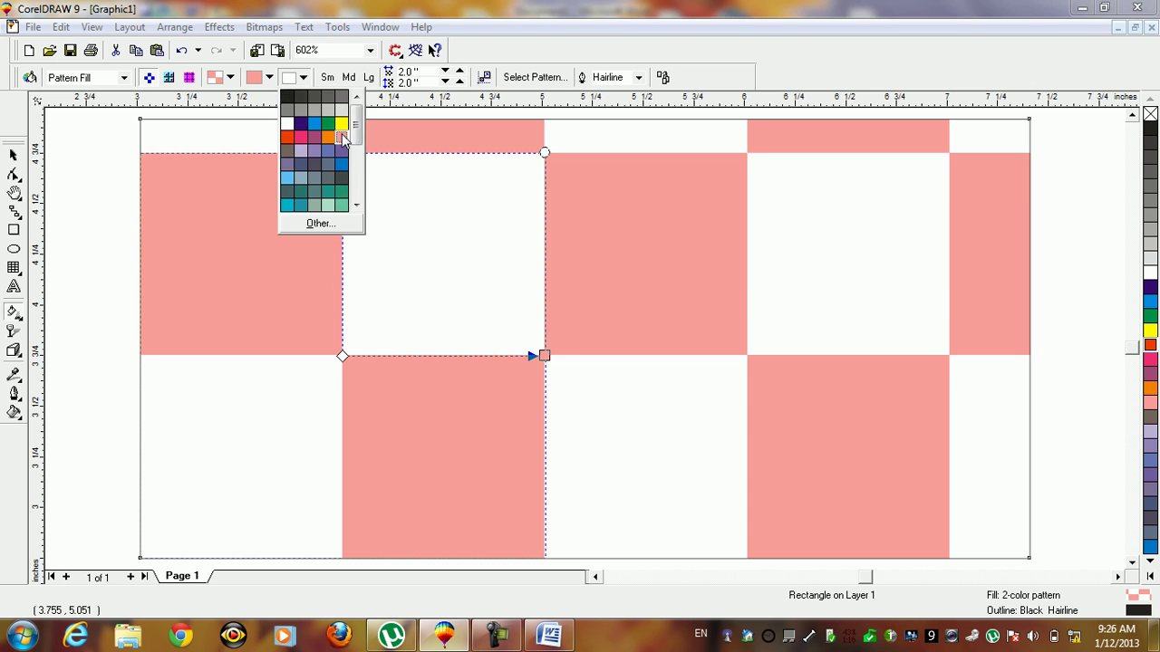
pyautogui.click(335, 132)
pyautogui.click(268, 77)
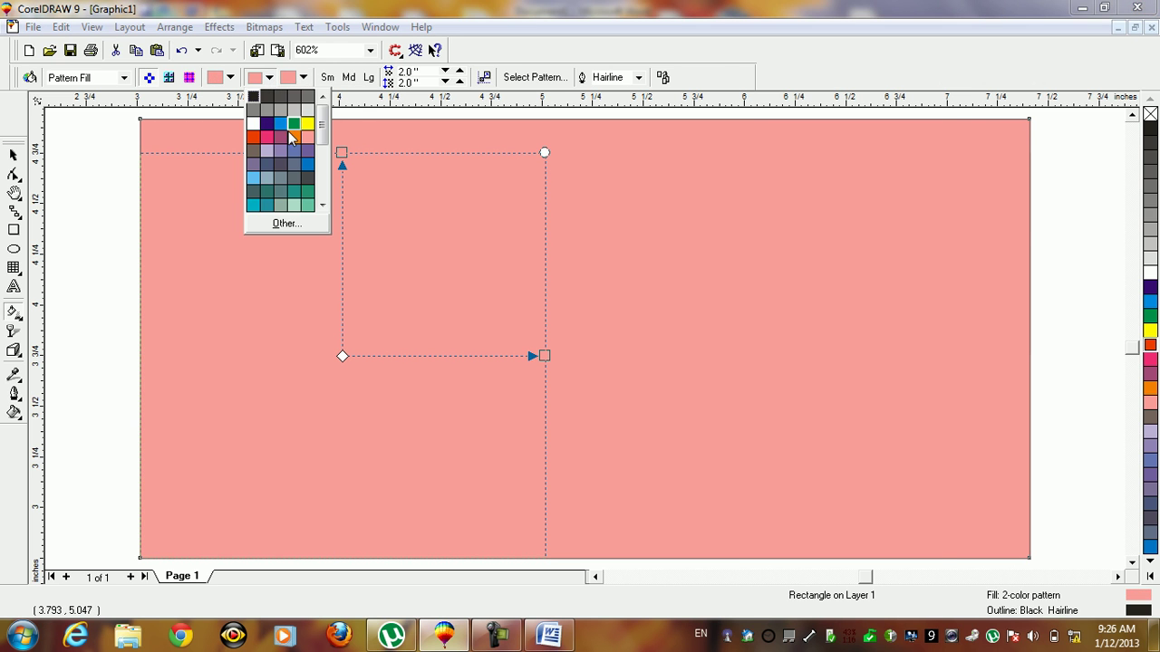
pyautogui.click(286, 147)
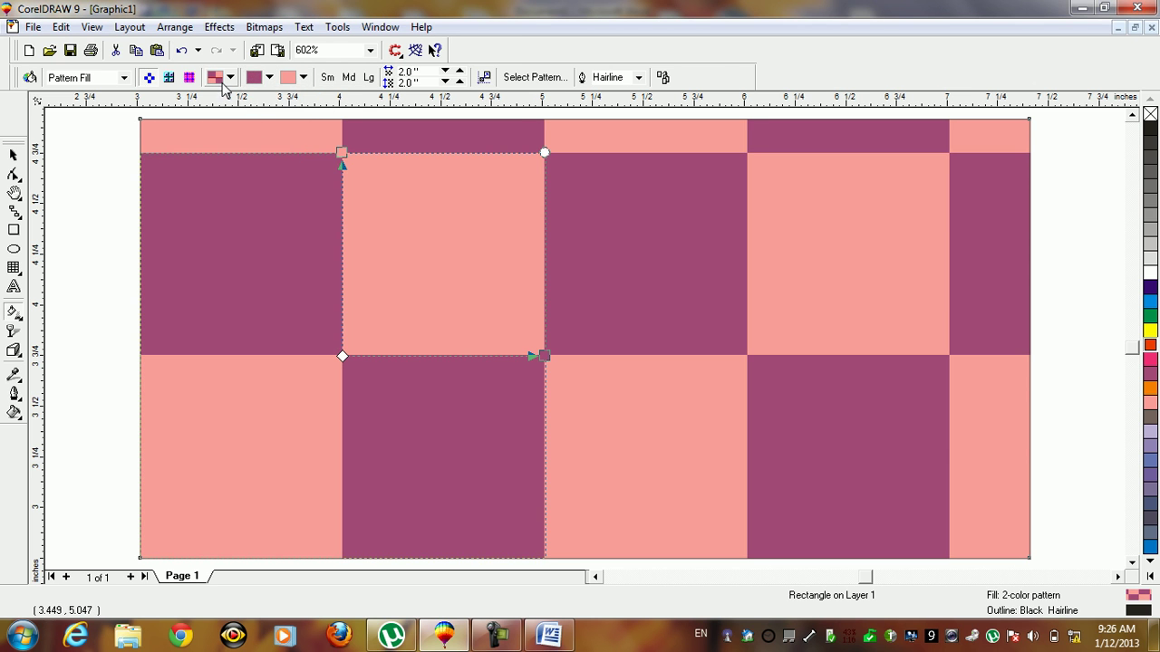
# Apply a texture fill from Samples 9 to the rectangle and choose the smooth multicoloured rainbow texture.
pyautogui.click(125, 78)
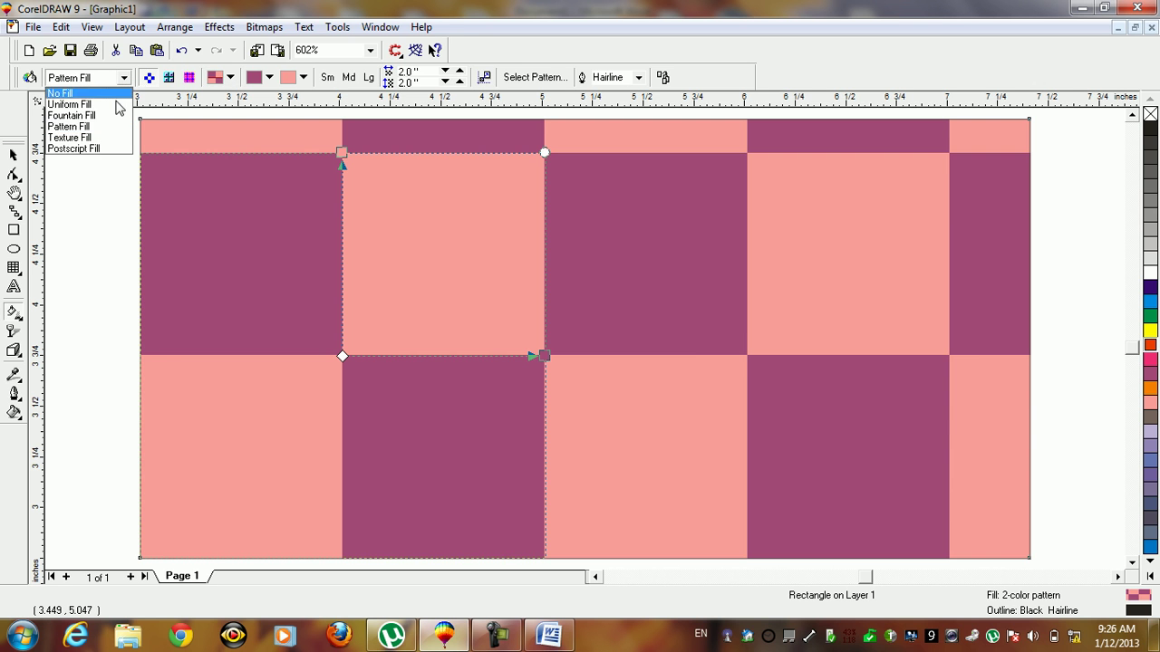
pyautogui.click(90, 136)
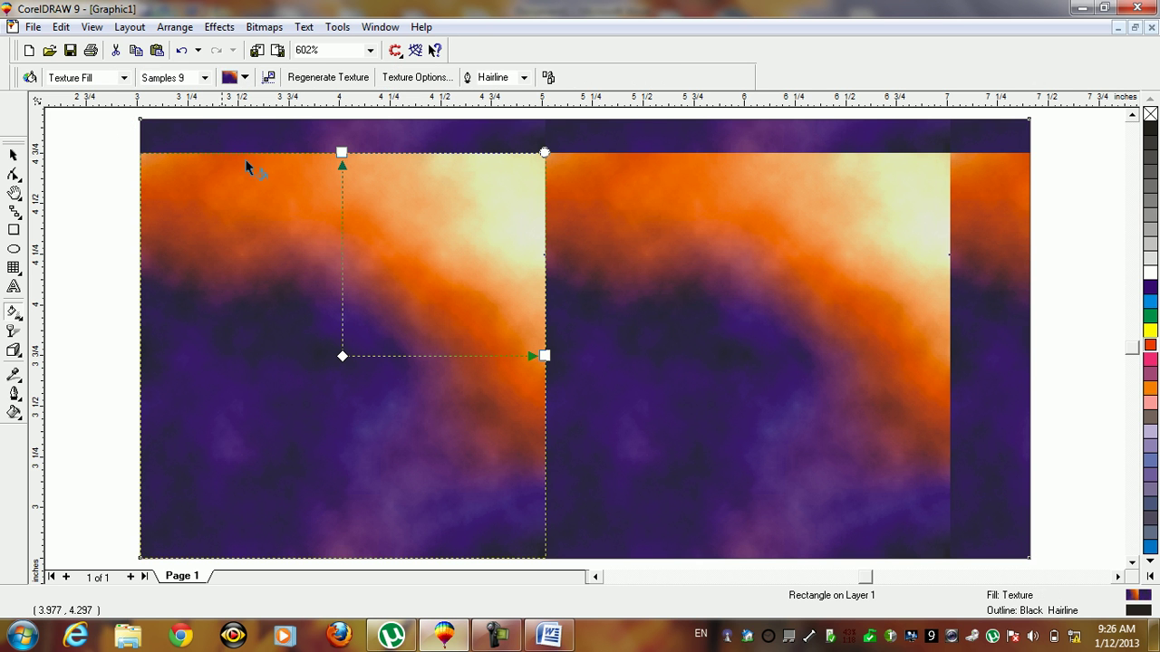
pyautogui.click(244, 78)
pyautogui.click(290, 165)
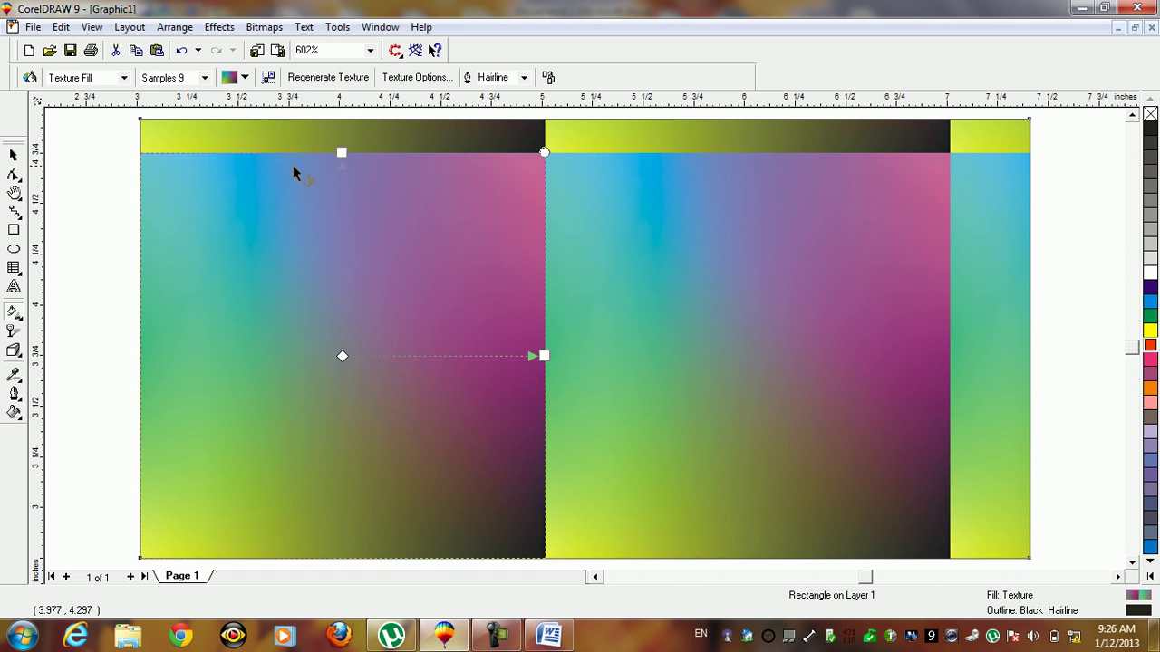
# Change the rectangle to a PostScript fill with the ColorHatching pattern.
pyautogui.click(99, 81)
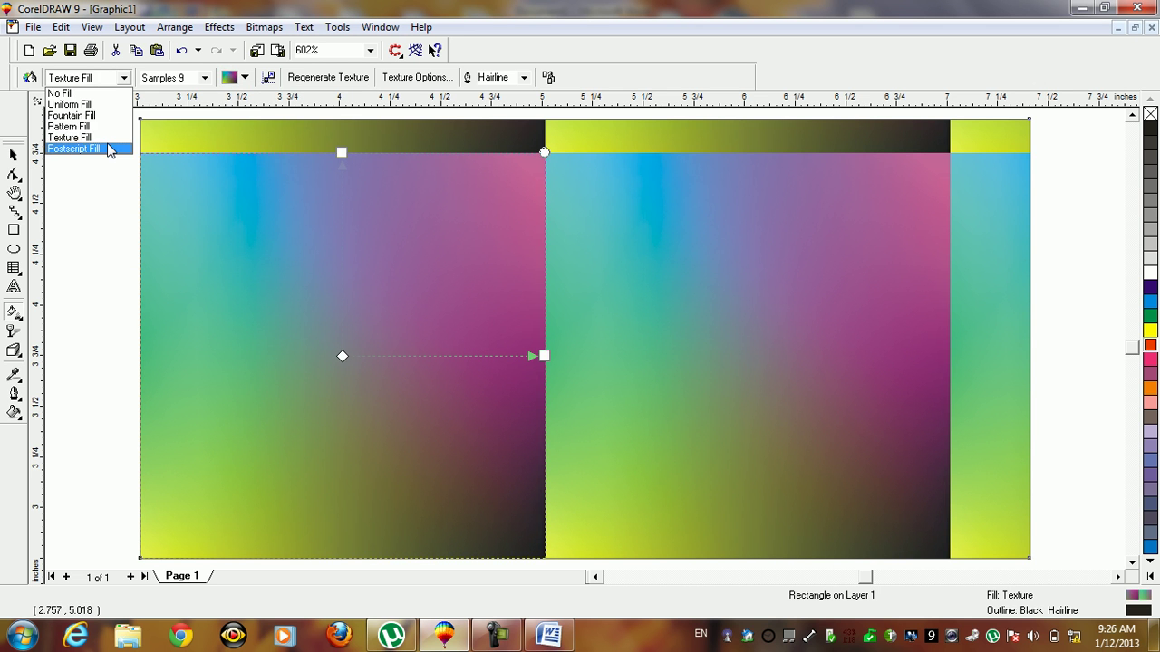
pyautogui.click(104, 147)
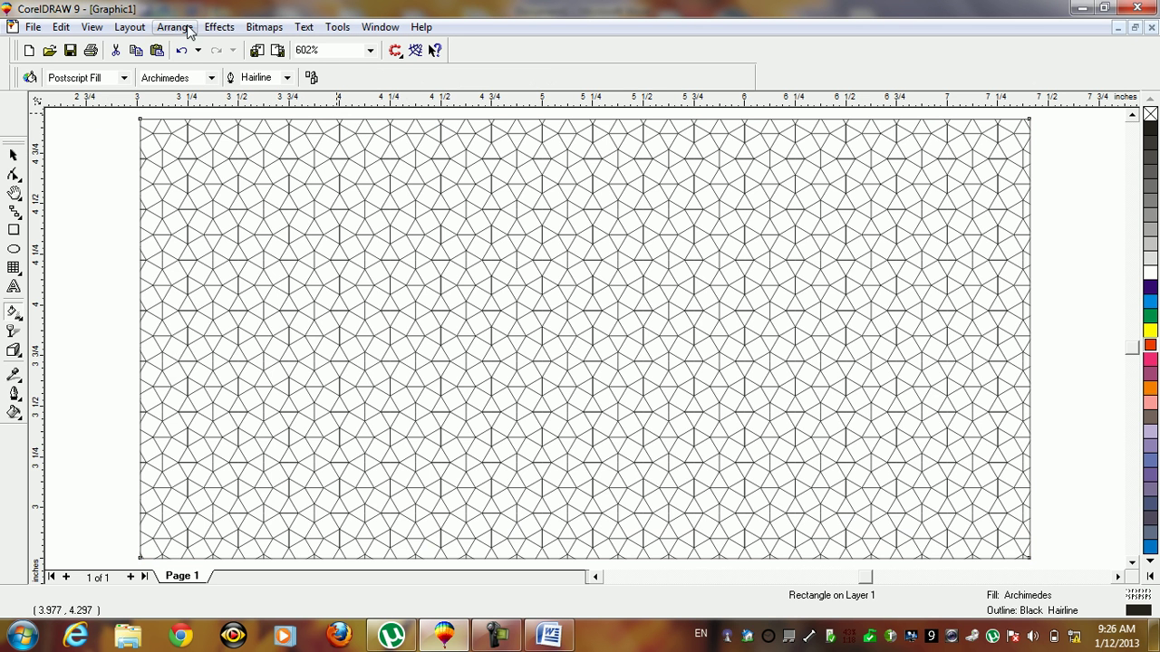
pyautogui.click(210, 78)
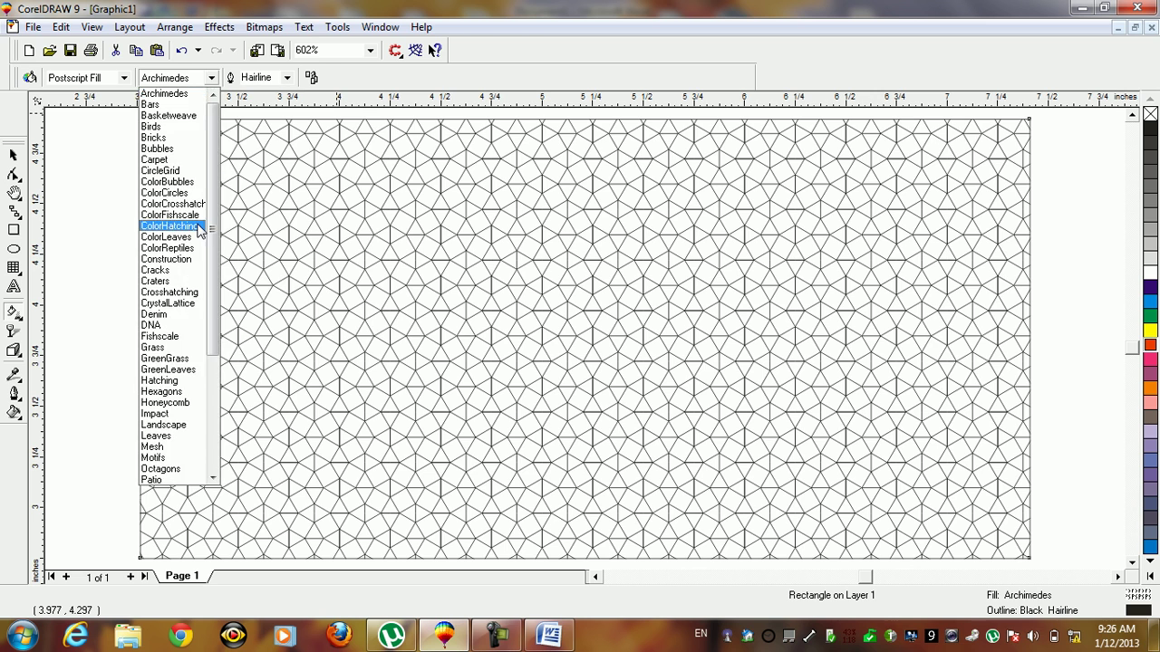
pyautogui.click(201, 227)
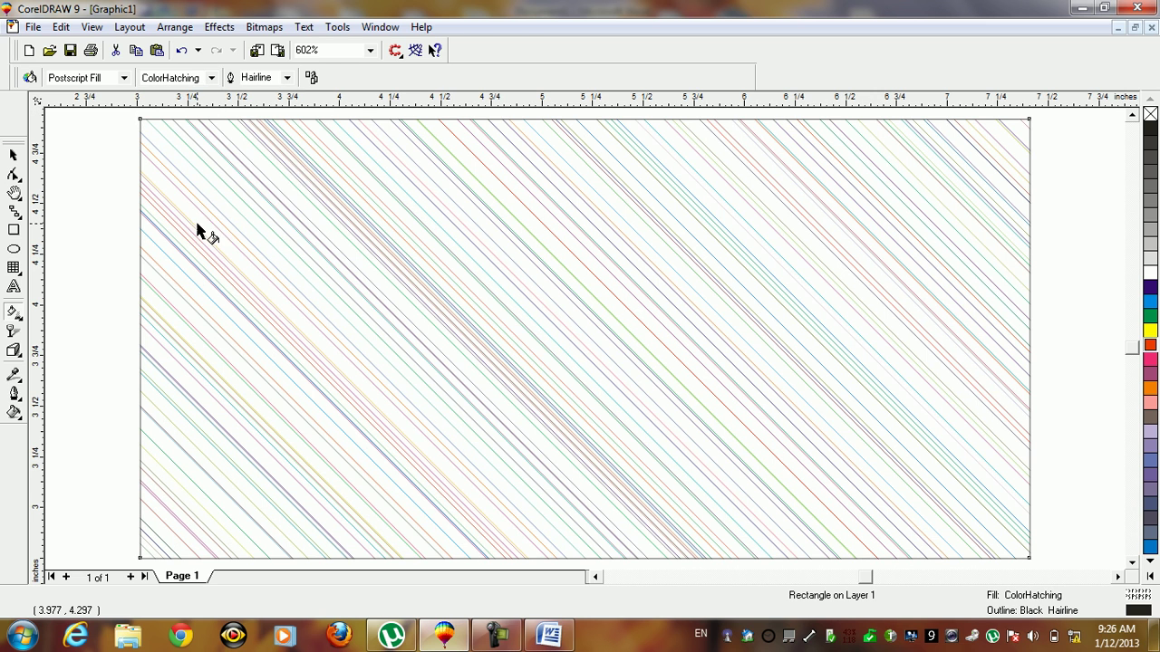
# Try the Motifs, Spokes and Stars PostScript patterns on the rectangle.
pyautogui.click(195, 77)
pyautogui.click(180, 328)
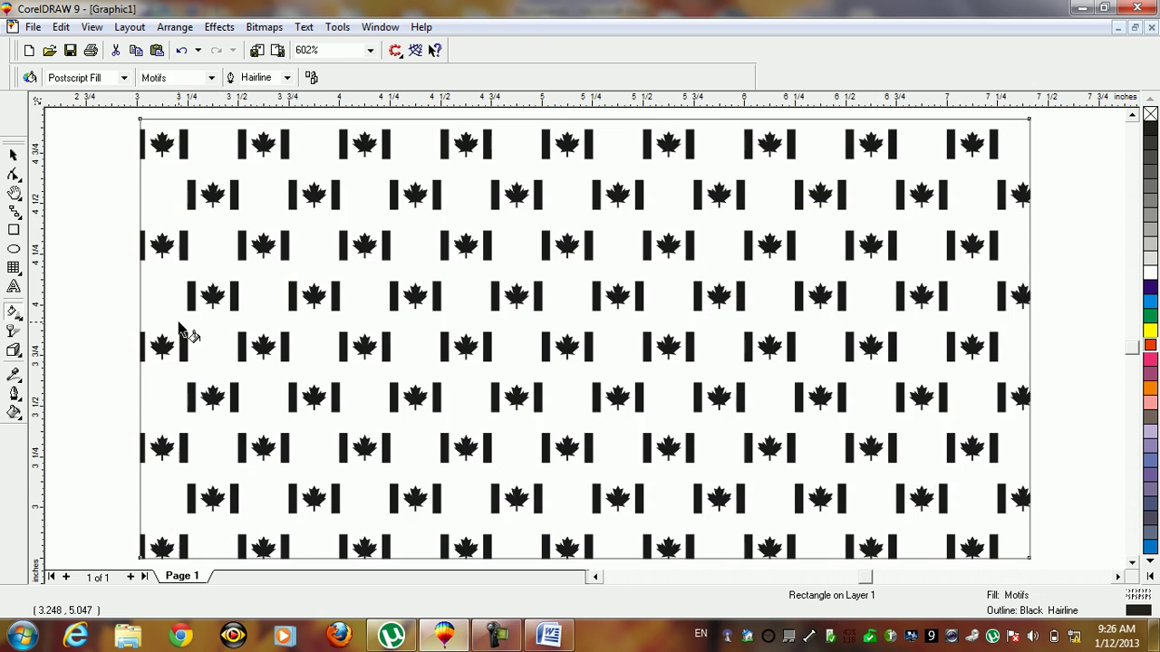
pyautogui.click(154, 80)
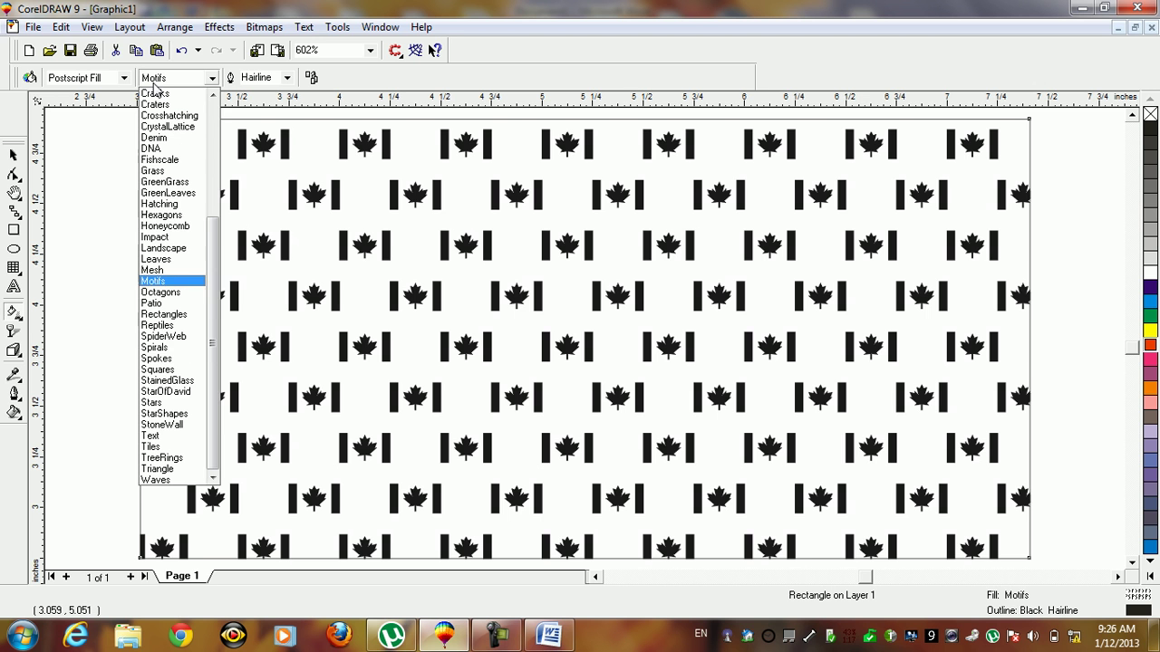
pyautogui.click(192, 358)
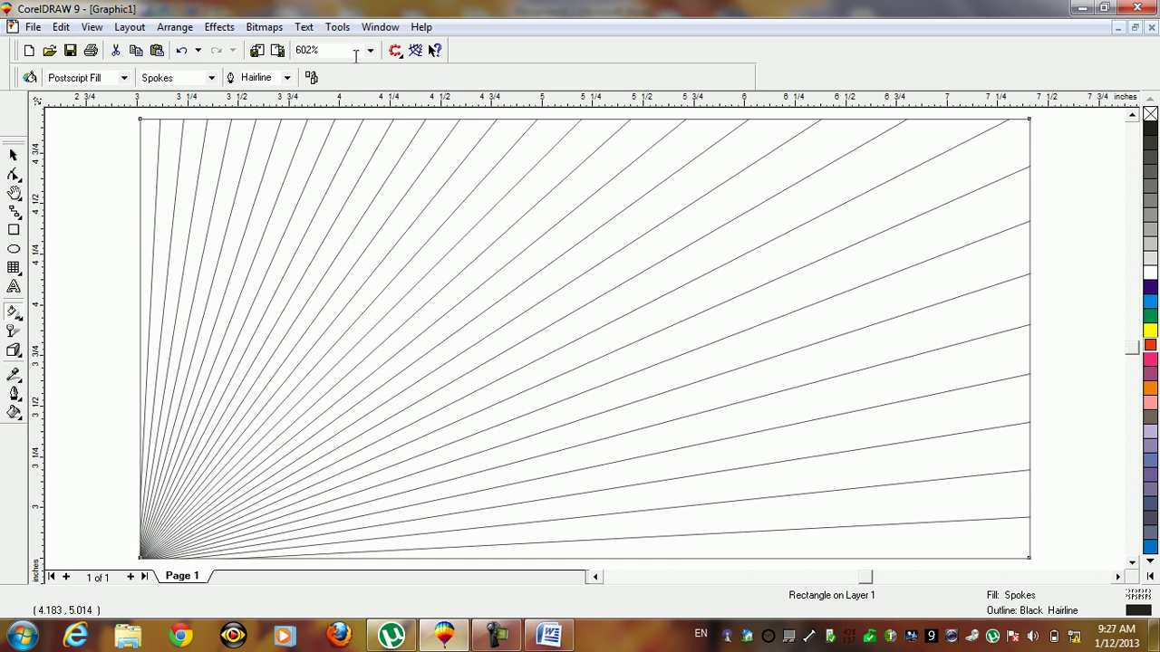
pyautogui.click(189, 82)
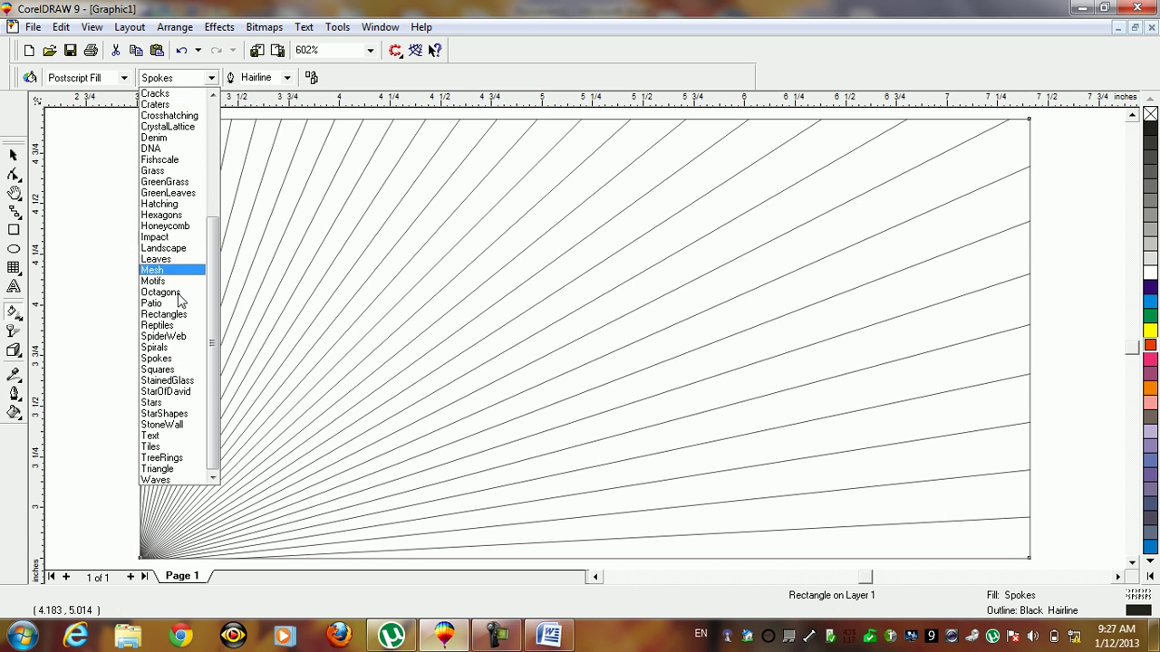
pyautogui.click(171, 396)
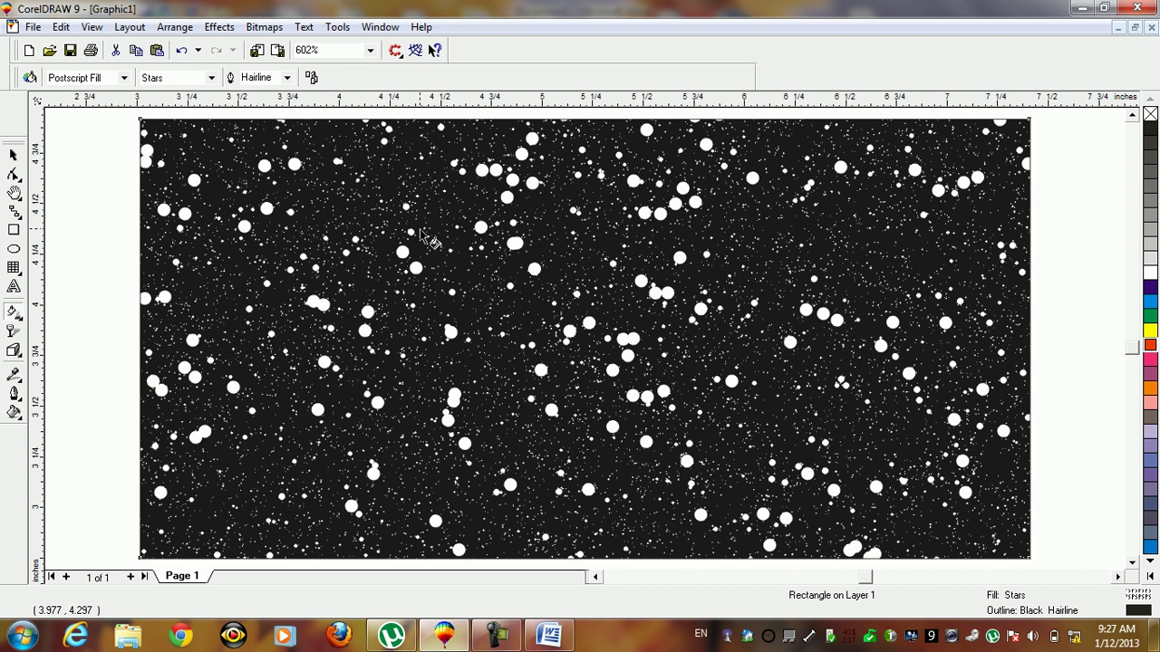
# Replace the PostScript fill with a uniform black fill and change that to a black-to-white fountain fill.
pyautogui.click(123, 77)
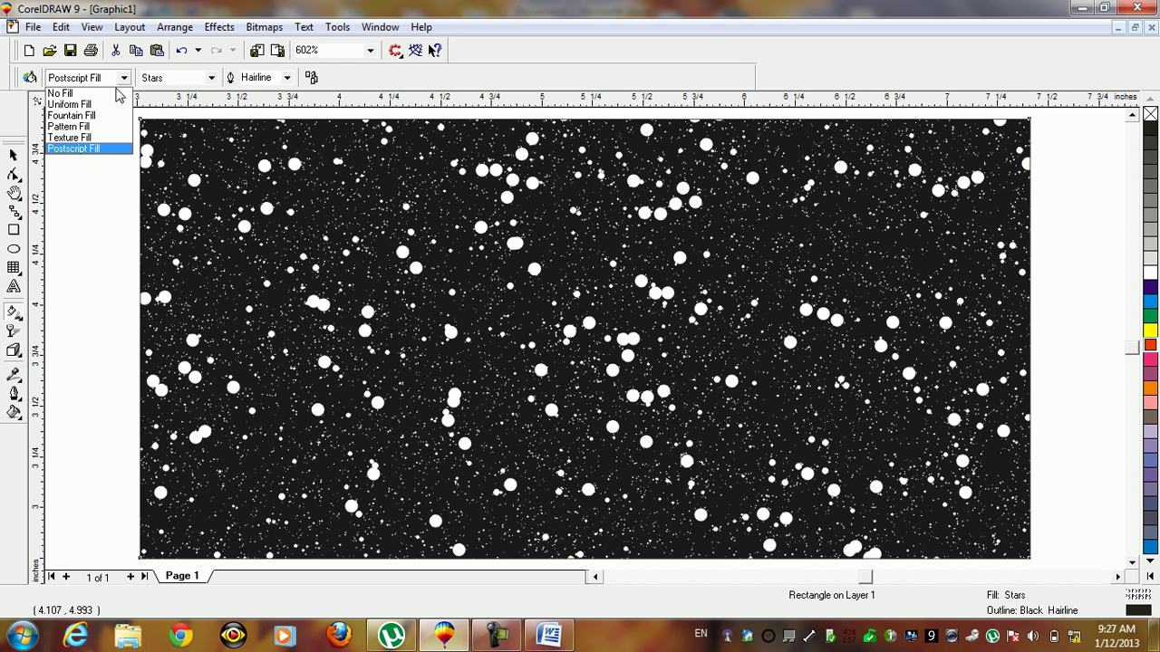
pyautogui.click(107, 104)
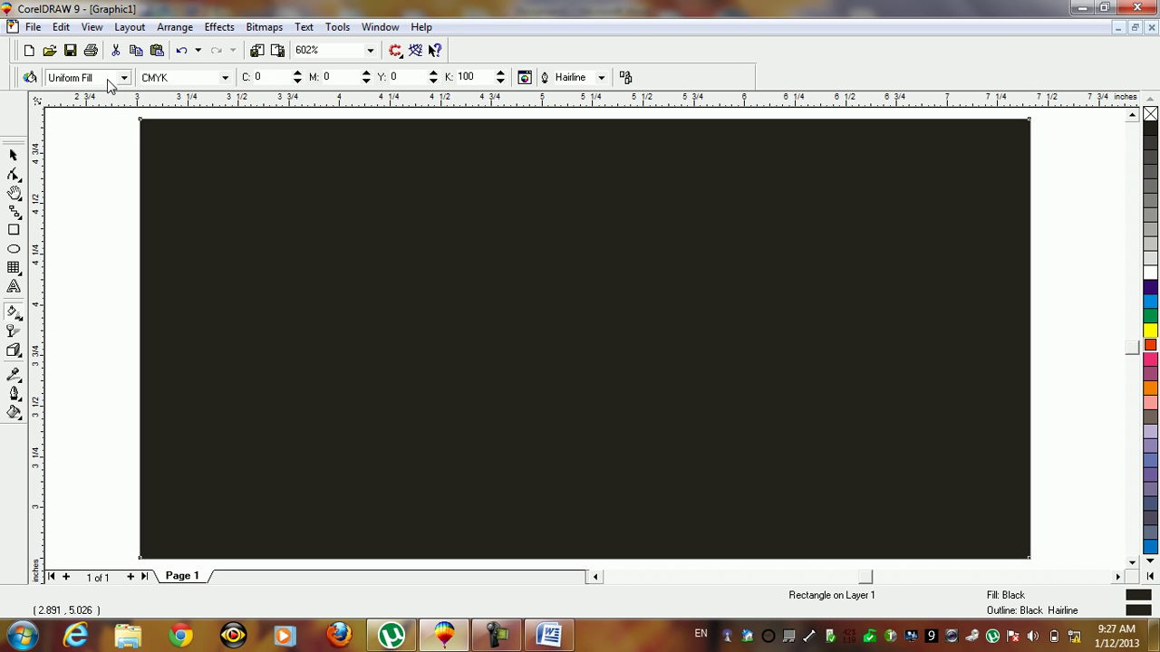
pyautogui.click(108, 78)
pyautogui.click(109, 115)
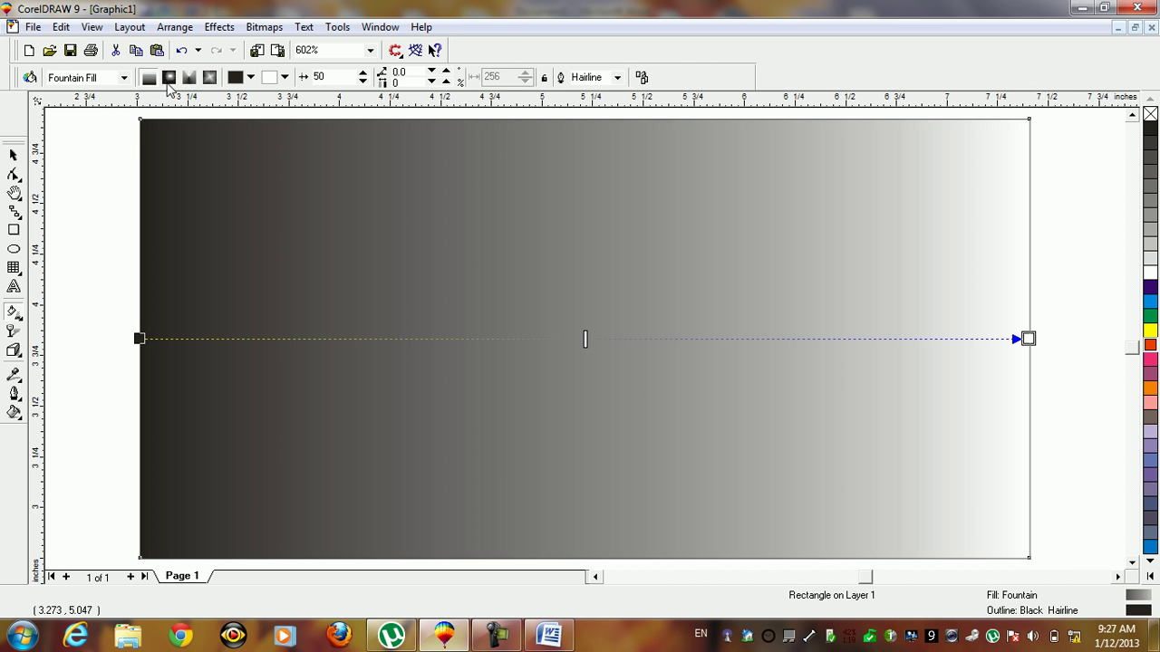
# Make the fountain fill radial, move its centre towards the rectangle's upper-left corner and shift the whole fill further that way.
pyautogui.click(168, 79)
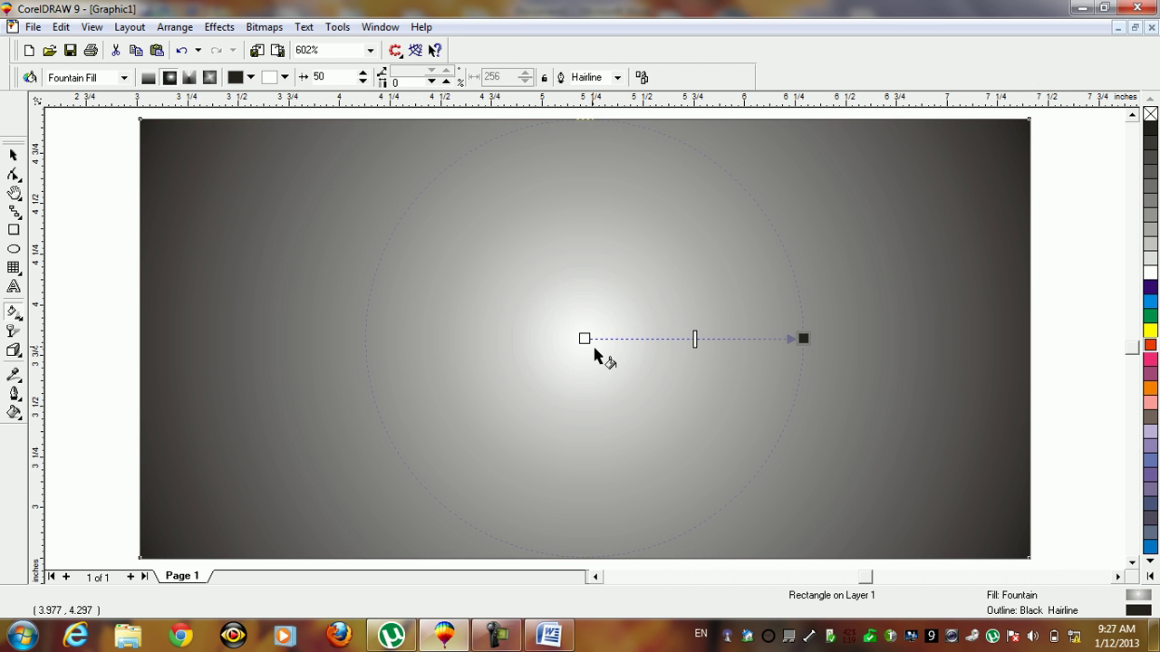
pyautogui.moveTo(584, 339); pyautogui.dragTo(273, 177)
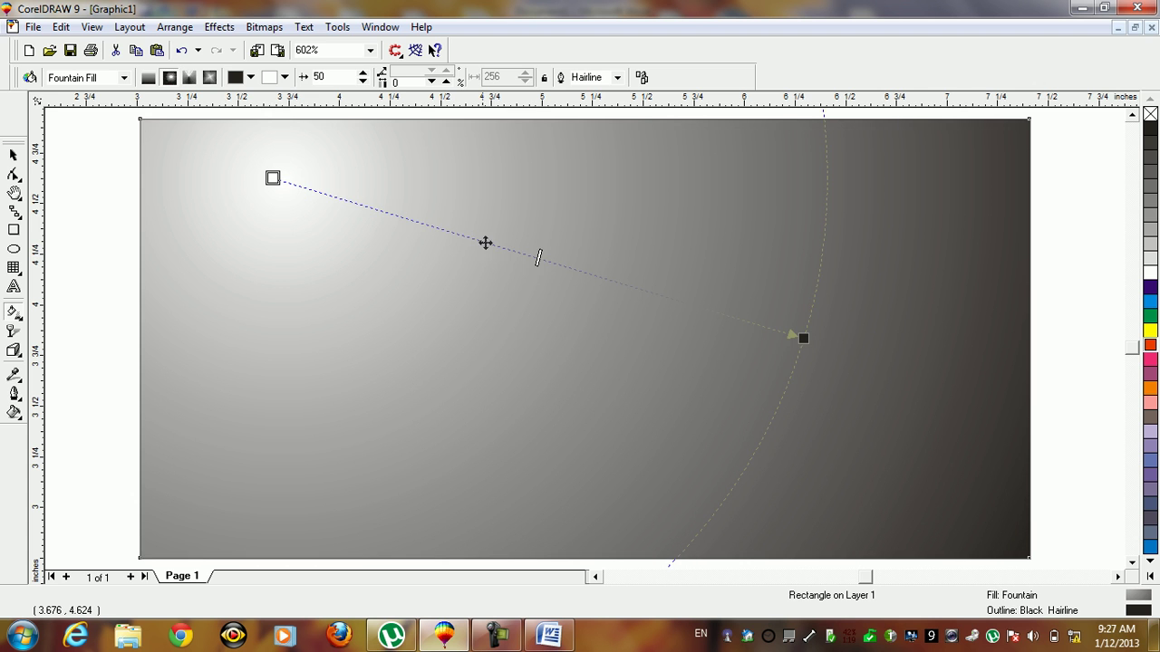
pyautogui.moveTo(534, 260); pyautogui.dragTo(447, 231)
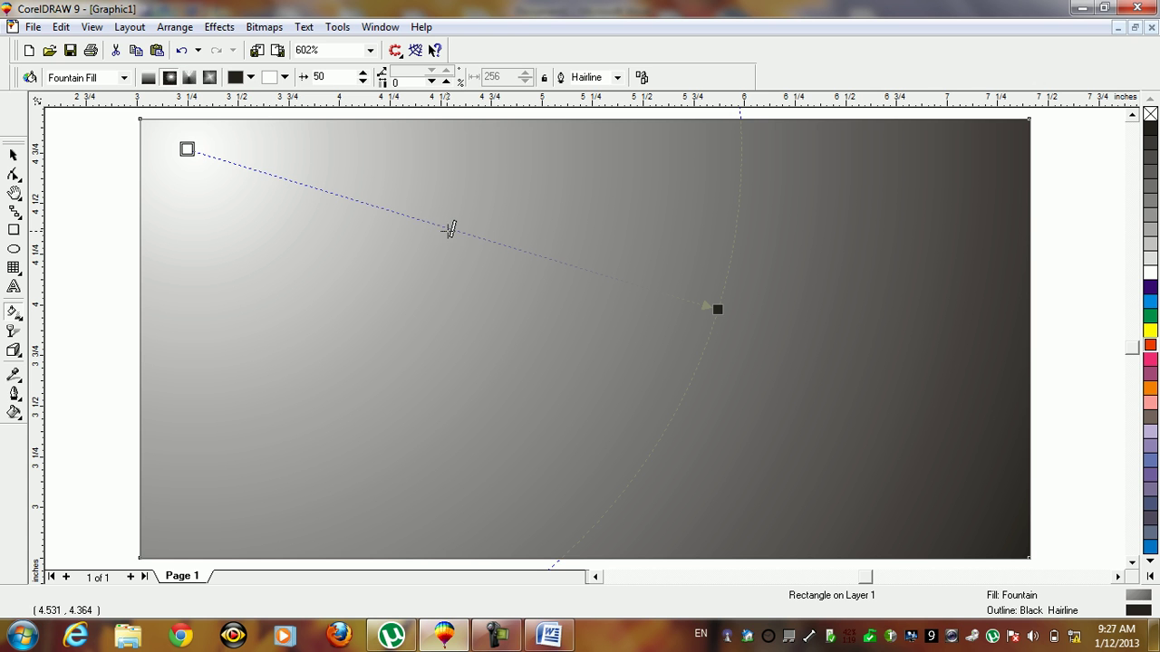
# Set the radial fill's outer colour to green and its centre colour to light green.
pyautogui.click(251, 77)
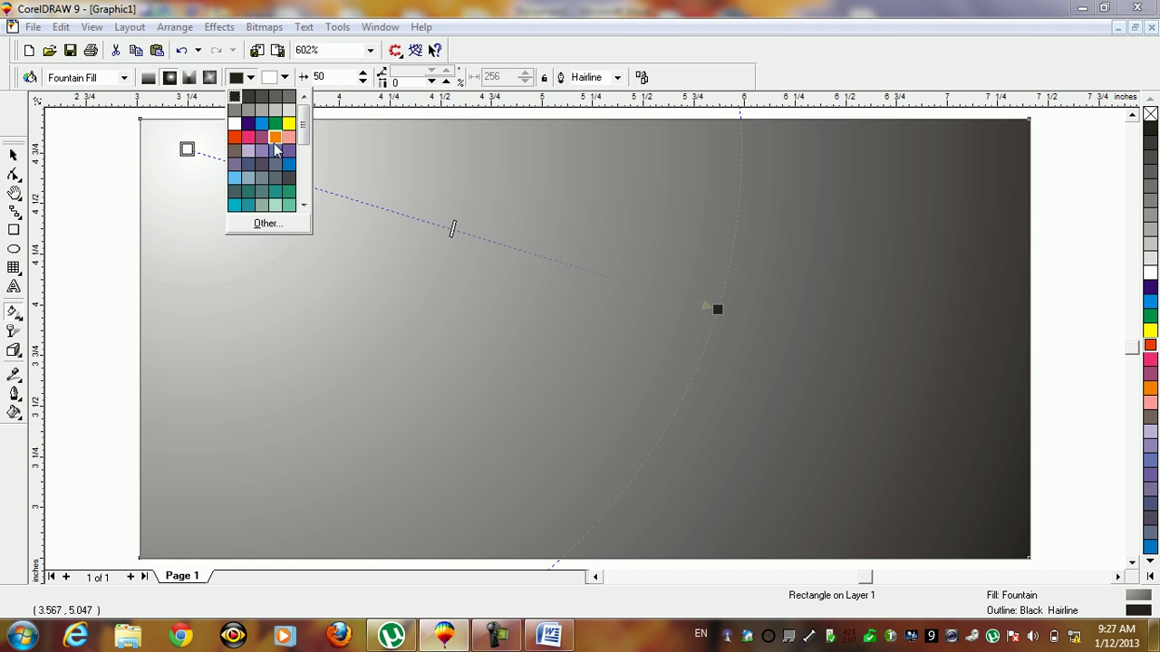
pyautogui.click(275, 123)
pyautogui.click(281, 79)
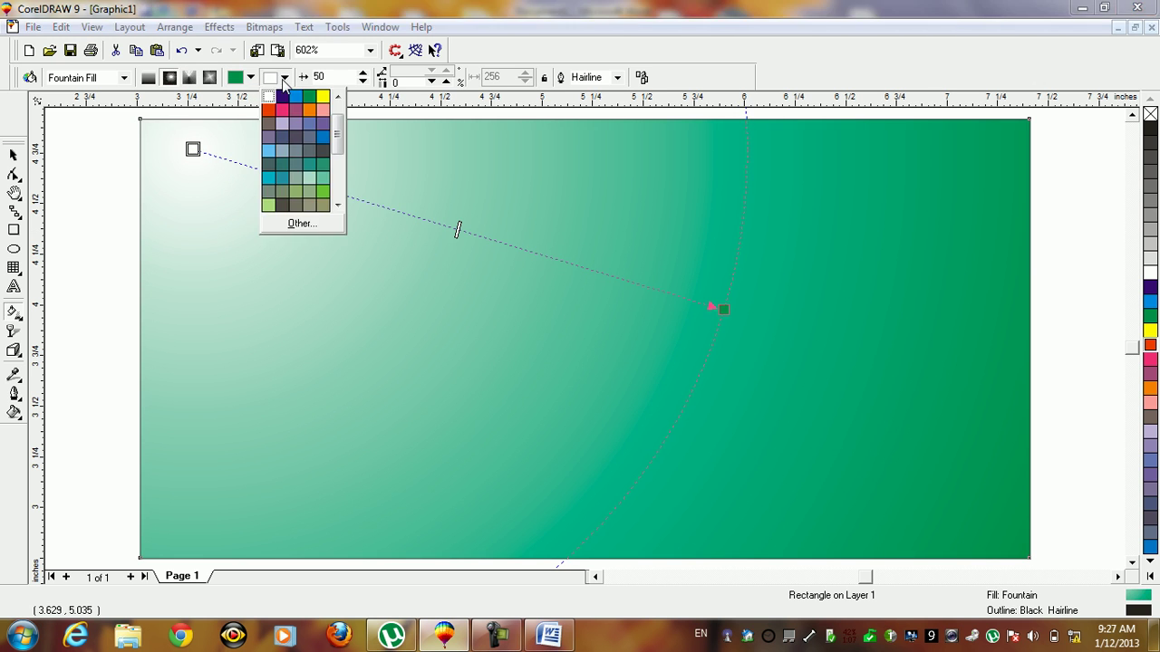
pyautogui.click(321, 190)
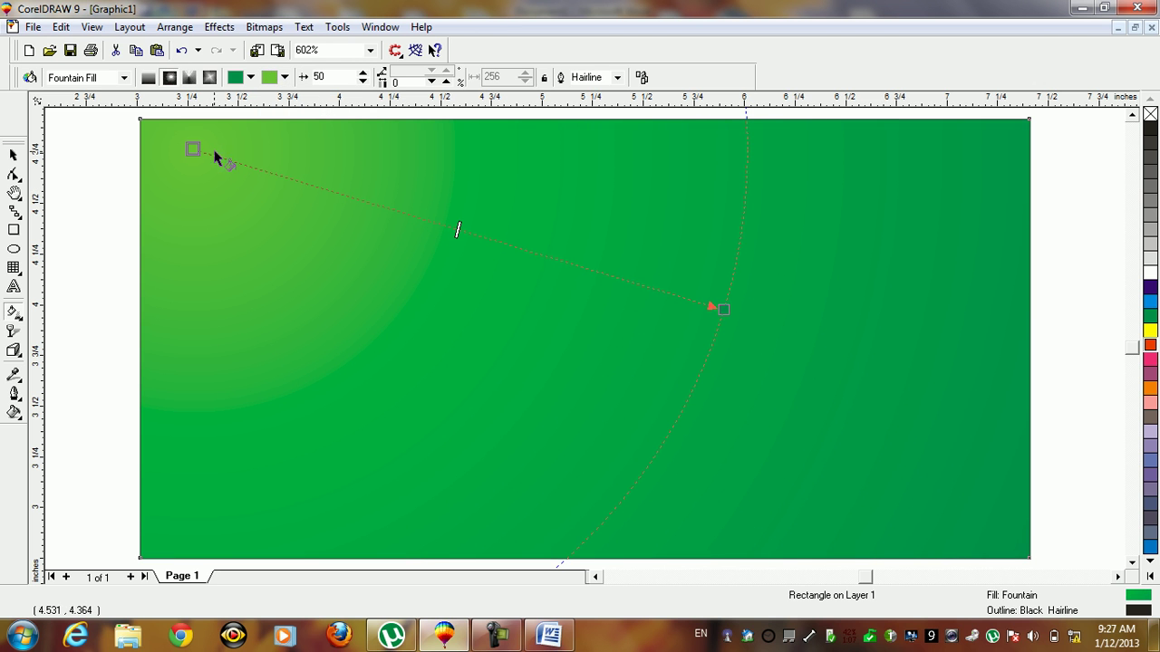
# Shift the radial fill slightly towards the rectangle's left edge and change its centre colour to light orange.
pyautogui.moveTo(715, 306)
pyautogui.mouseDown()
pyautogui.moveTo(570, 300)
pyautogui.moveTo(704, 314)
pyautogui.mouseUp()
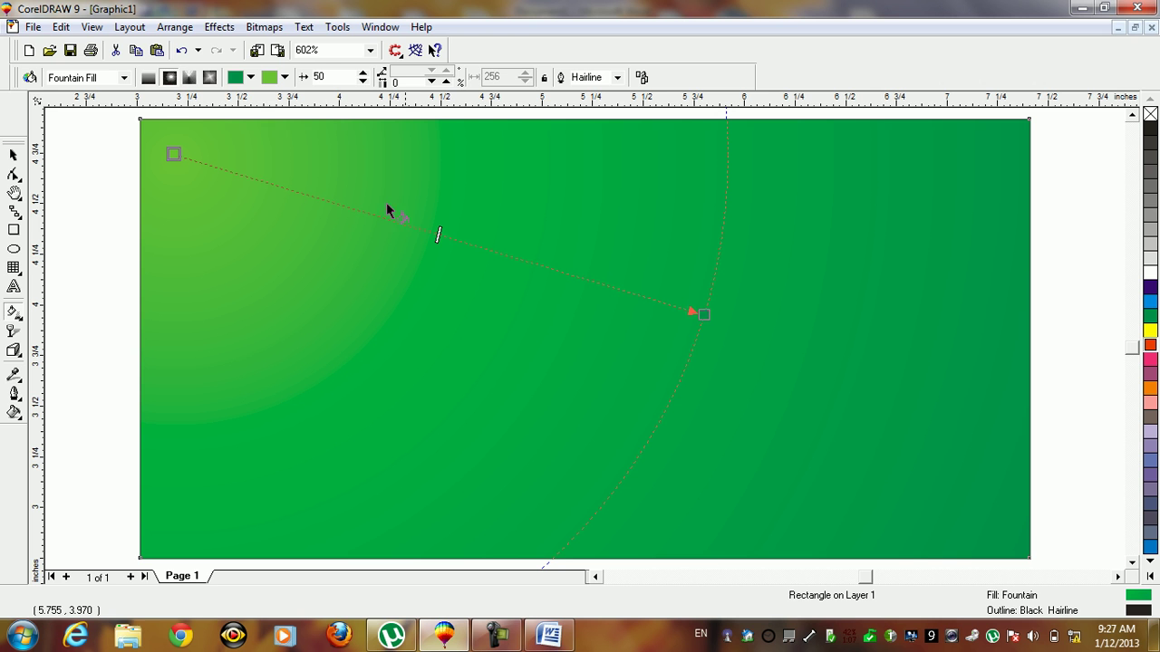
pyautogui.click(284, 77)
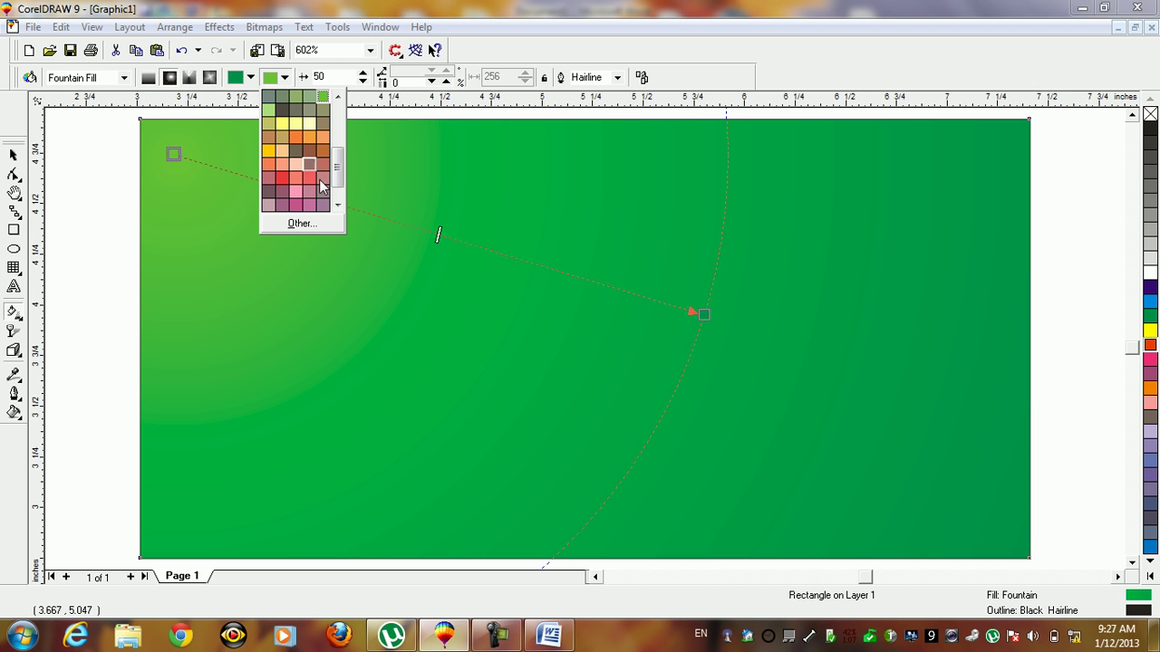
pyautogui.click(312, 133)
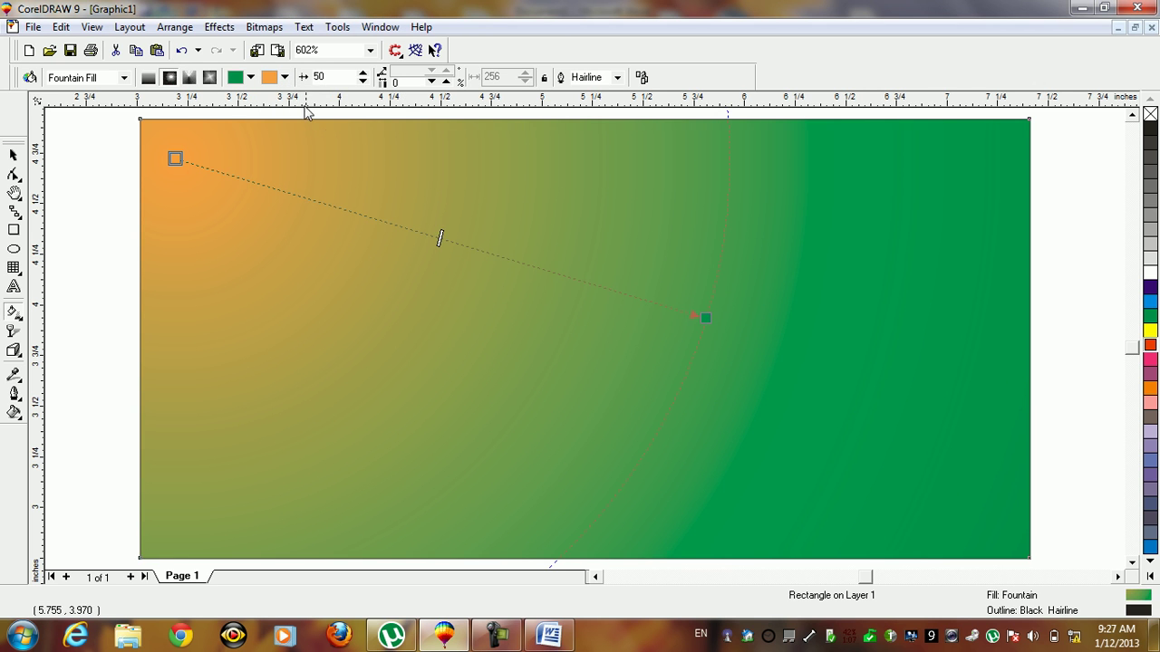
# Change the radial fill to a linear fountain fill running from green at the rectangle's upper edge to orange at its lower edge.
pyautogui.moveTo(182, 155); pyautogui.dragTo(526, 129)
pyautogui.click(149, 77)
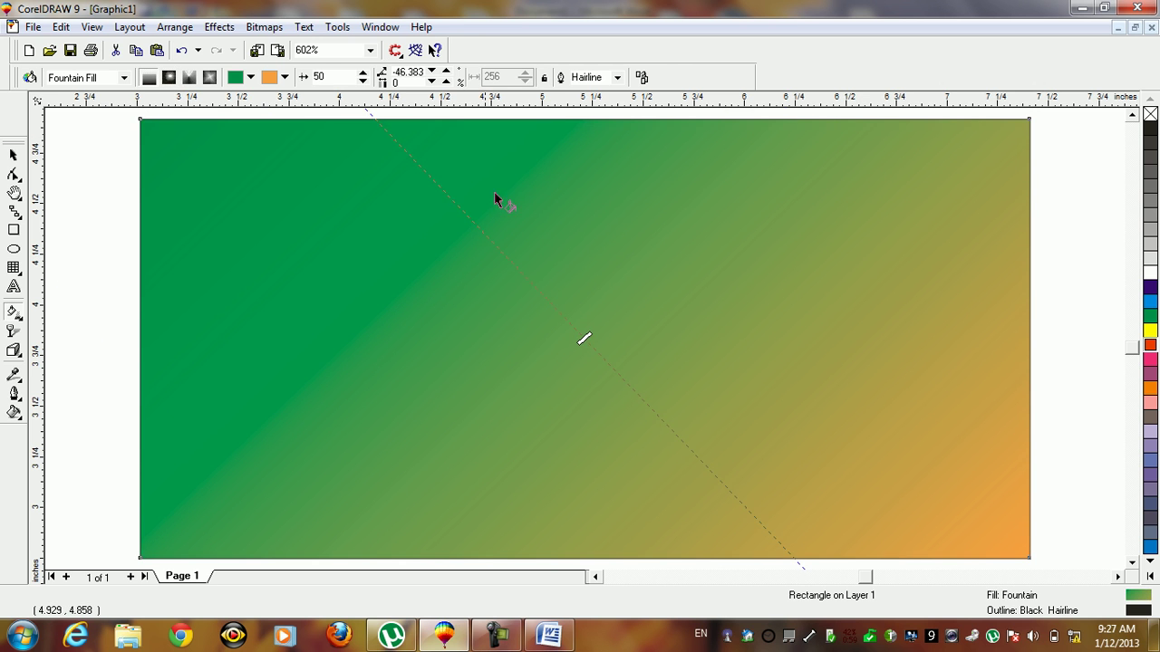
pyautogui.moveTo(524, 127); pyautogui.dragTo(498, 574)
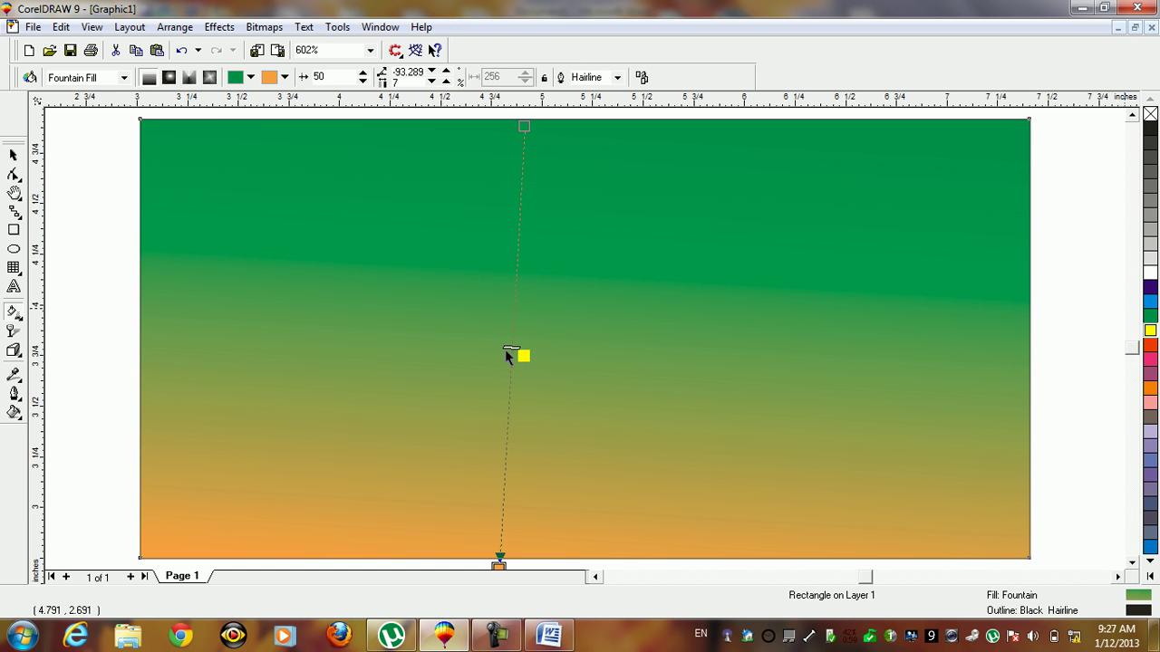
# Add yellow to the linear fill at position 99 near the rectangle's lower edge and realign the fill vertically across its height.
pyautogui.moveTo(511, 350)
pyautogui.mouseDown()
pyautogui.moveTo(505, 284)
pyautogui.moveTo(514, 275)
pyautogui.moveTo(510, 364)
pyautogui.mouseUp()
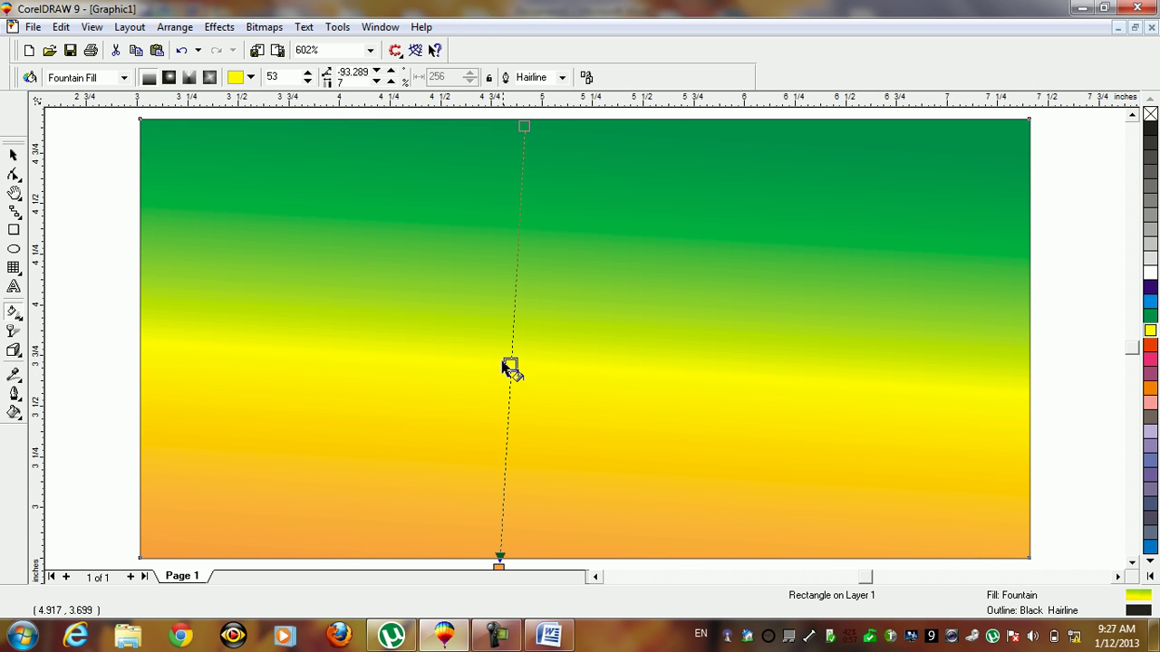
pyautogui.moveTo(511, 366); pyautogui.dragTo(593, 587)
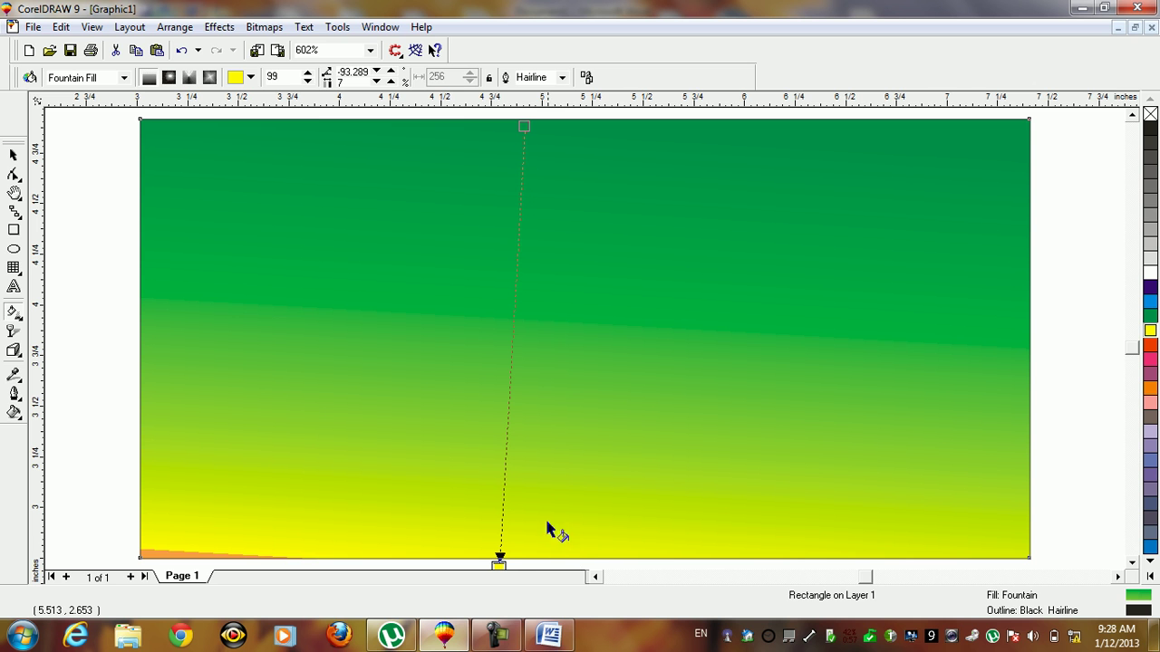
pyautogui.moveTo(499, 558); pyautogui.dragTo(461, 507)
pyautogui.moveTo(499, 558); pyautogui.dragTo(482, 524)
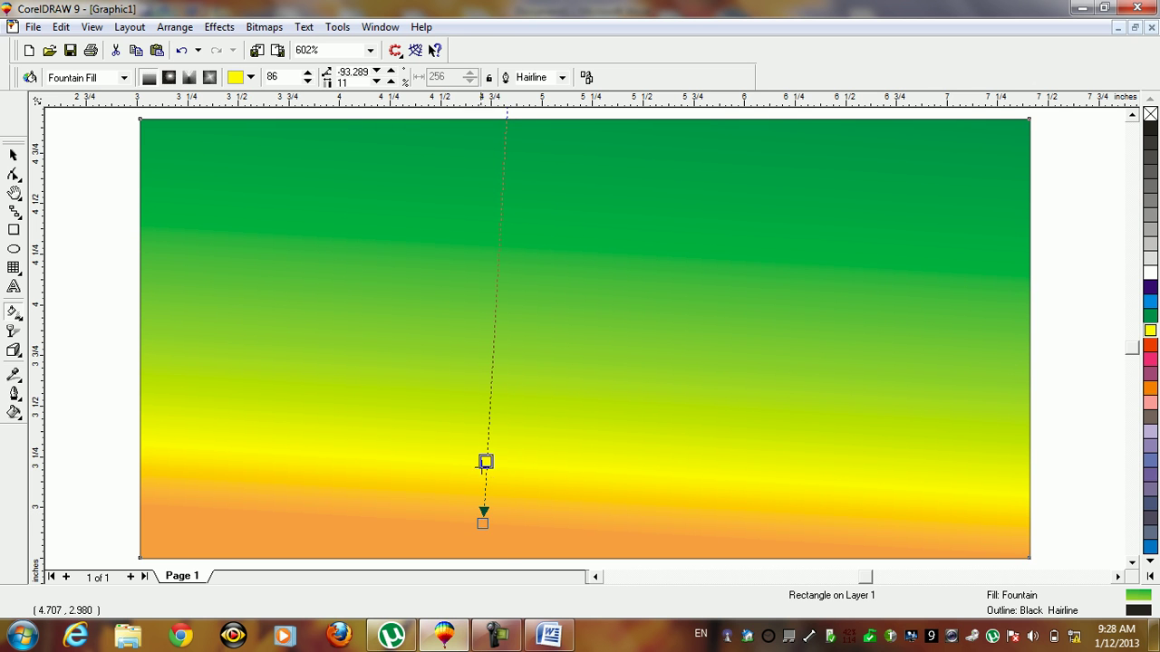
pyautogui.moveTo(485, 462); pyautogui.dragTo(501, 558)
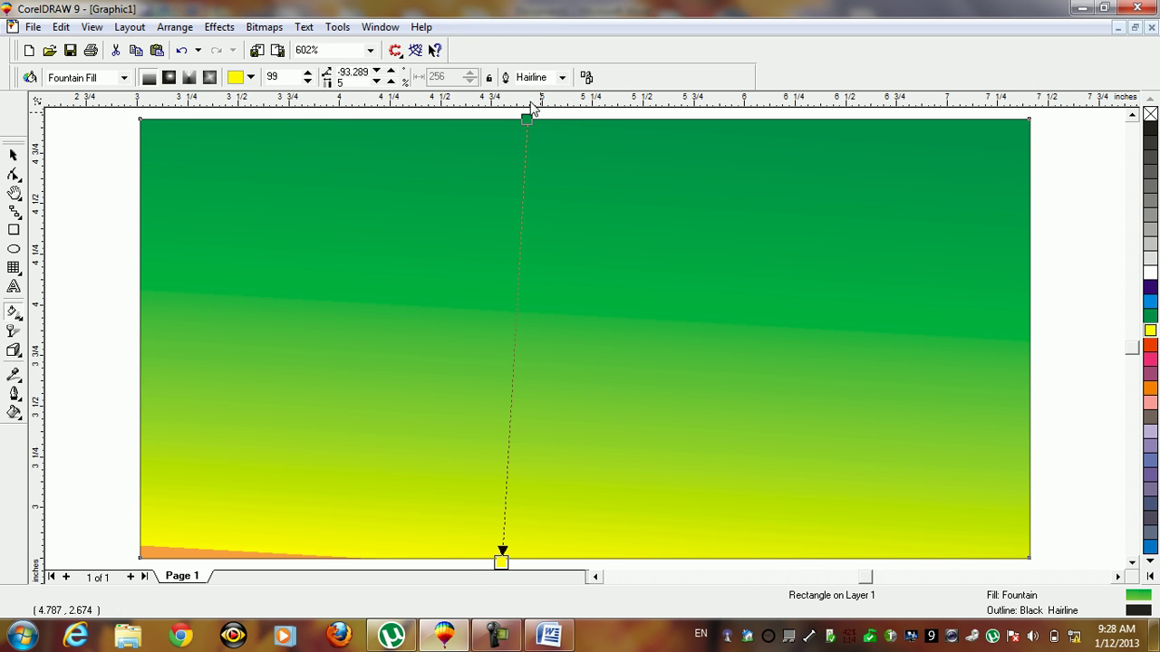
pyautogui.moveTo(527, 119); pyautogui.dragTo(499, 112)
pyautogui.press('space')
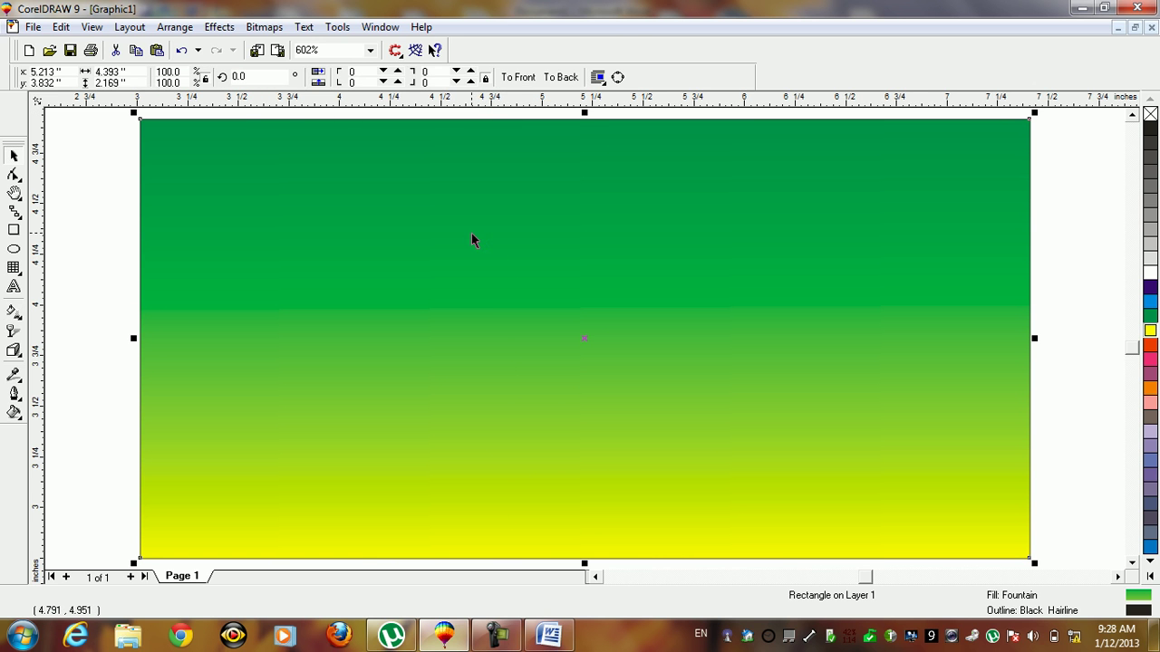
# Add the artistic text "Design.com" over the upper part of the rectangle.
pyautogui.click(15, 287)
pyautogui.click(362, 192)
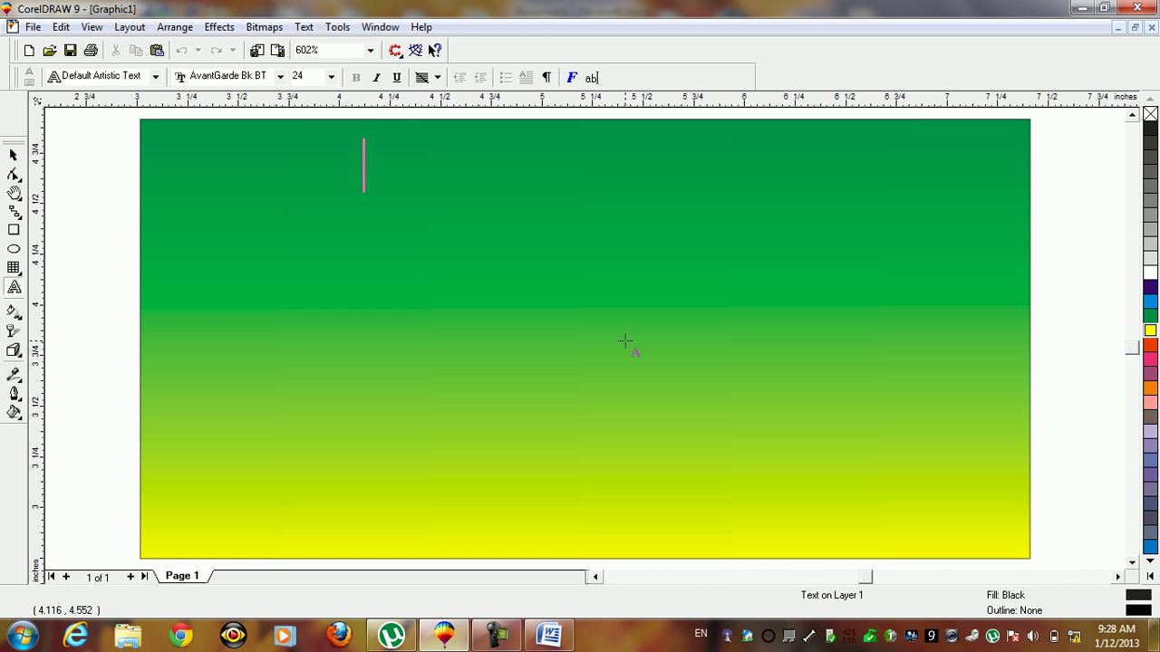
pyautogui.write('Des')
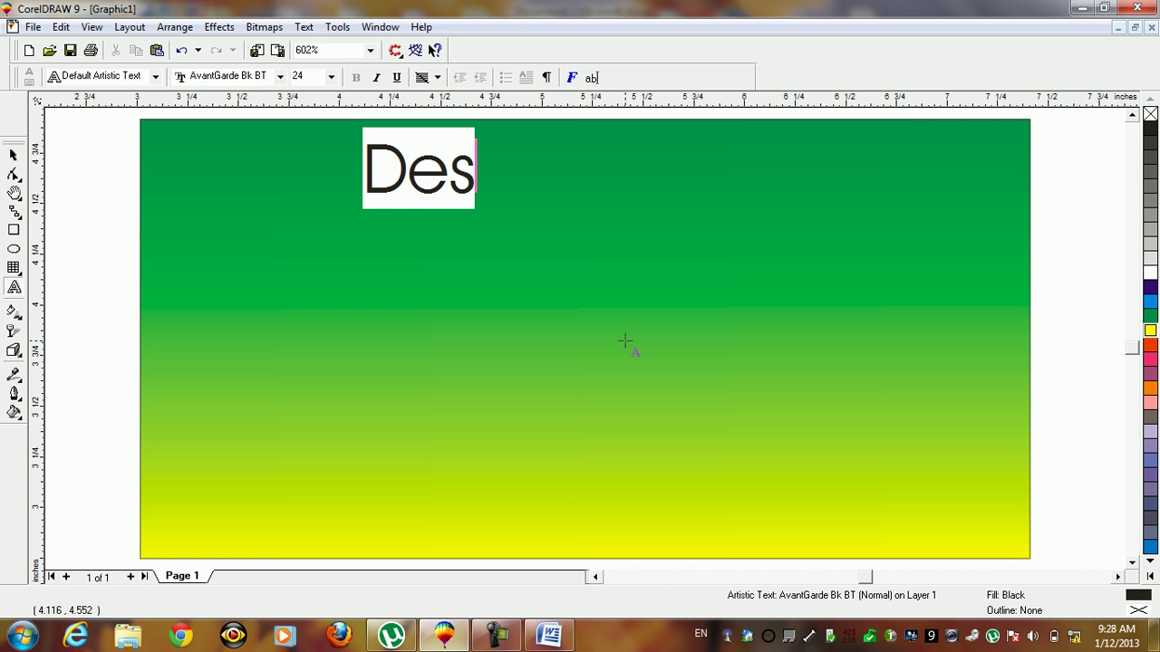
pyautogui.write('g')
pyautogui.press('BackSpace')
pyautogui.write('i')
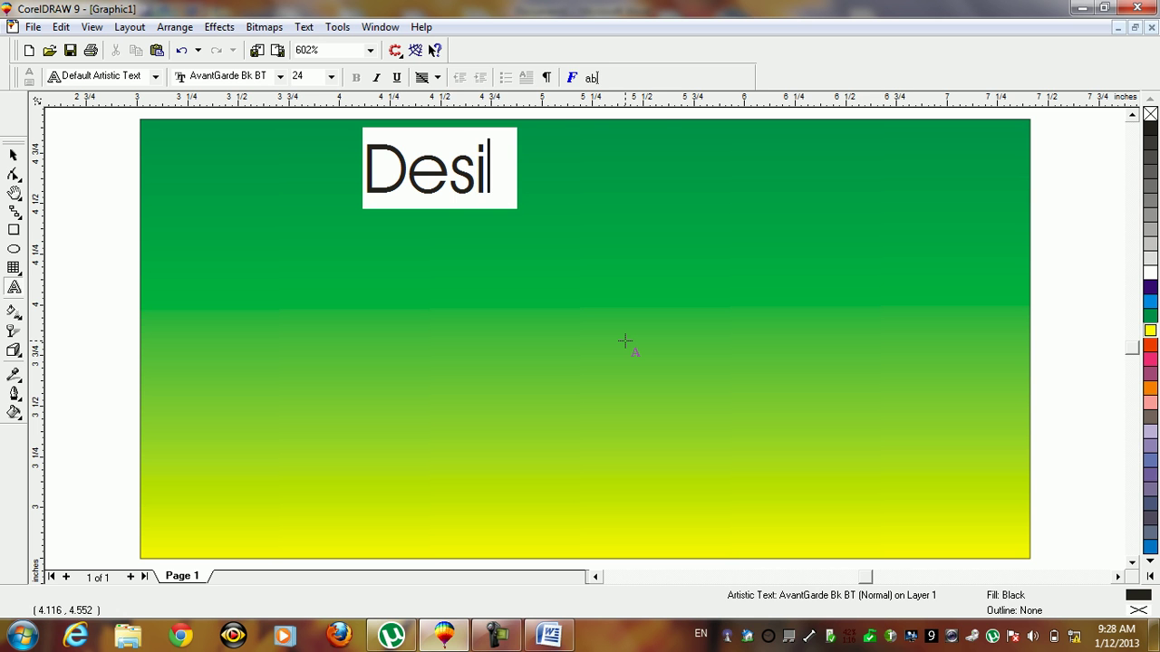
pyautogui.write('lgn.com')
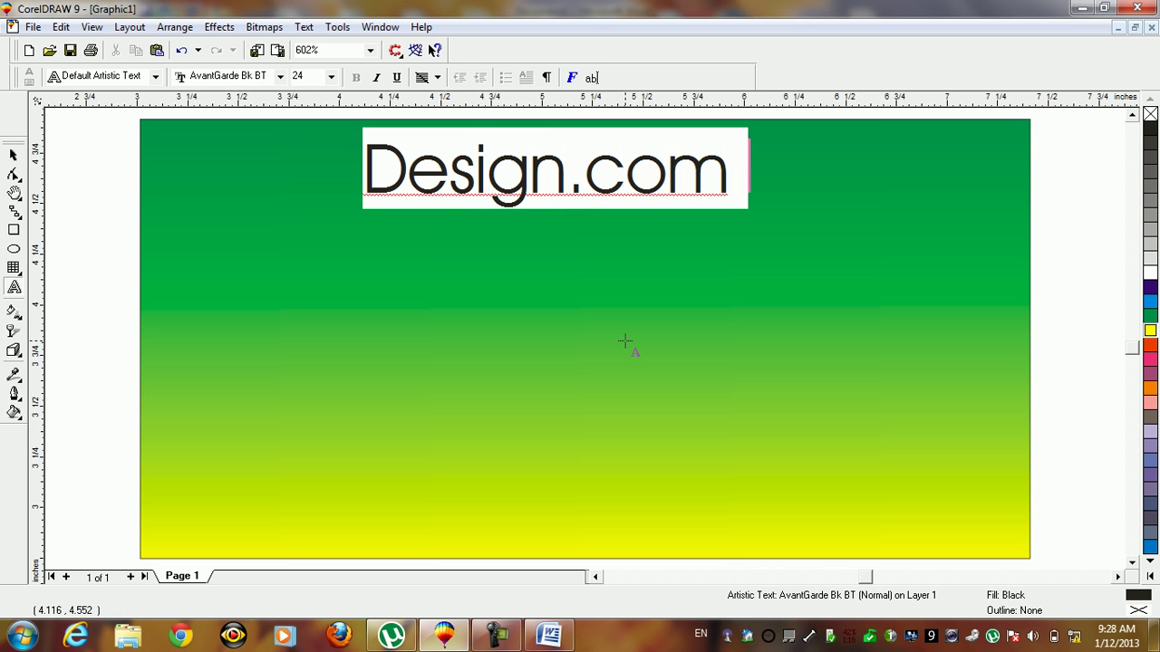
pyautogui.hotkey('ctrl', 'space')
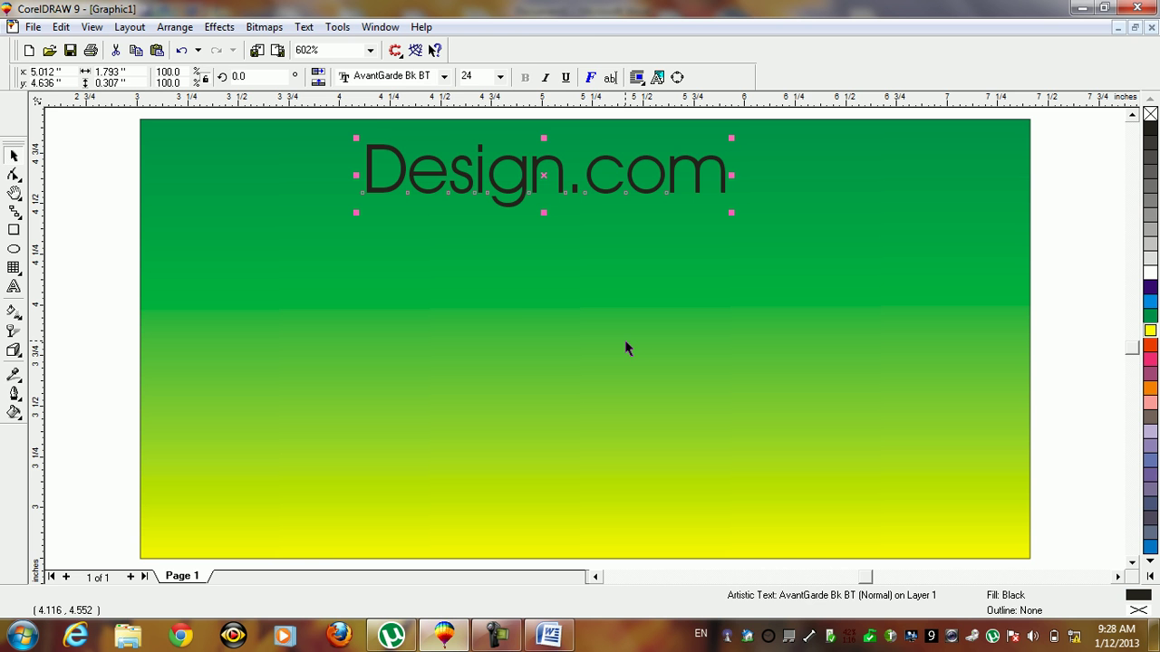
# Set the "Design.com" text in the Bauhaus Md BT font and fill it with red.
pyautogui.click(396, 77)
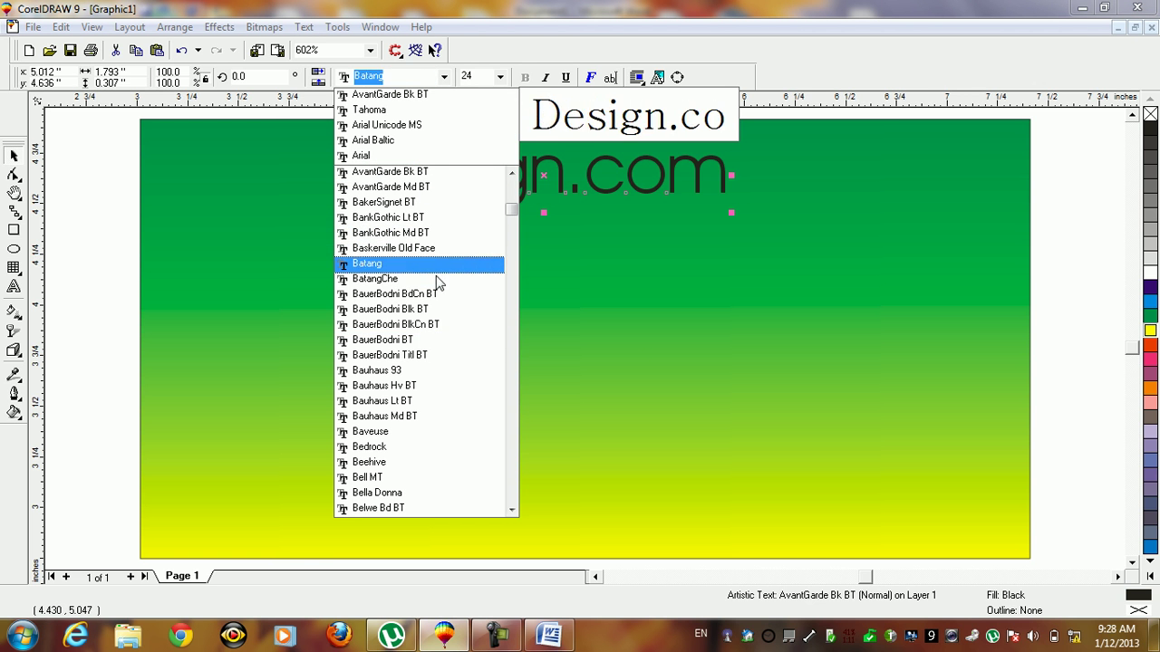
pyautogui.click(453, 418)
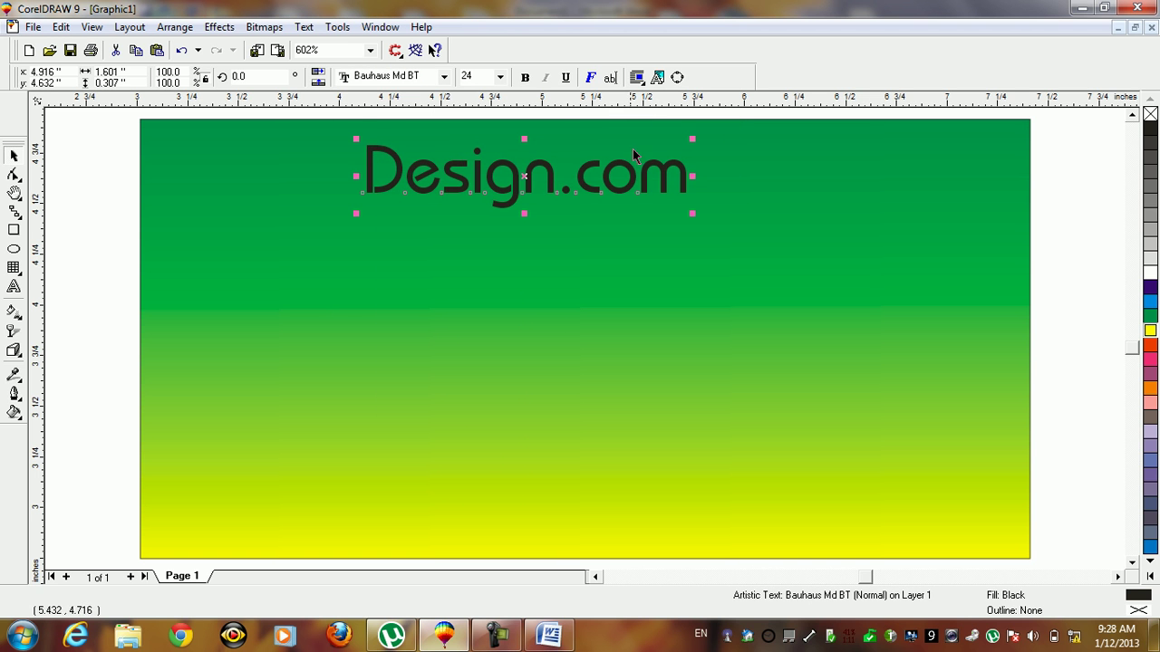
pyautogui.click(1149, 348)
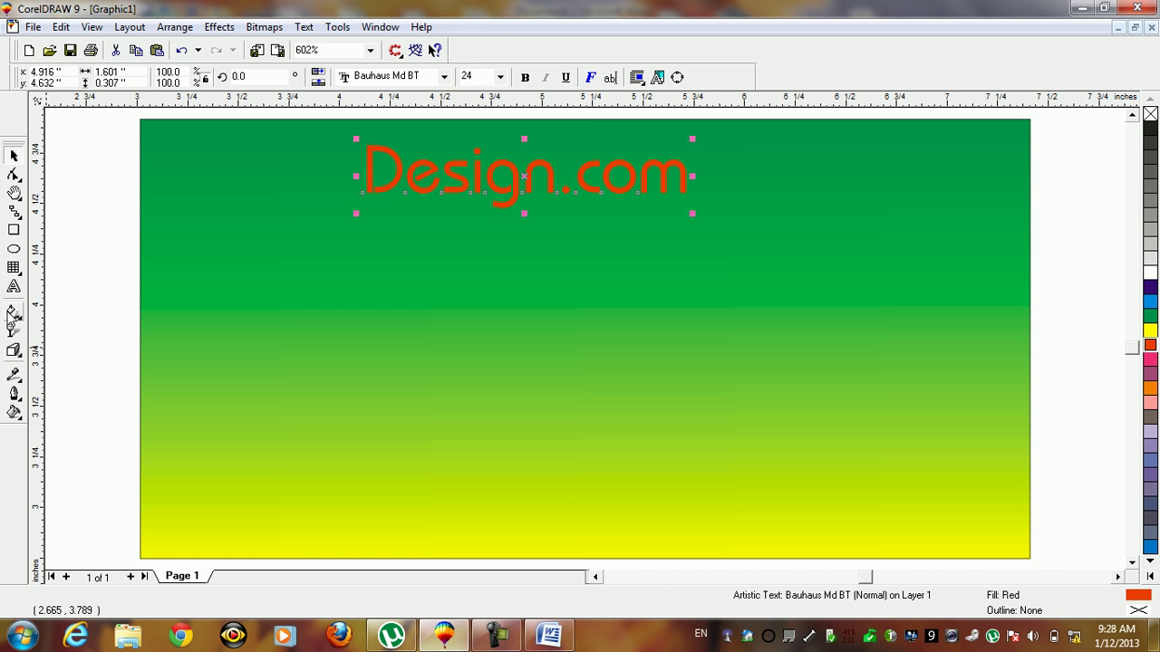
# Apply a vertical red-to-white linear fountain fill to the "Design.com" text with its midpoint at 37.
pyautogui.click(11, 315)
pyautogui.click(49, 322)
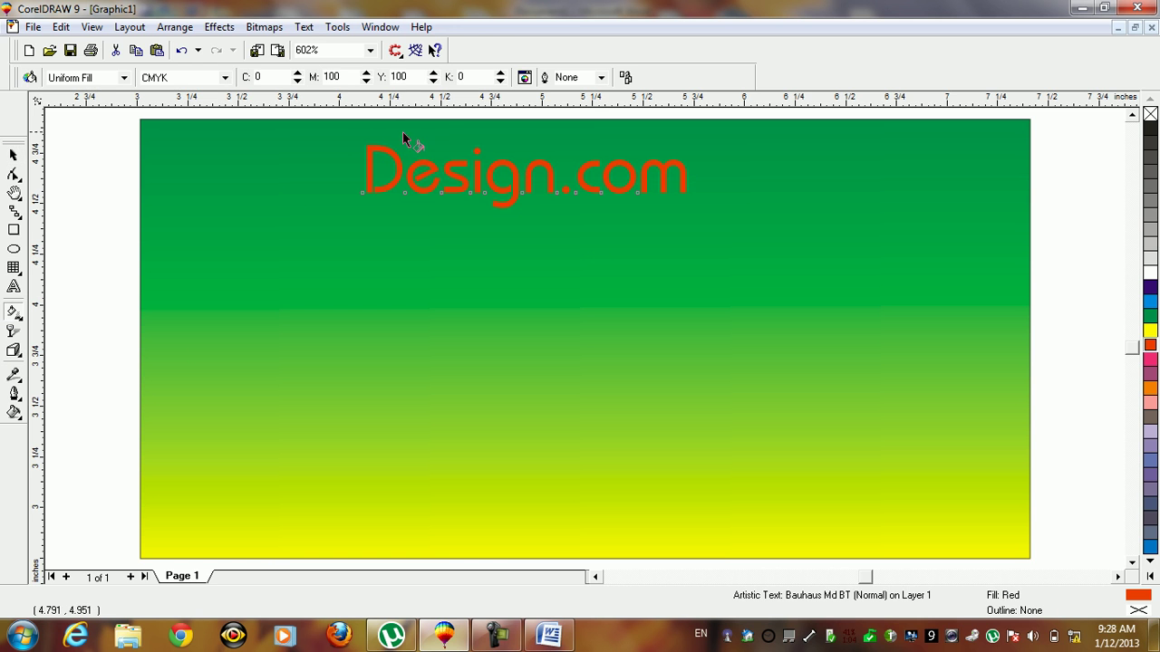
pyautogui.moveTo(357, 167); pyautogui.dragTo(703, 167)
pyautogui.moveTo(502, 167); pyautogui.dragTo(487, 168)
pyautogui.moveTo(512, 122); pyautogui.dragTo(521, 221)
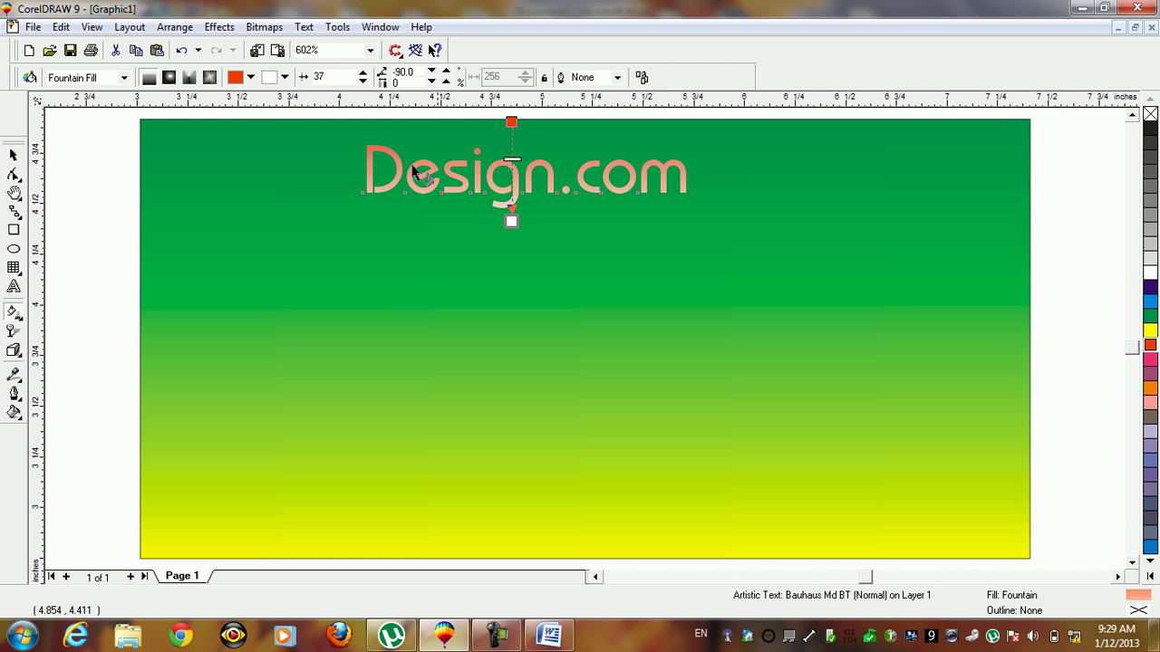
pyautogui.press('space')
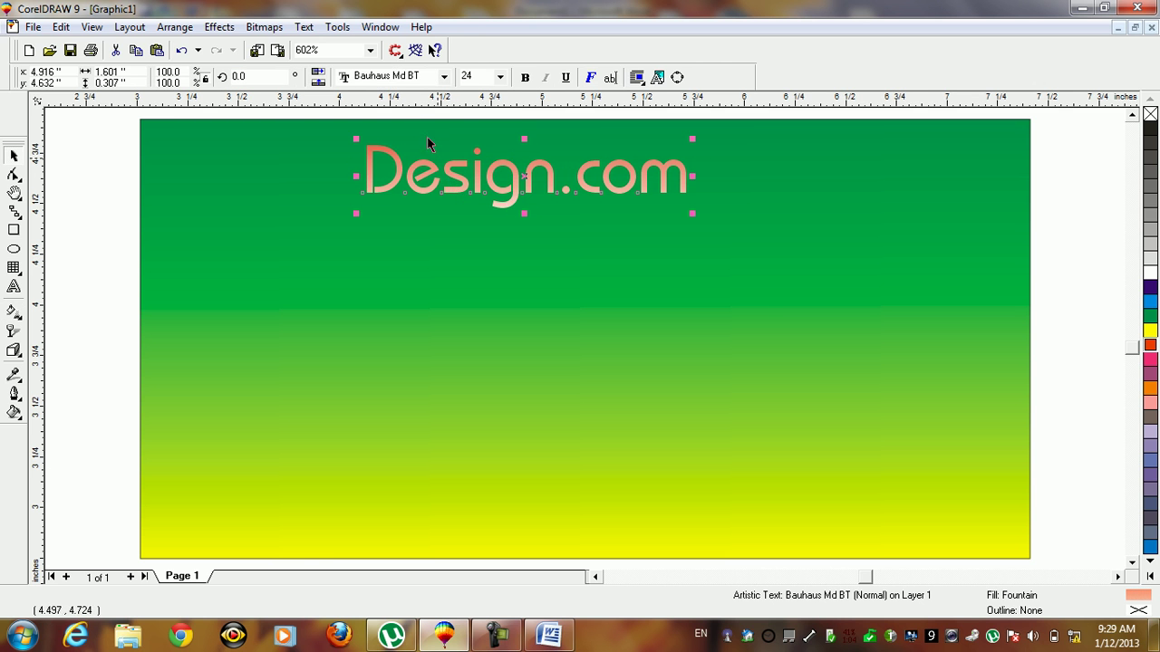
# Change the "Design.com" text to the Arial font in bold.
pyautogui.click(400, 78)
pyautogui.write('a')
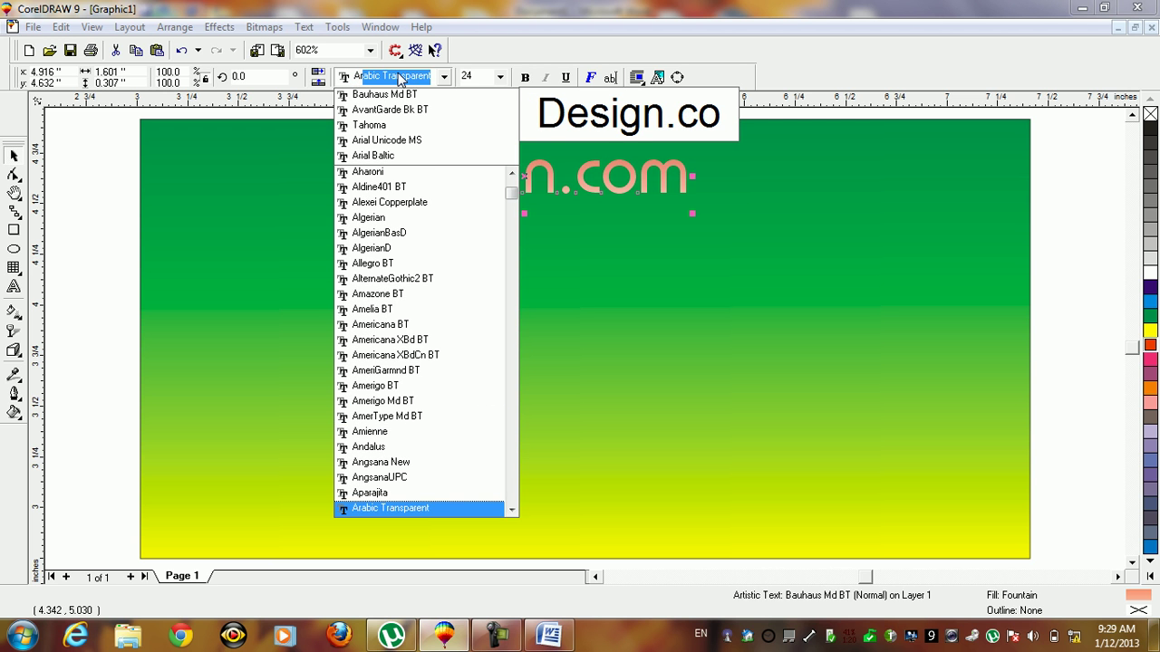
pyautogui.write('rial')
pyautogui.press('Return')
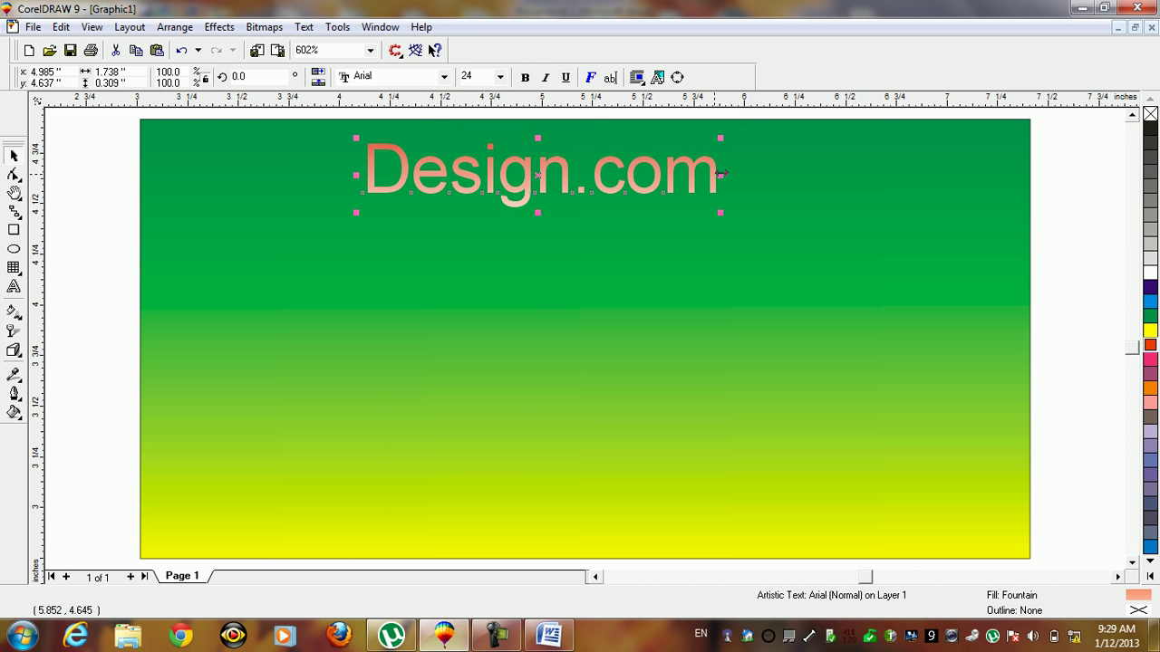
pyautogui.click(525, 78)
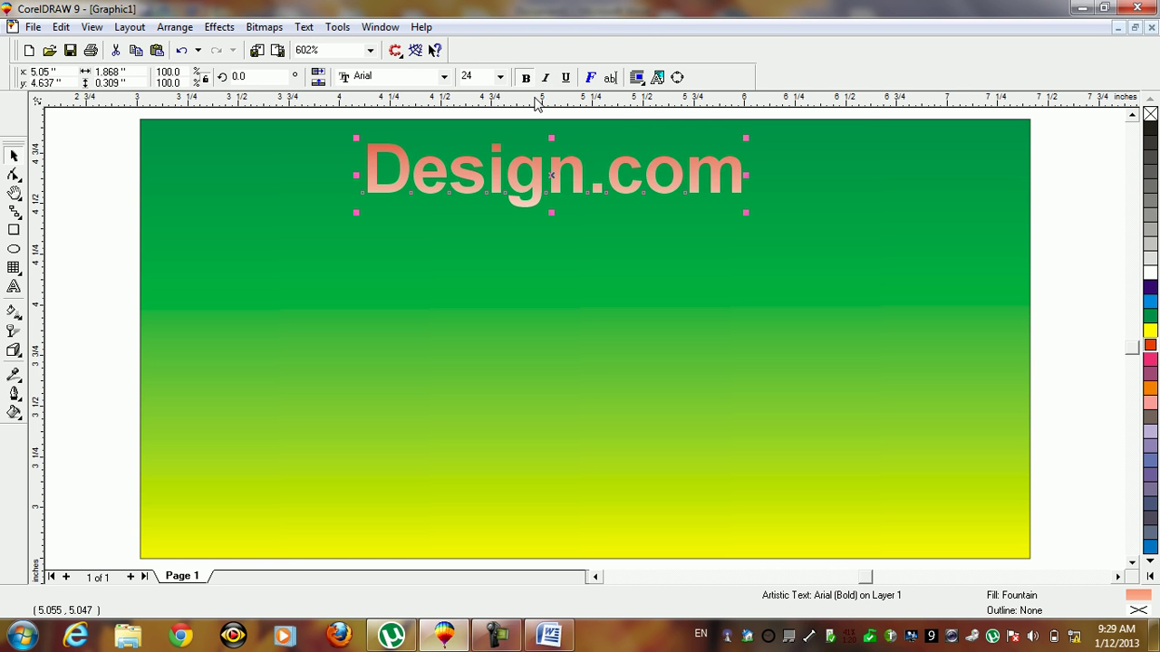
# Shorten the text's fountain fill so it fades from red at mid-letter height to white just below the baseline.
pyautogui.hotkey('shift', 'F2')
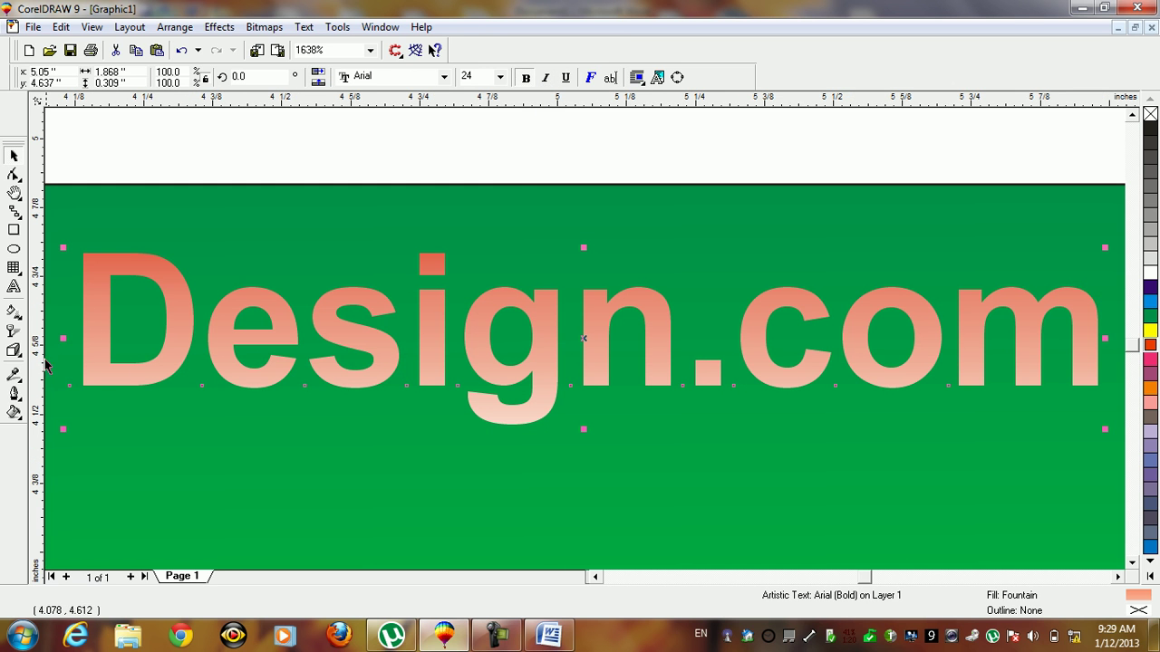
pyautogui.click(14, 311)
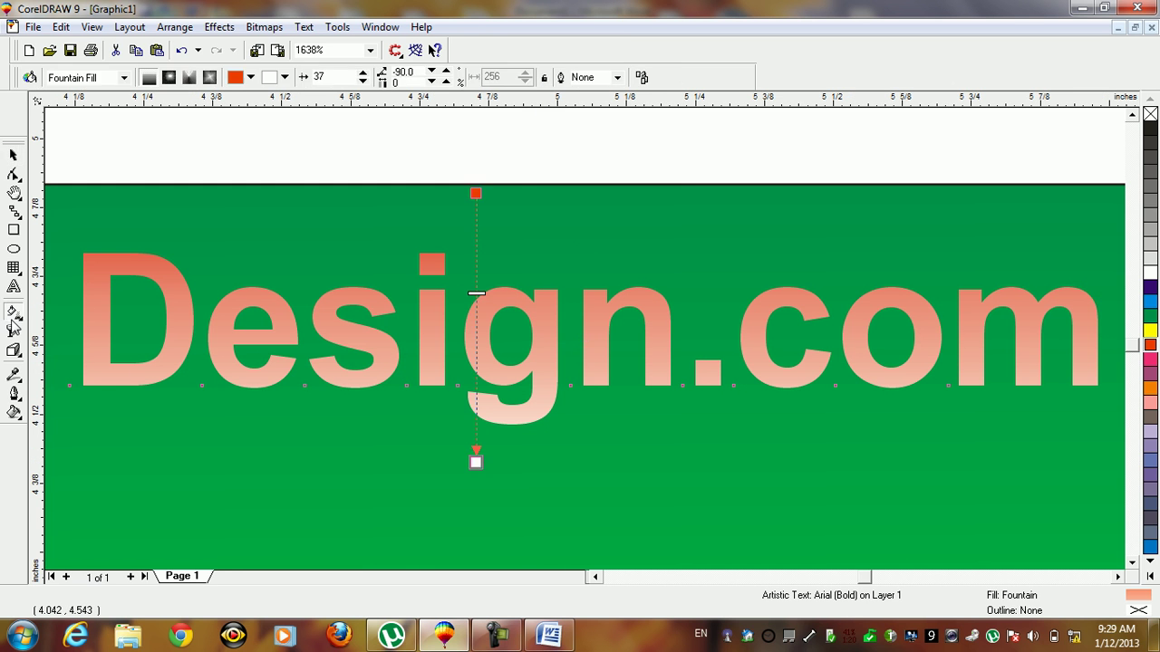
pyautogui.moveTo(476, 193); pyautogui.dragTo(482, 345)
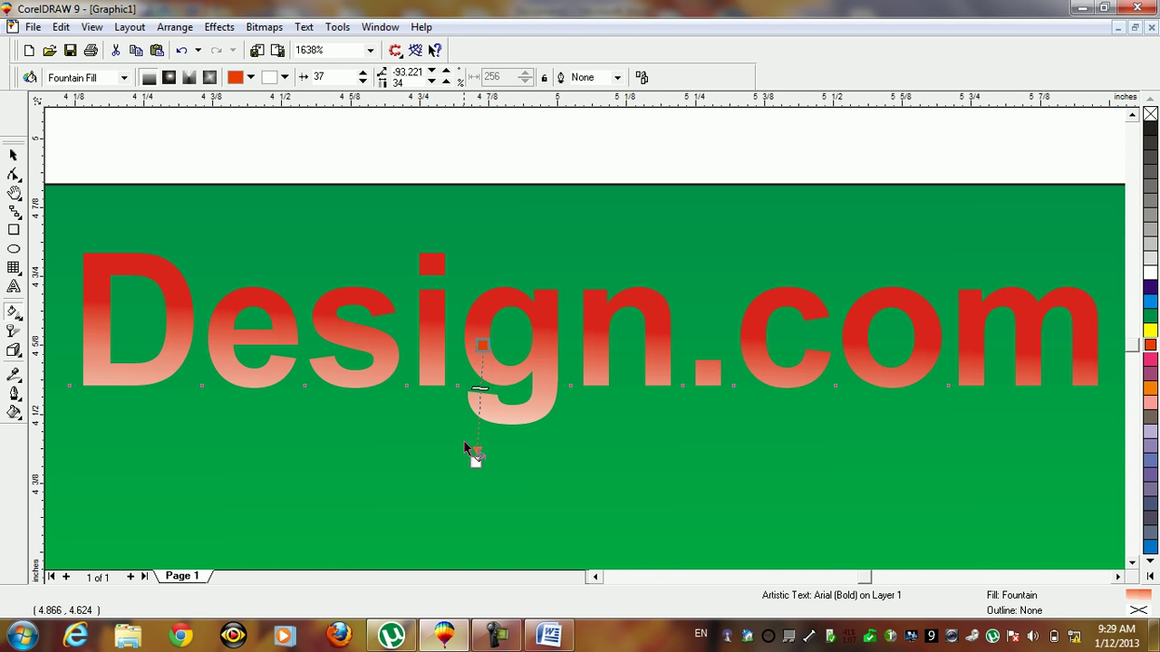
pyautogui.moveTo(476, 462); pyautogui.dragTo(479, 419)
pyautogui.moveTo(480, 342); pyautogui.dragTo(473, 346)
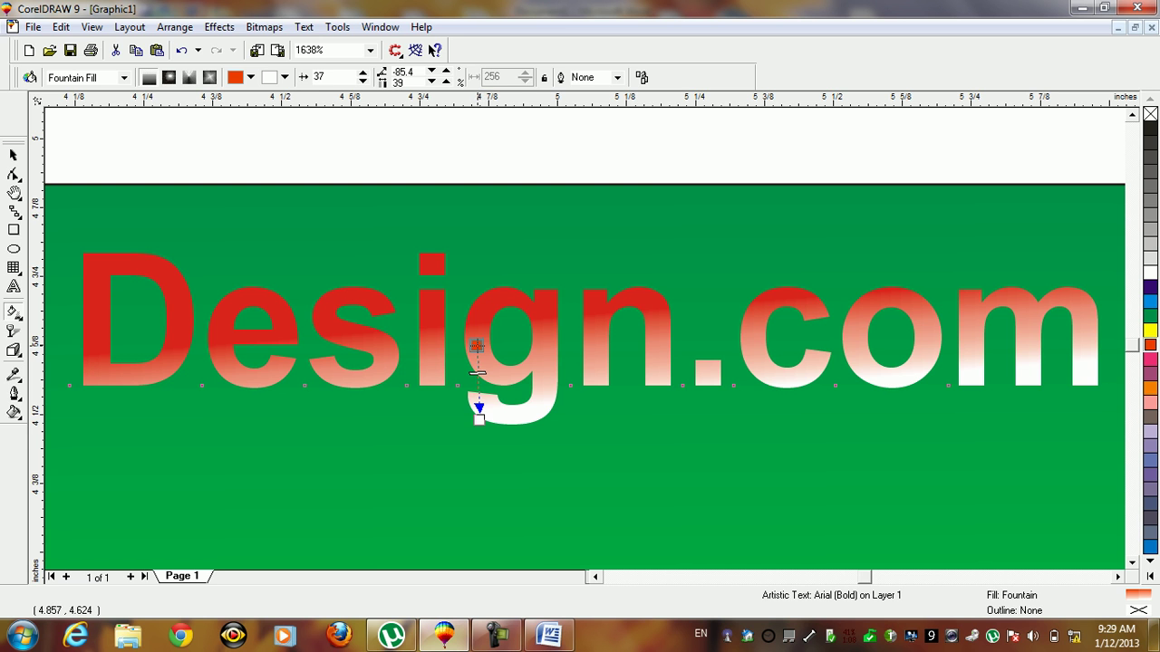
pyautogui.moveTo(474, 345); pyautogui.dragTo(482, 344)
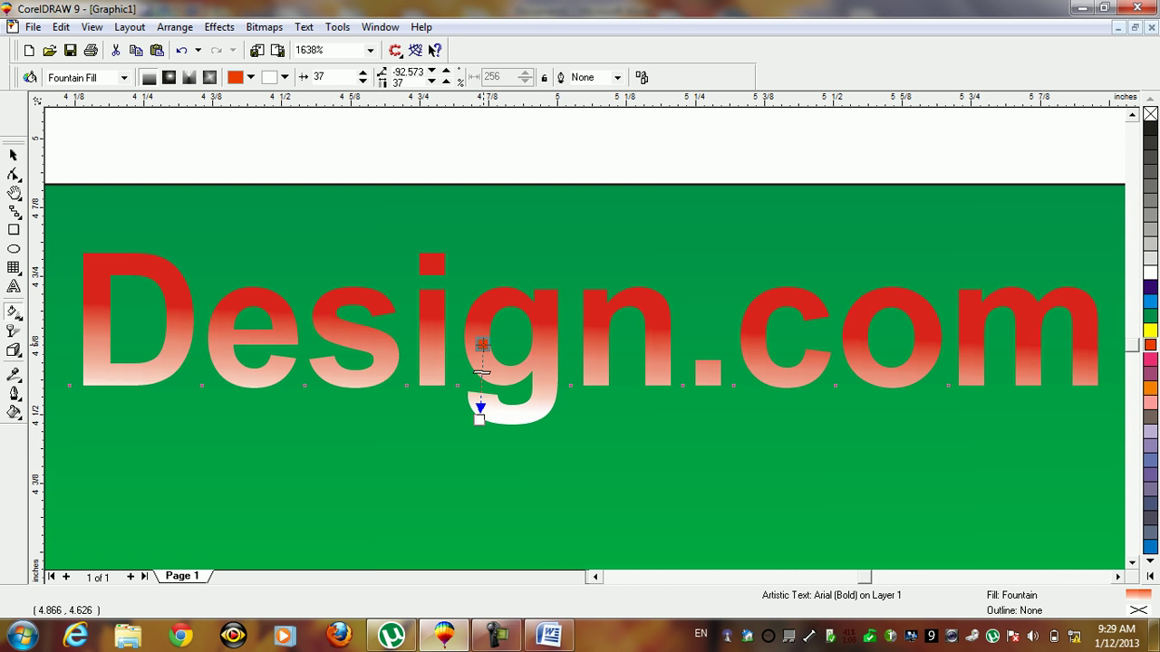
pyautogui.press('space')
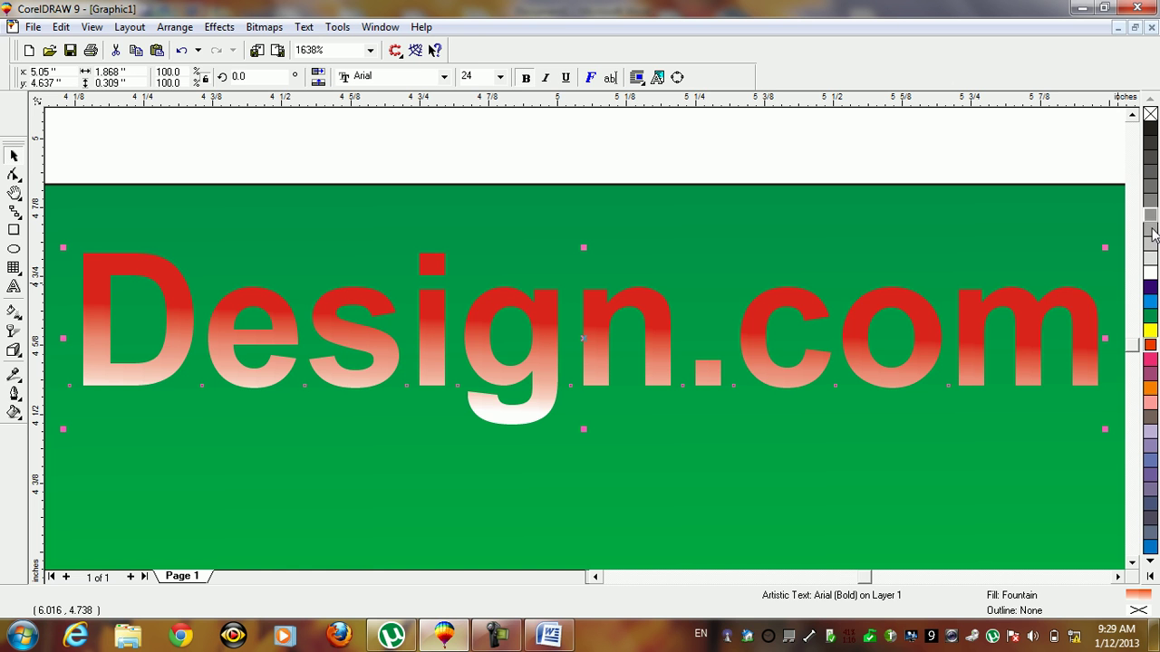
# Try yellow and red outlines on the "Design.com" text and settle on a white outline.
pyautogui.rightClick(1150, 273)
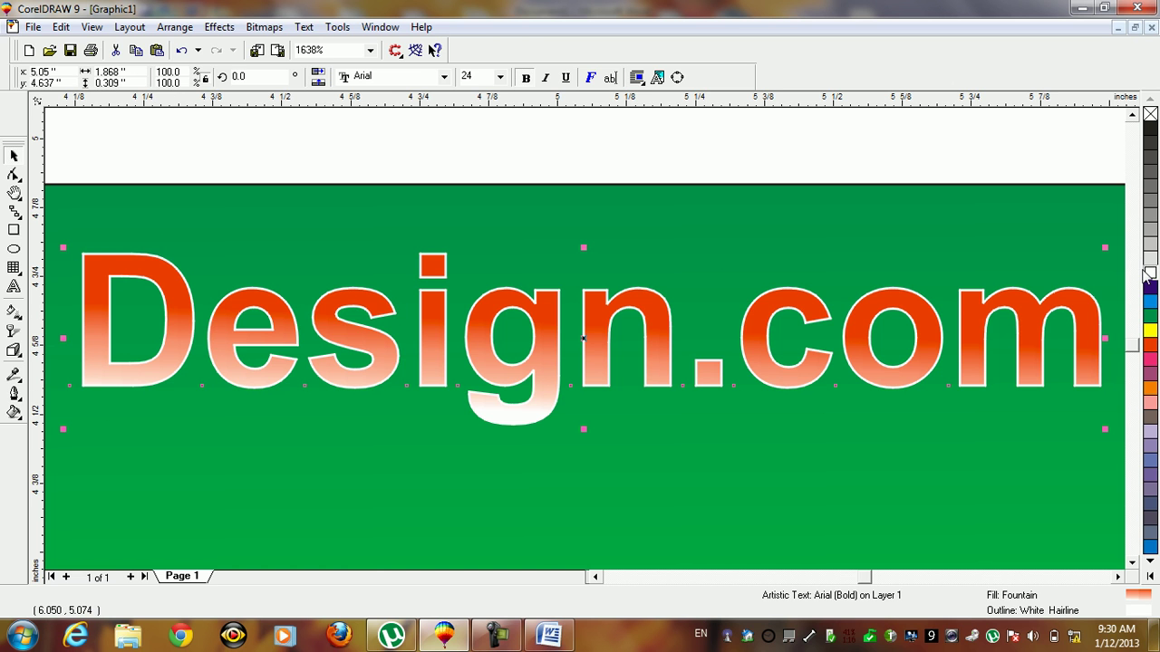
pyautogui.rightClick(1151, 334)
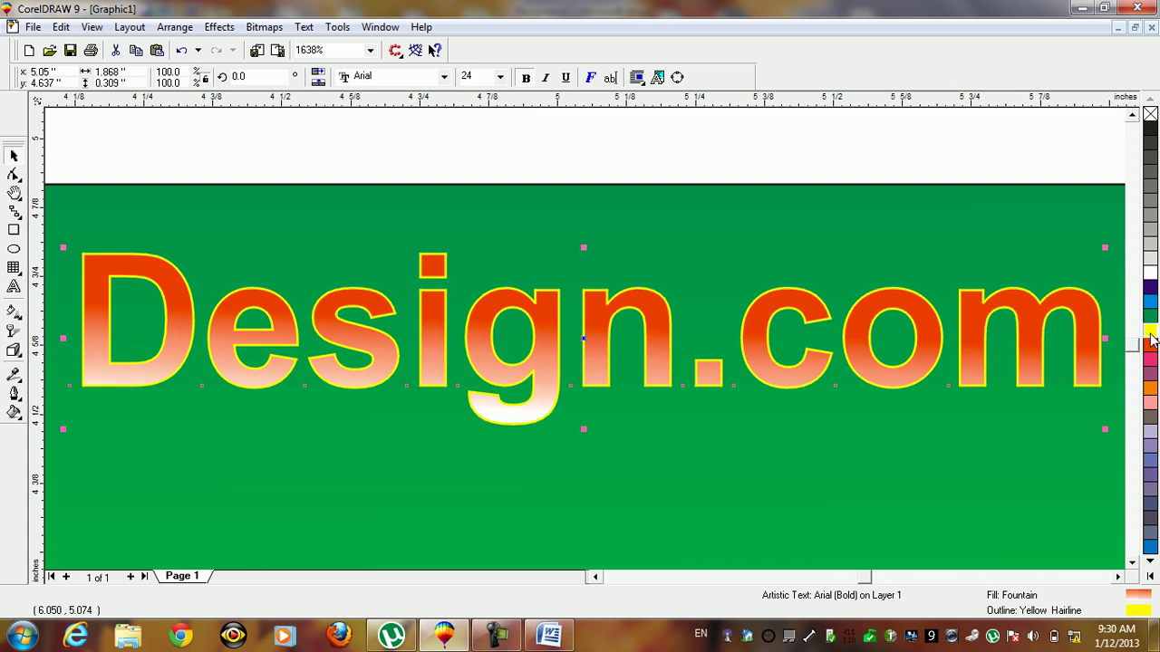
pyautogui.rightClick(1148, 344)
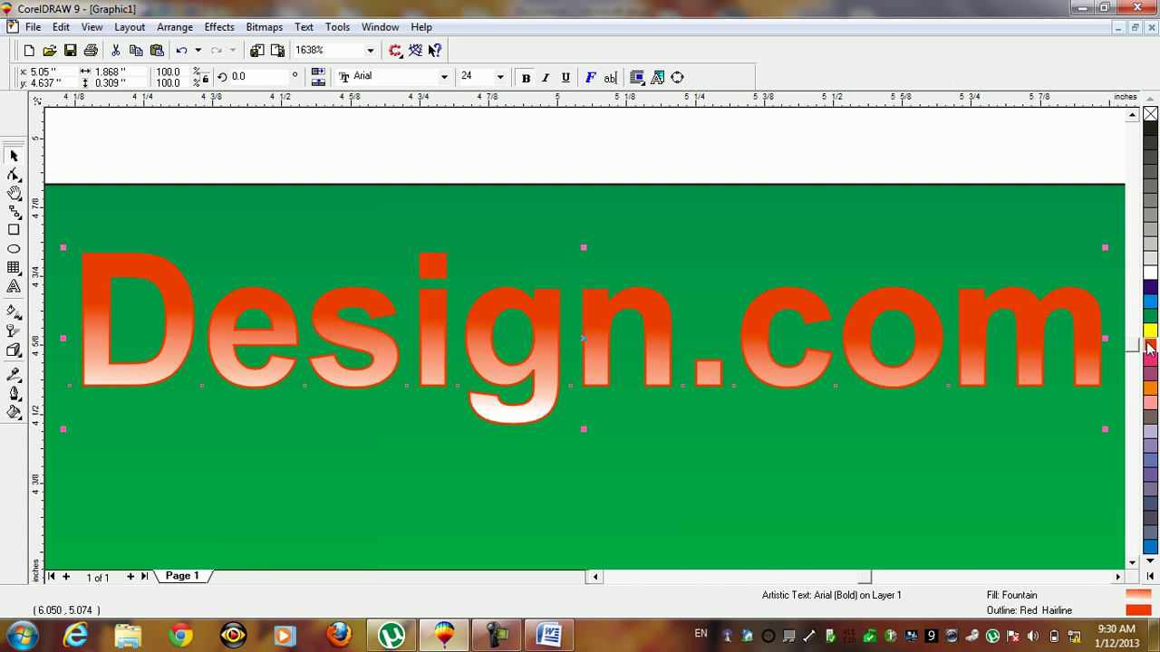
pyautogui.rightClick(1150, 331)
pyautogui.rightClick(1152, 274)
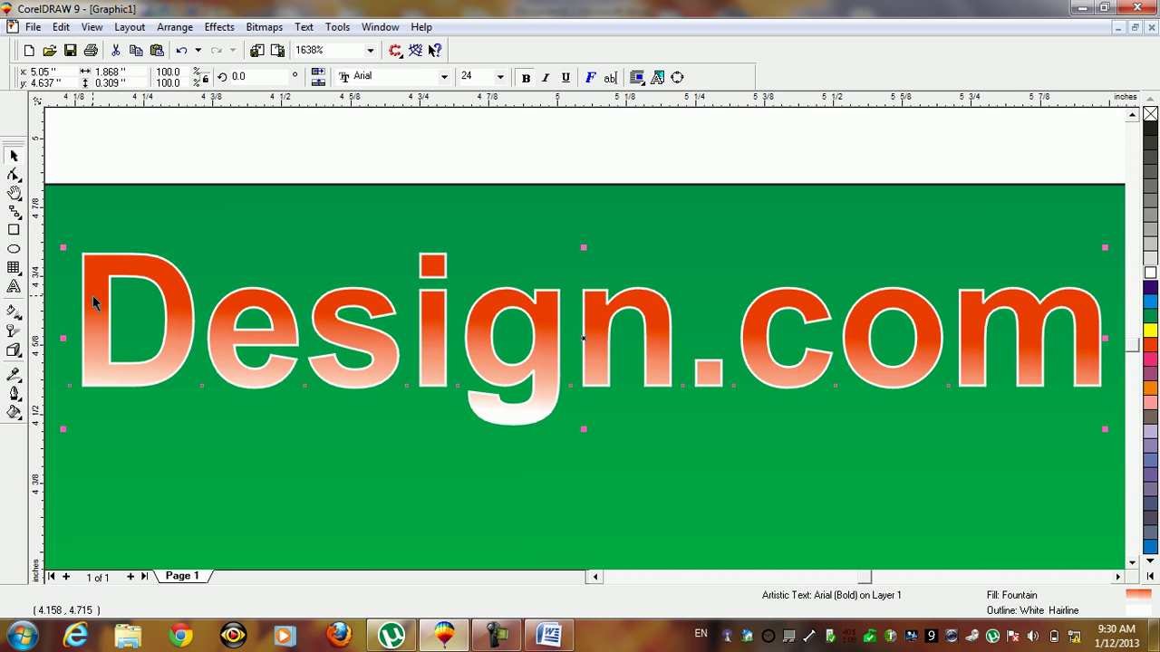
# Select the gradient rectangle behind the text and view it whole.
pyautogui.click(210, 486)
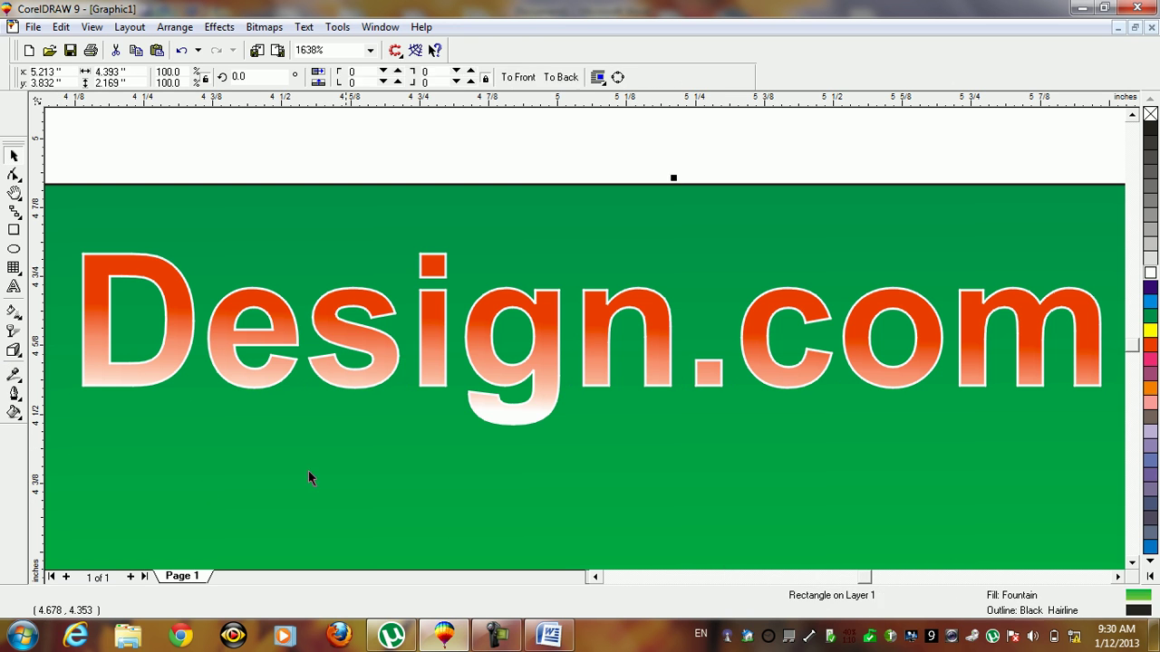
pyautogui.click(18, 319)
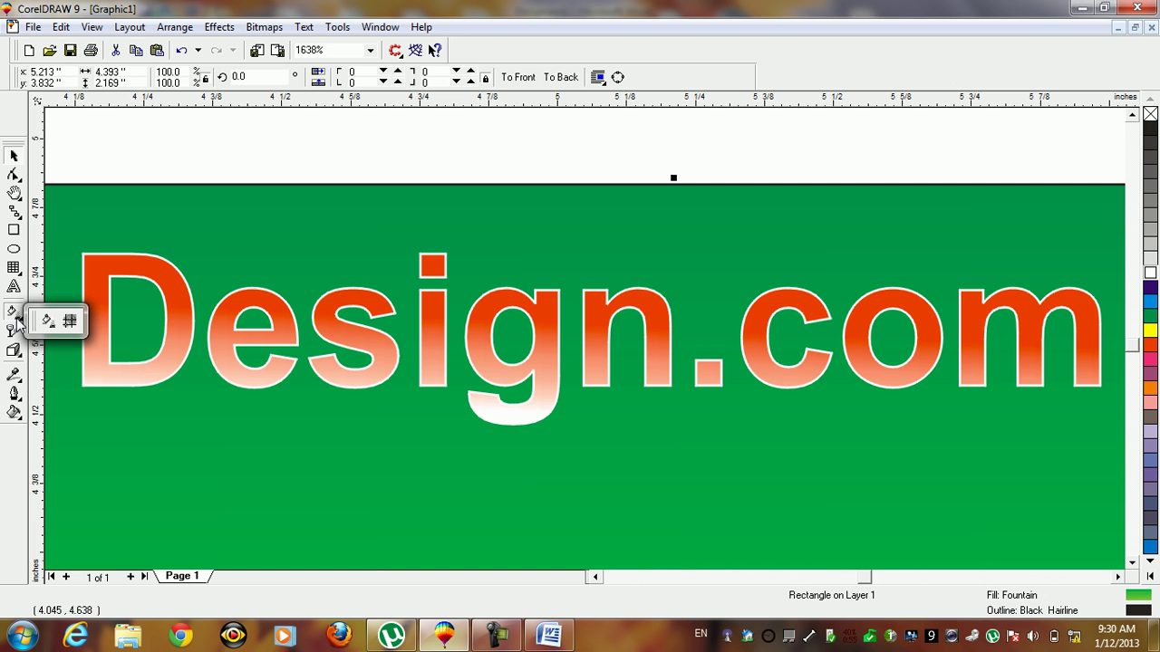
pyautogui.click(70, 331)
pyautogui.press('F3')
pyautogui.press('F3')
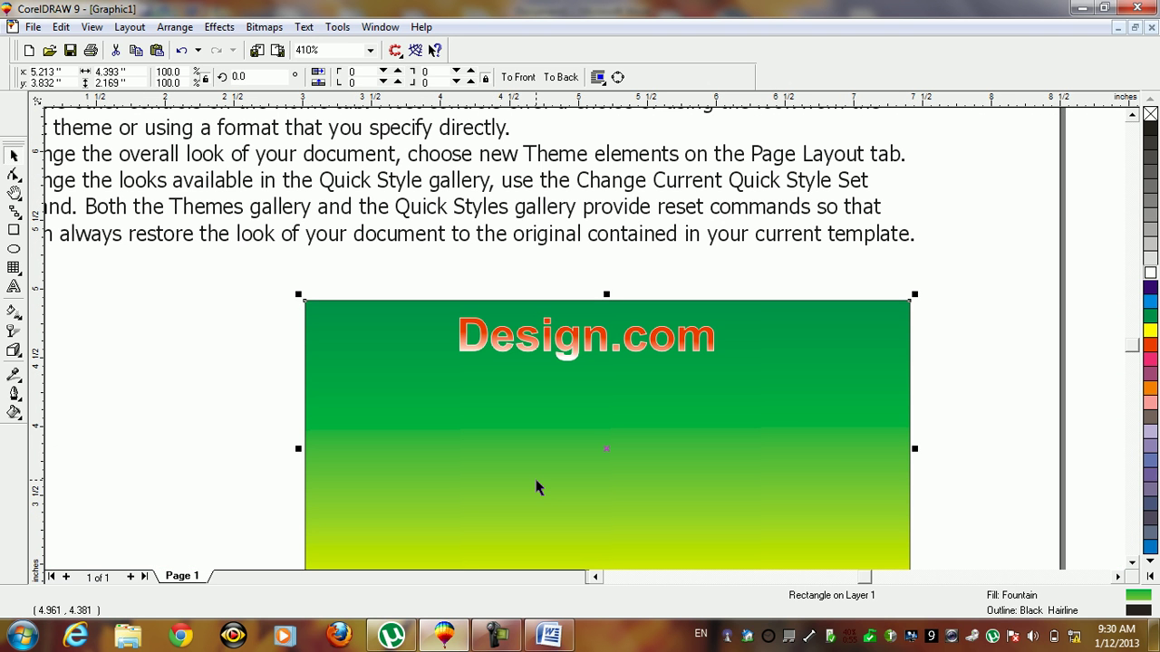
pyautogui.hotkey('shift', 'F2')
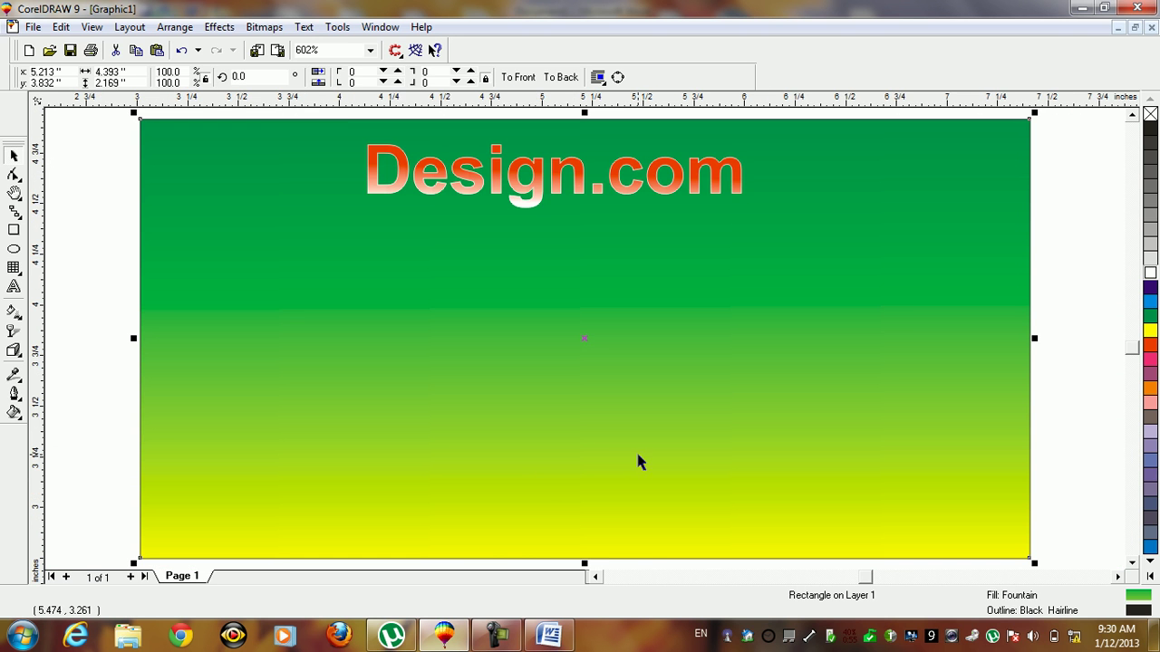
# Place a duplicate of the green-to-yellow gradient rectangle just below the original, centred at about x 5.19", y 1.55".
pyautogui.press('F3')
pyautogui.moveTo(302, 205); pyautogui.dragTo(829, 329)
pyautogui.moveTo(438, 365); pyautogui.dragTo(82, 332)
pyautogui.rightClick(83, 332)
pyautogui.moveTo(181, 324); pyautogui.dragTo(534, 566)
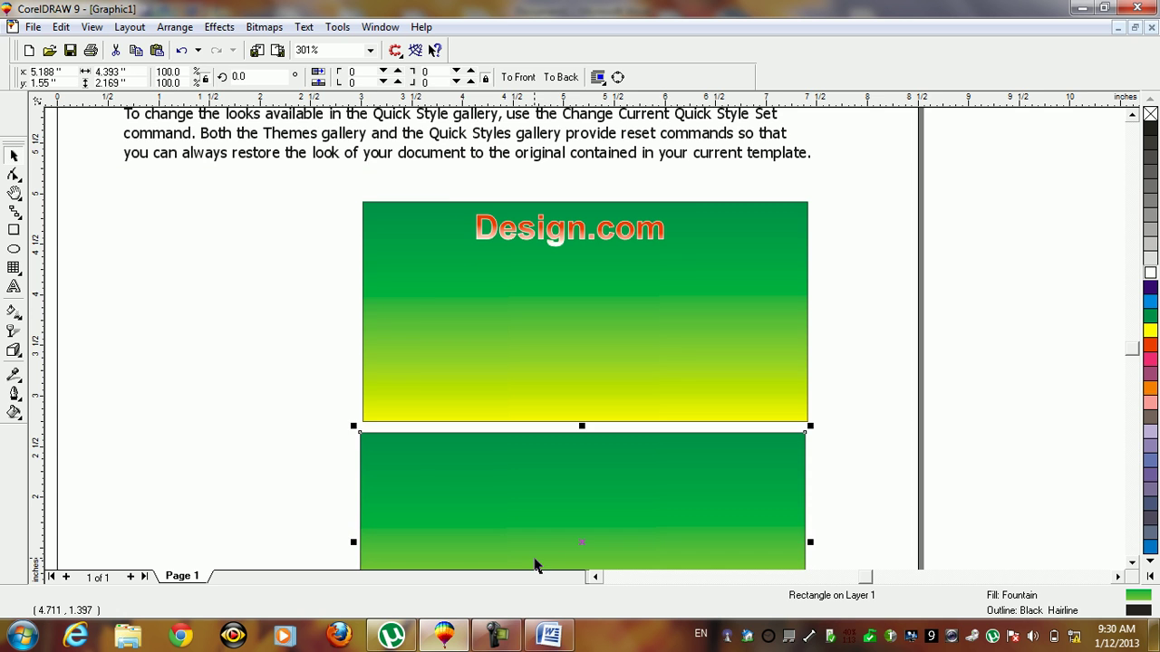
pyautogui.hotkey('shift', 'F2')
pyautogui.press('F3')
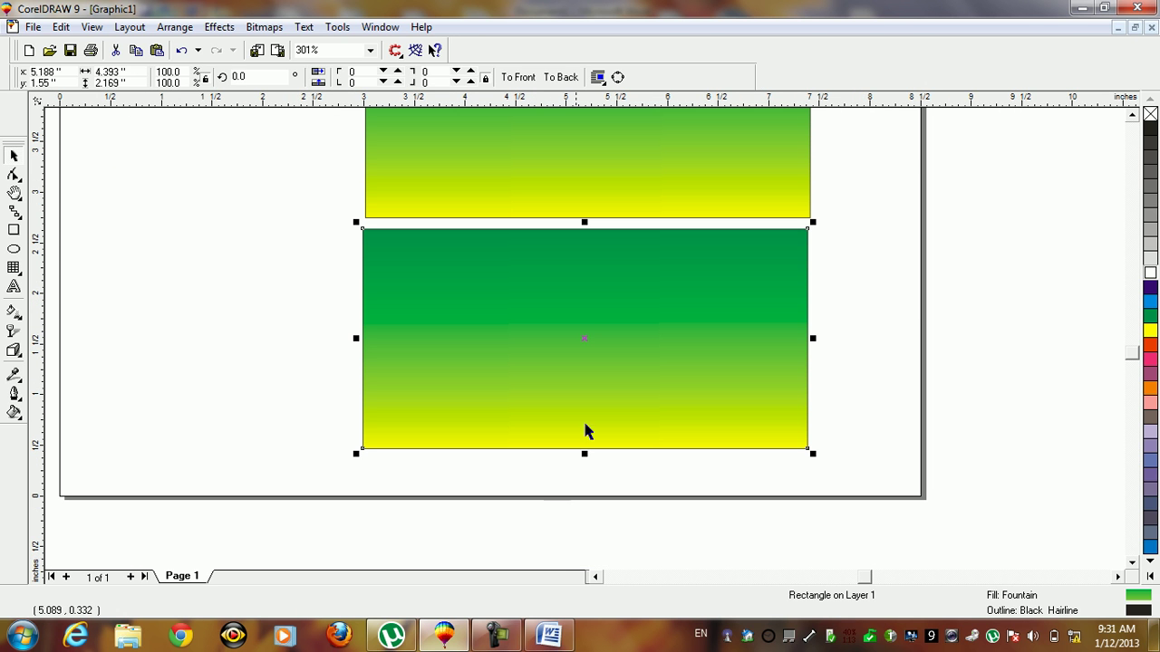
# Apply an interactive mesh fill to the duplicate rectangle and colour its upper-left inner node blue.
pyautogui.click(9, 315)
pyautogui.click(71, 321)
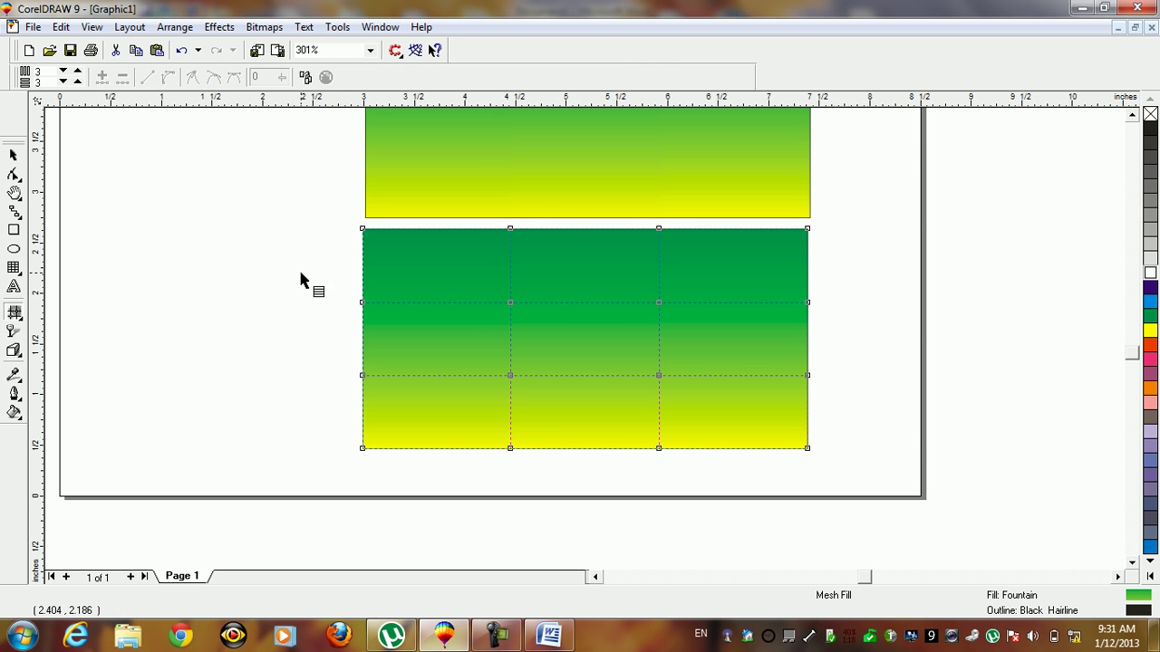
pyautogui.click(510, 303)
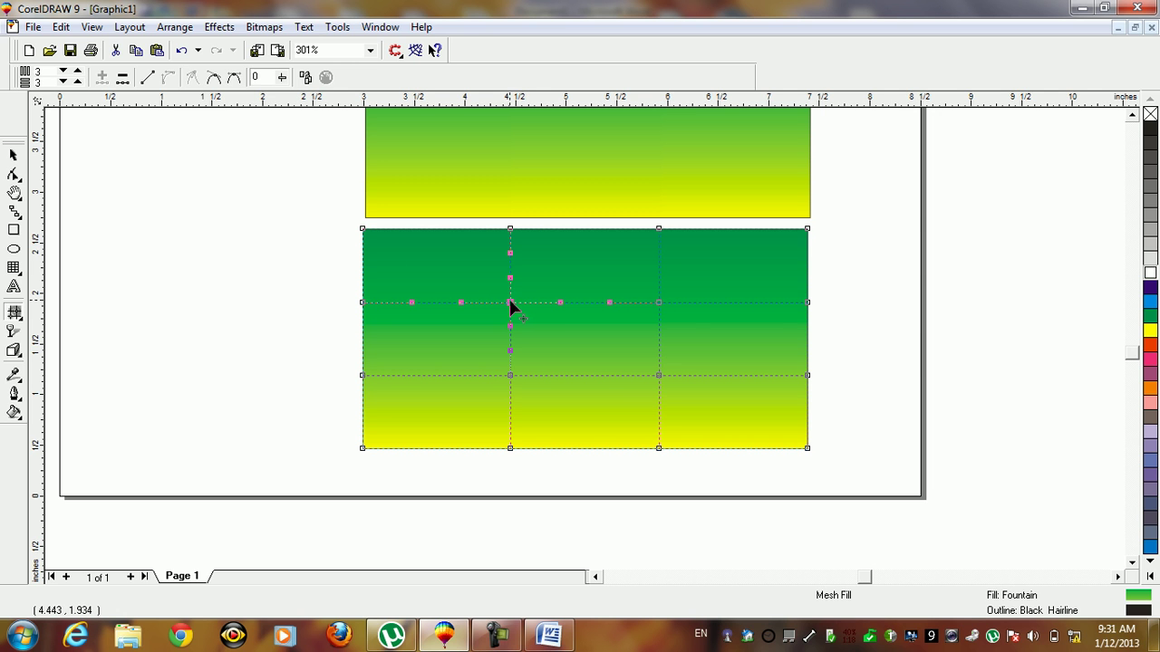
pyautogui.click(1153, 304)
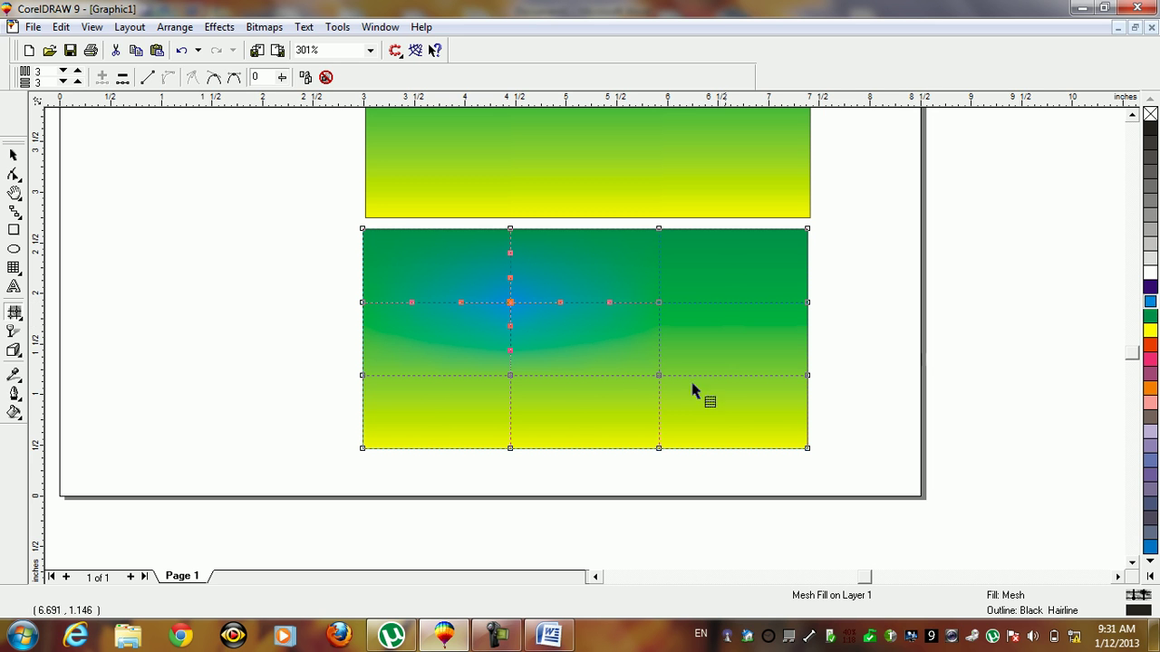
# Colour the other inner mesh nodes: lower-left red, upper-right green and lower-right orange.
pyautogui.click(510, 374)
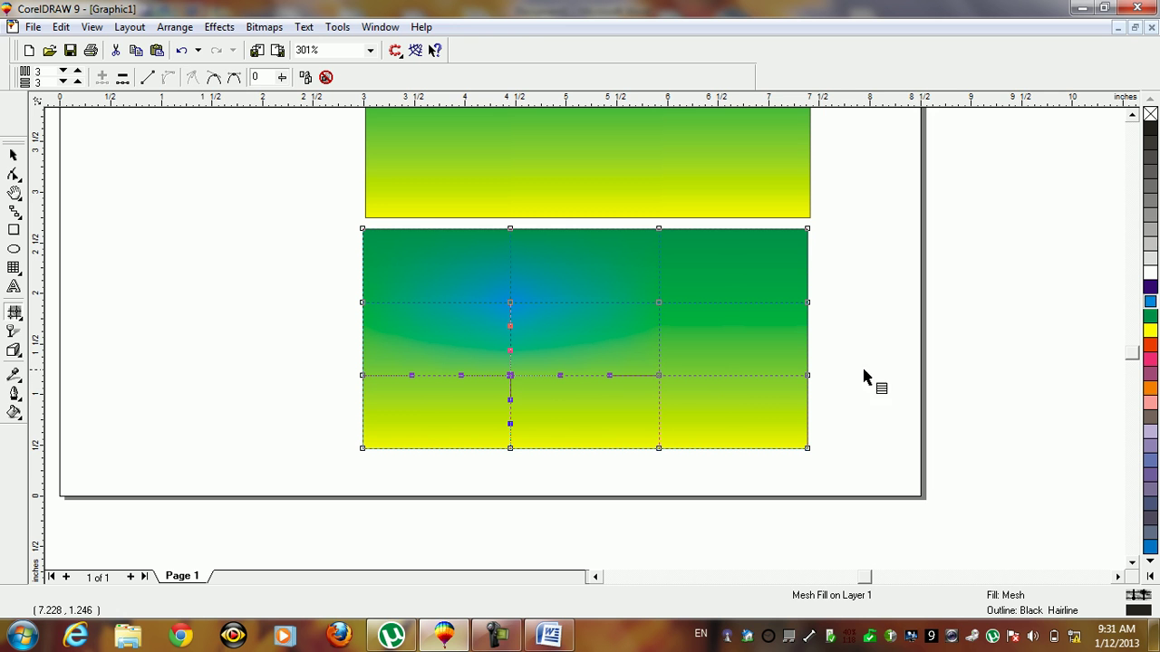
pyautogui.click(1150, 345)
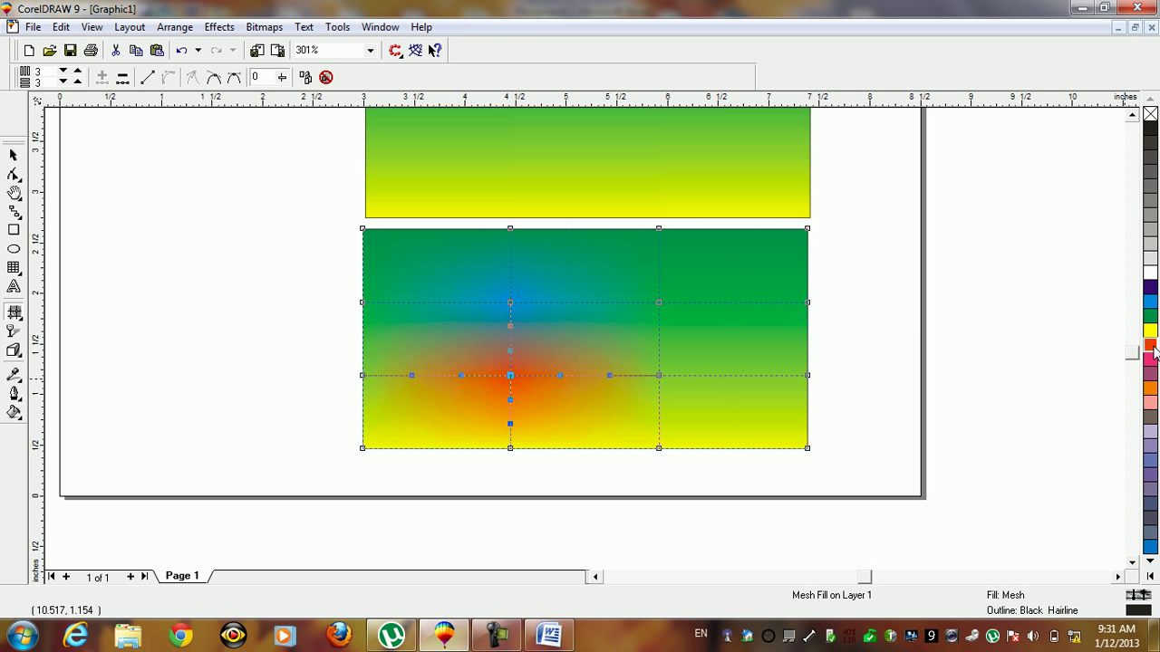
pyautogui.click(653, 303)
pyautogui.doubleClick(653, 304)
pyautogui.click(1150, 317)
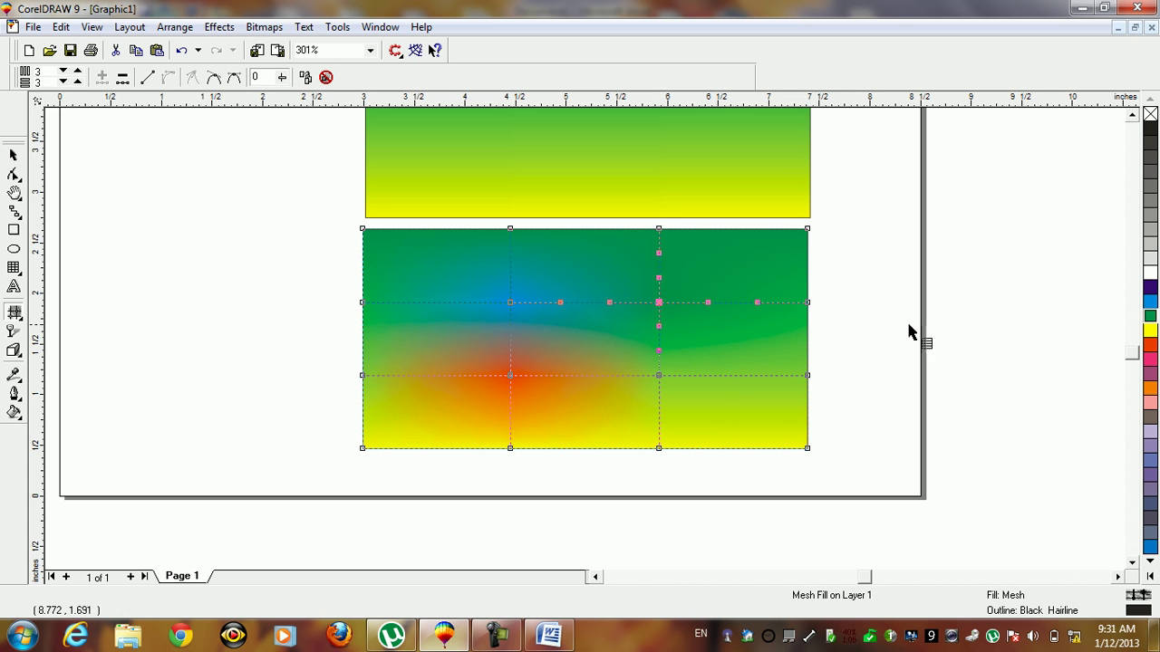
pyautogui.click(661, 372)
pyautogui.click(1150, 388)
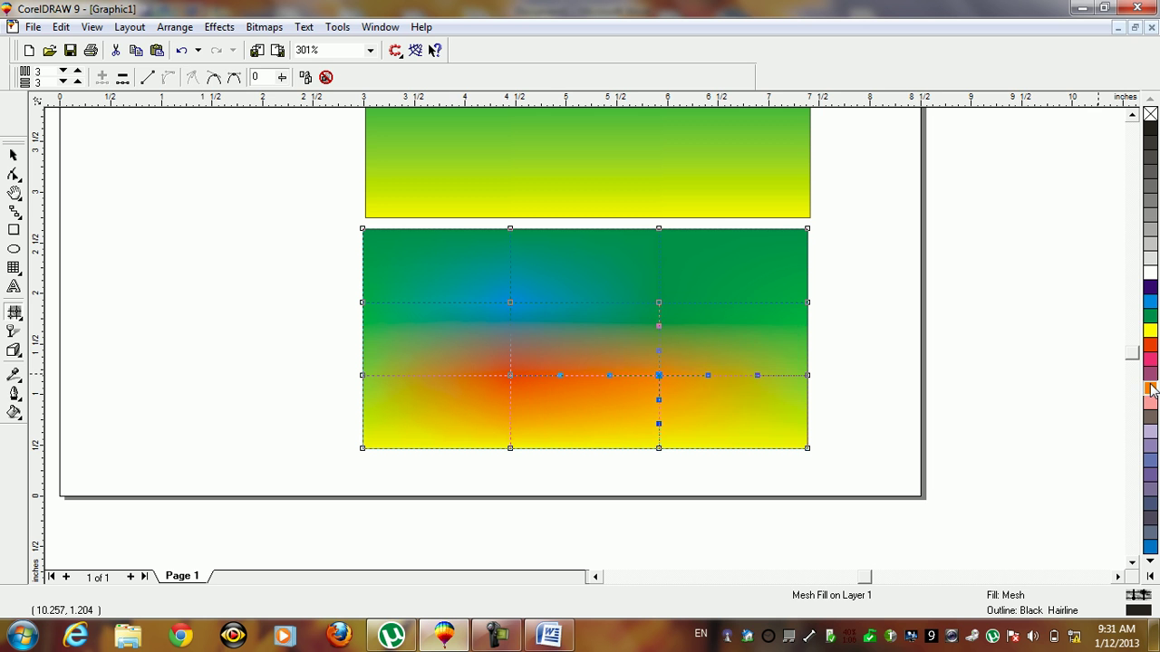
# Move the mesh-filled rectangle left to about x 2.45", y 1.66", against the original rectangle's lower edge.
pyautogui.press('m')
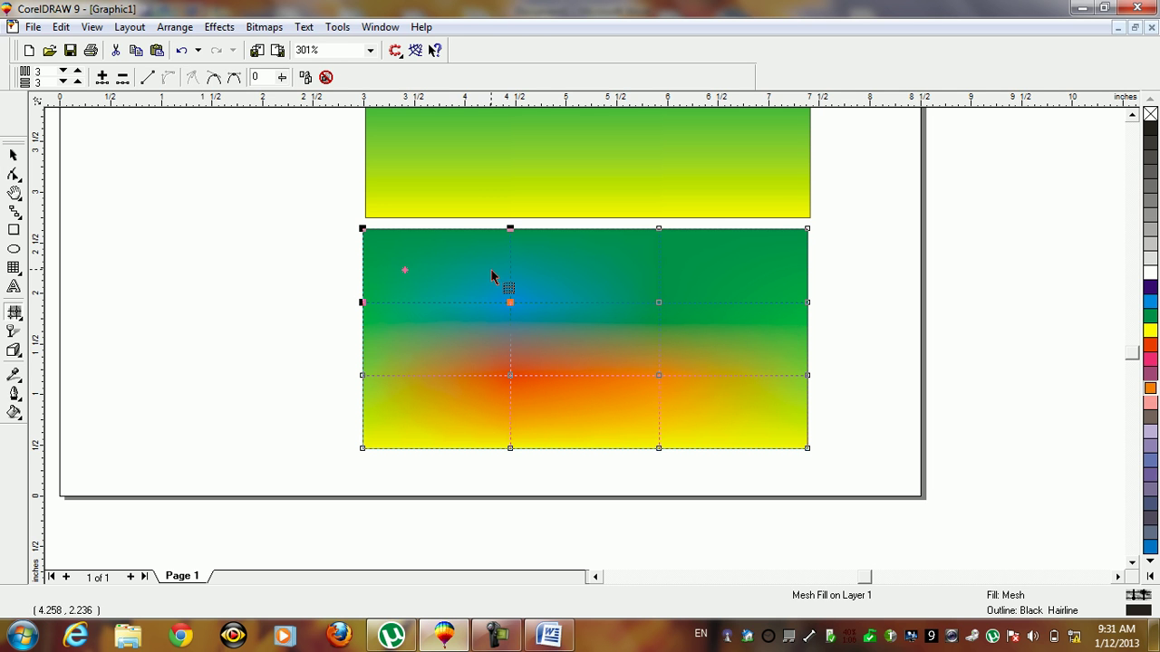
pyautogui.press('space')
pyautogui.moveTo(490, 269); pyautogui.dragTo(238, 292)
pyautogui.click(658, 292)
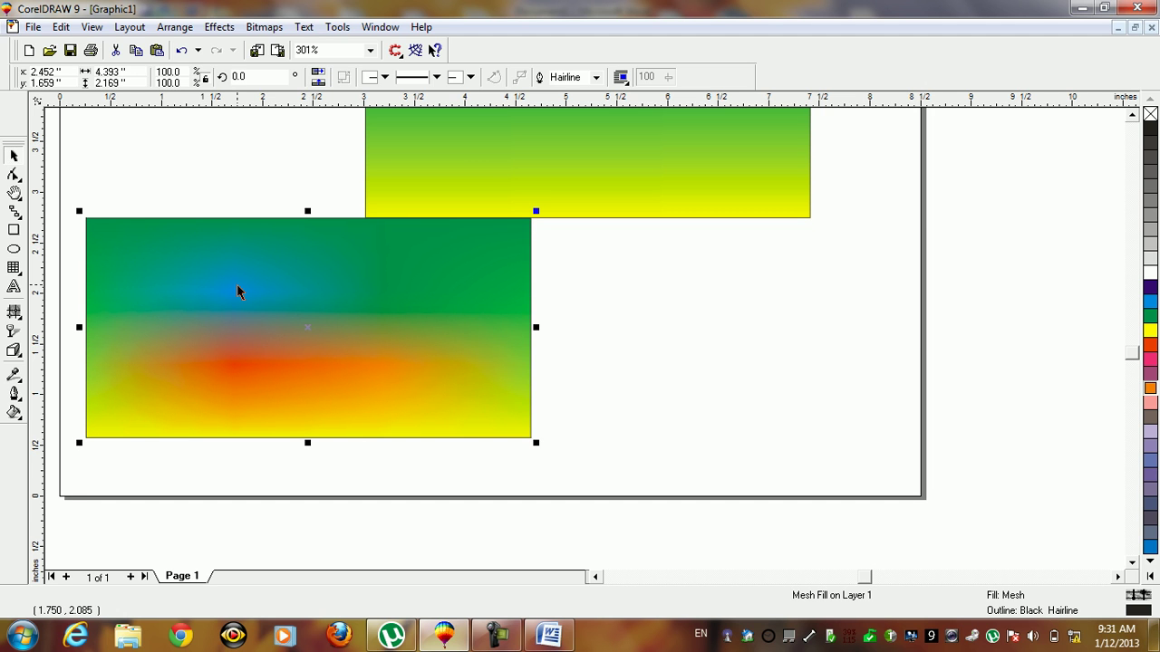
# Place a copy of the "Design.com" text on the upper part of the mesh-filled rectangle.
pyautogui.press('F4')
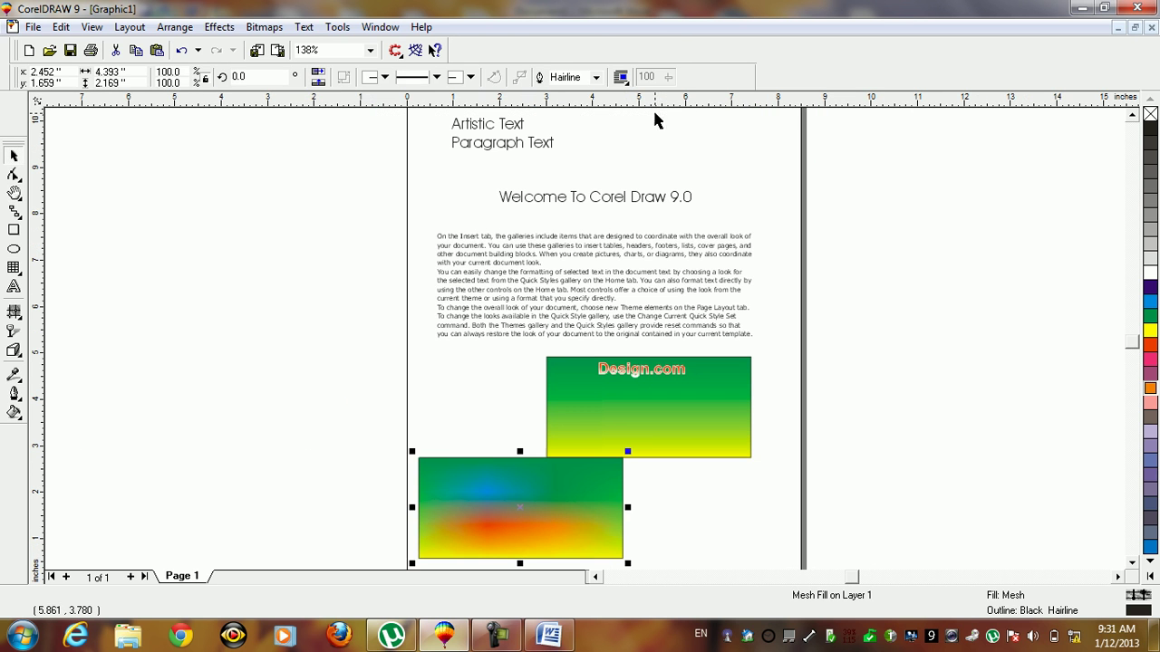
pyautogui.click(622, 371)
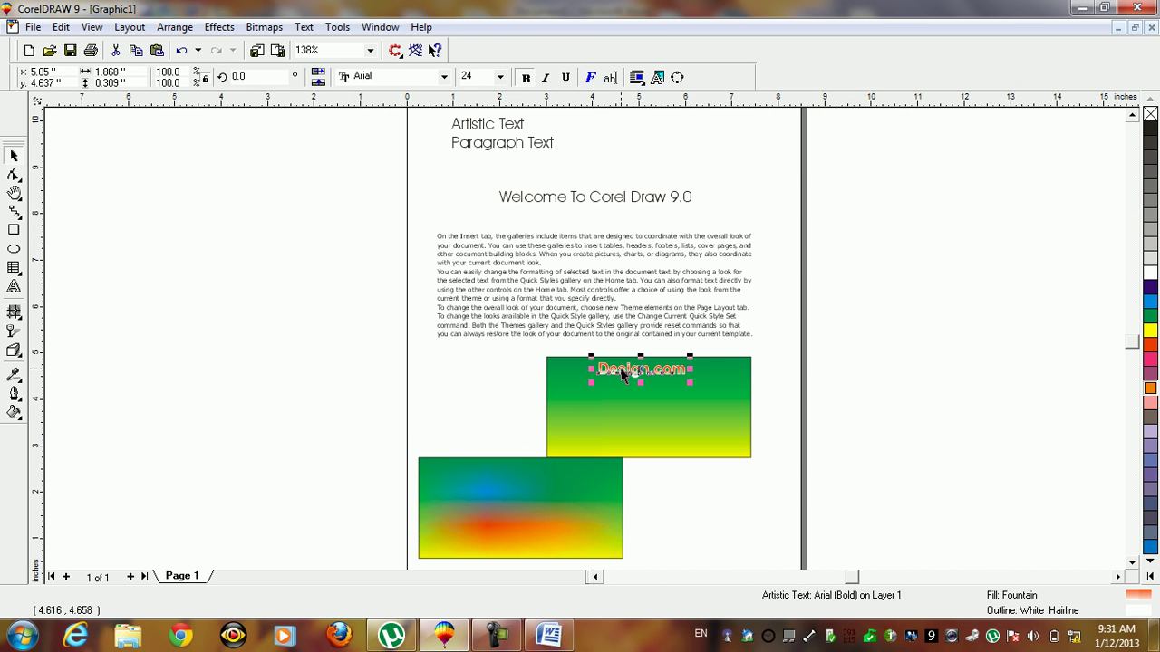
pyautogui.moveTo(621, 371); pyautogui.dragTo(486, 483)
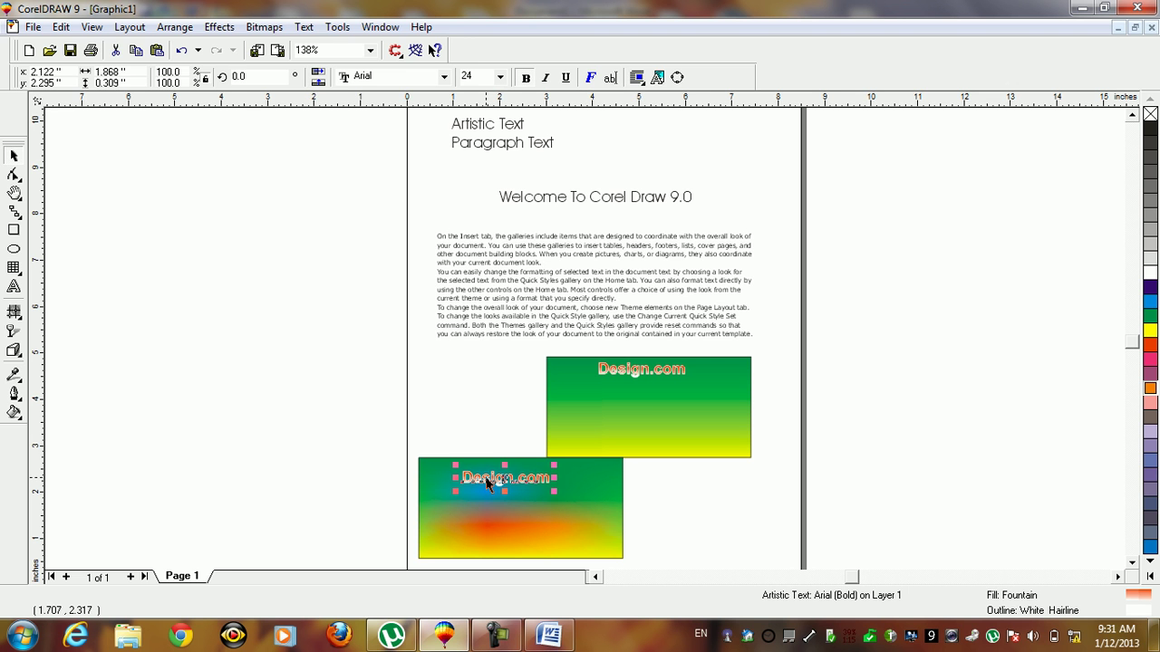
# Widen the letter spacing of the copied "Design.com" text slightly with the Shape tool, to about 1.885" overall width.
pyautogui.hotkey('shift', 'F2')
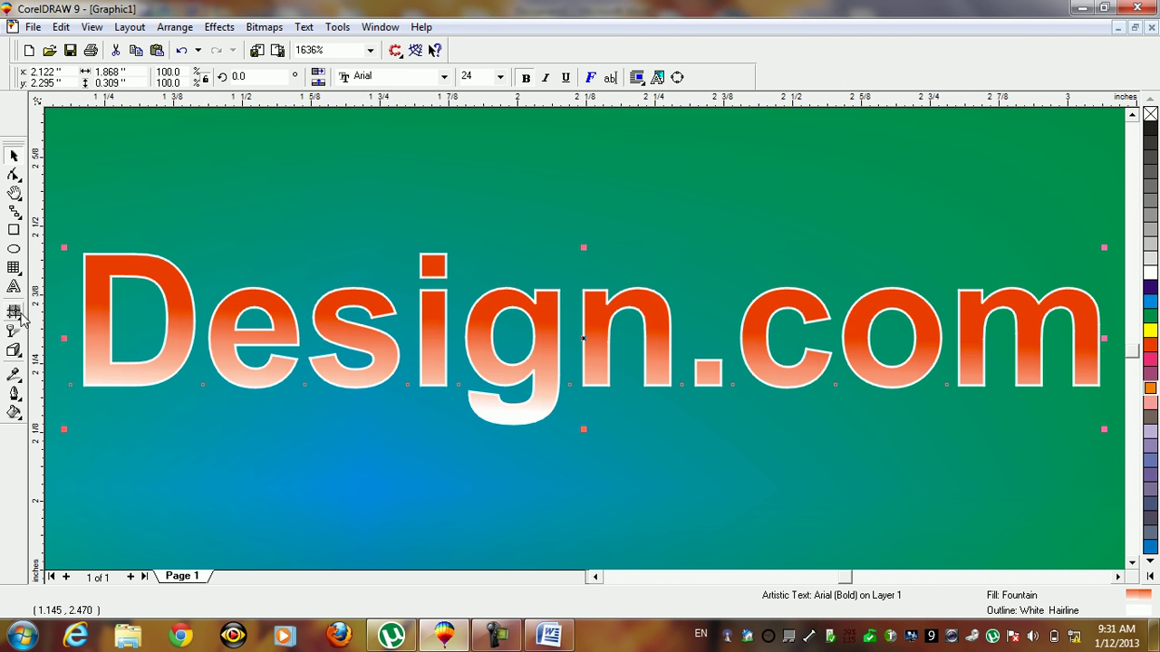
pyautogui.press('F10')
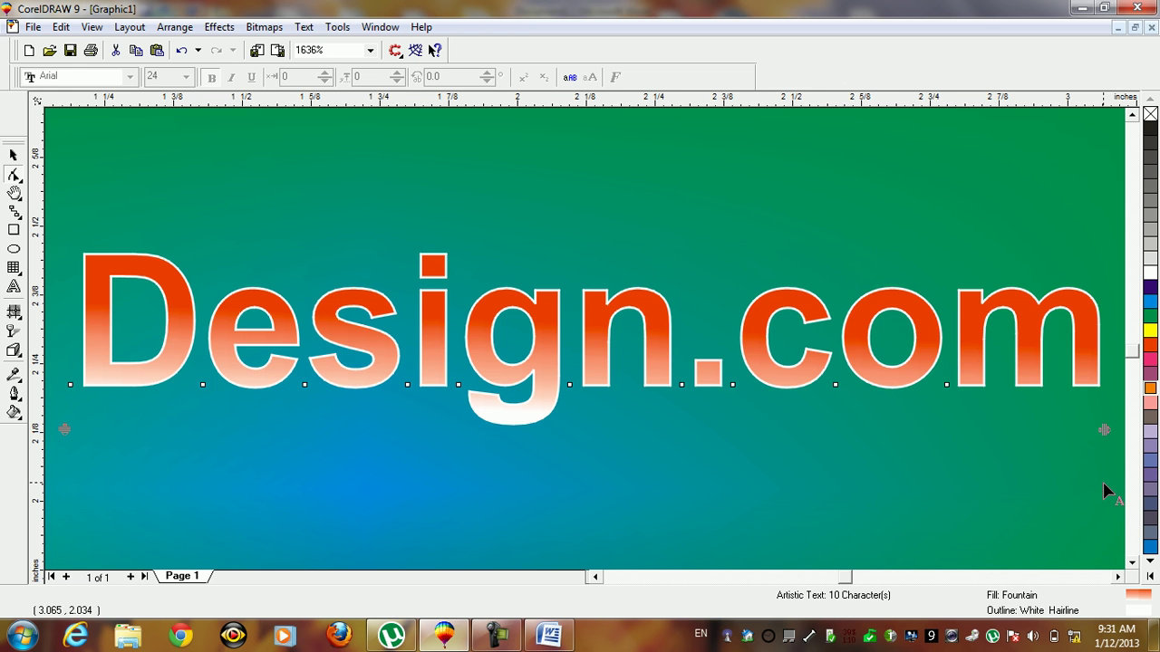
pyautogui.press('F3')
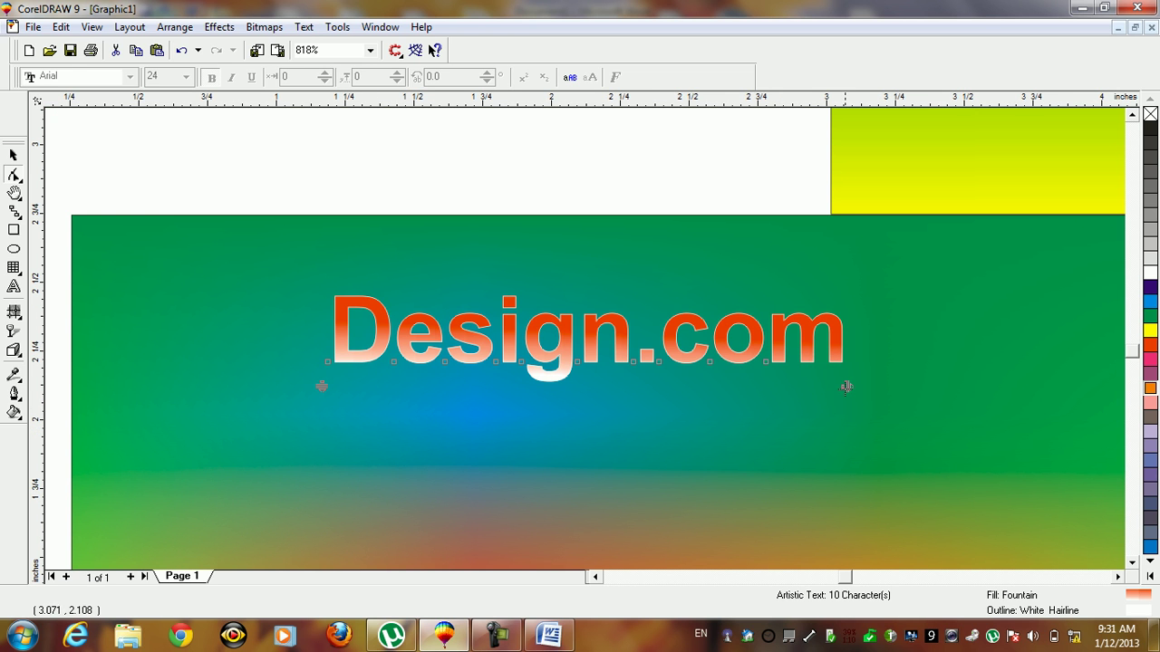
pyautogui.moveTo(845, 387); pyautogui.dragTo(818, 379)
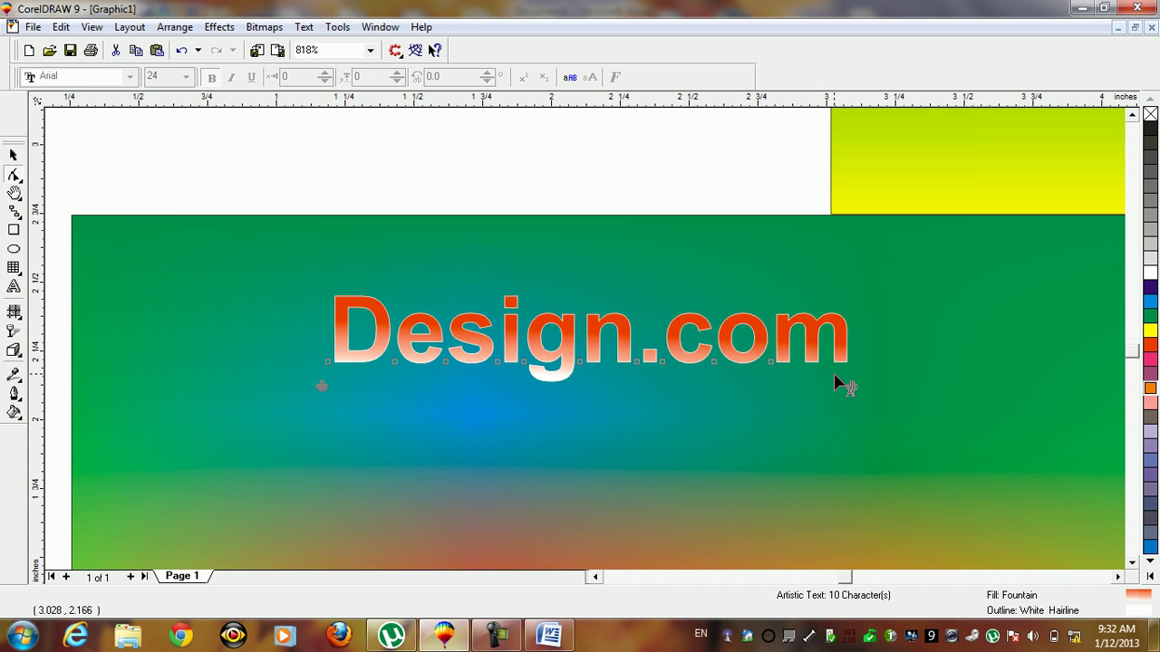
pyautogui.press('space')
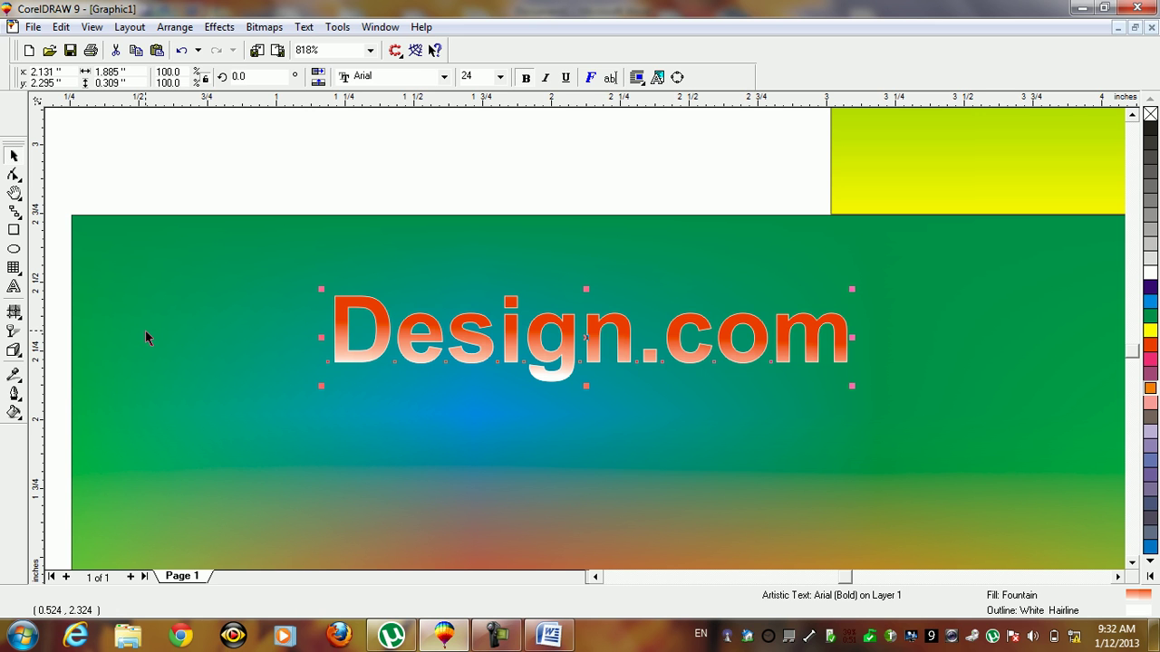
# Zoom to the two rectangles with their "Design.com" texts and examine them in Full-Screen Preview.
pyautogui.click(191, 341)
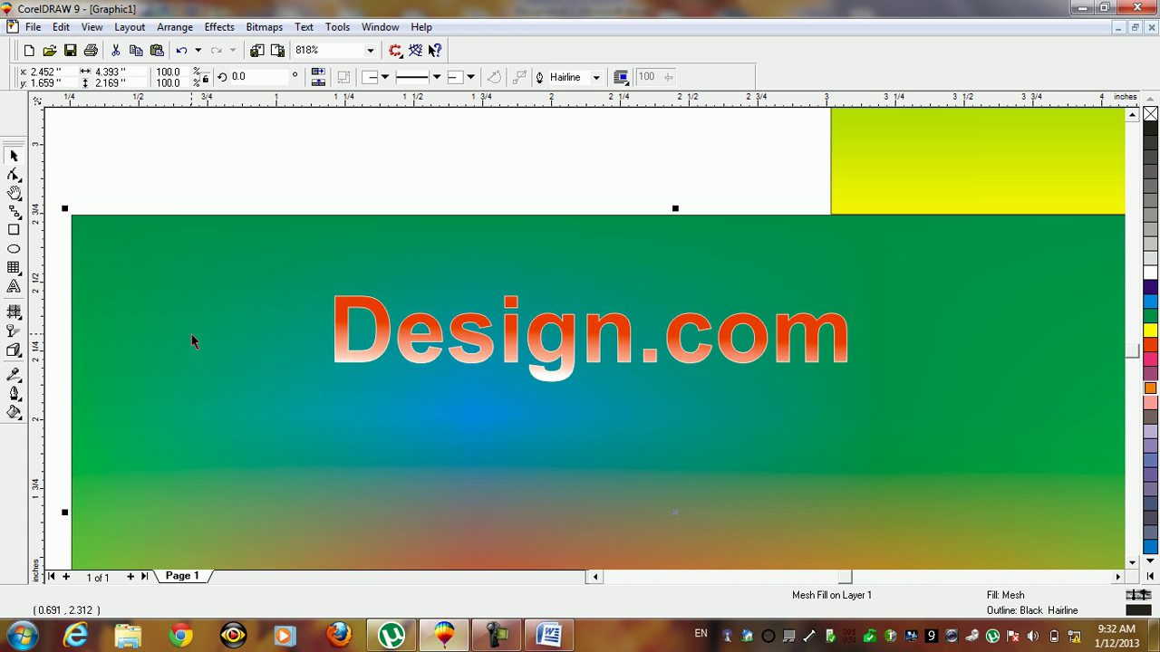
pyautogui.press('F4')
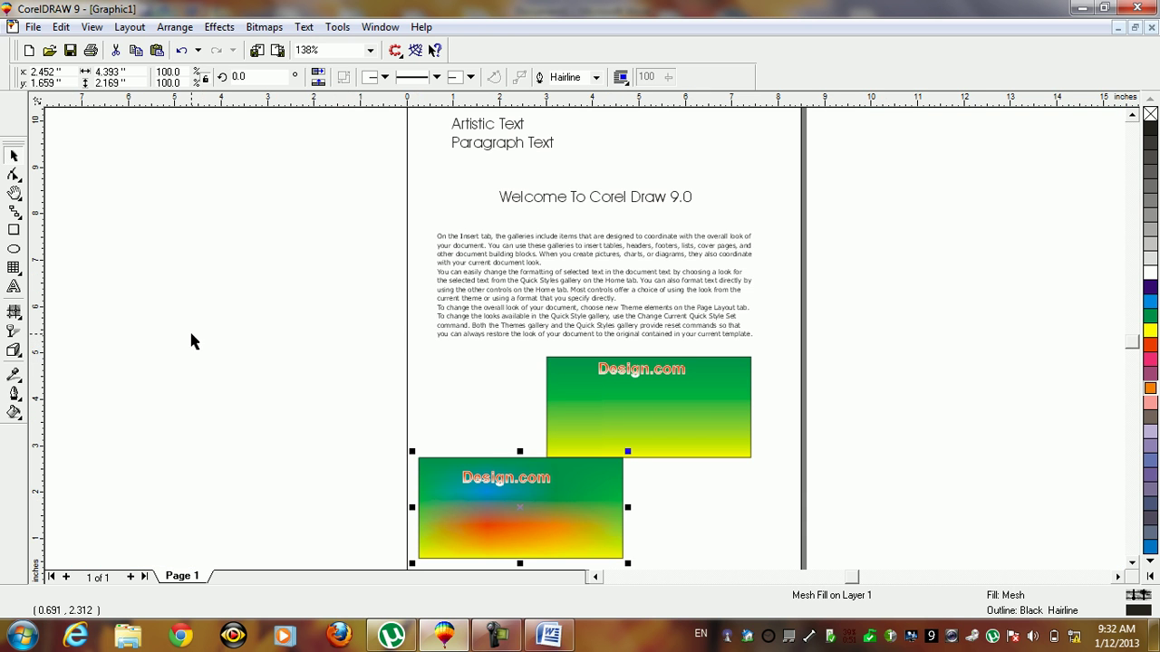
pyautogui.moveTo(270, 332); pyautogui.dragTo(919, 549)
pyautogui.hotkey('shift', 'F2')
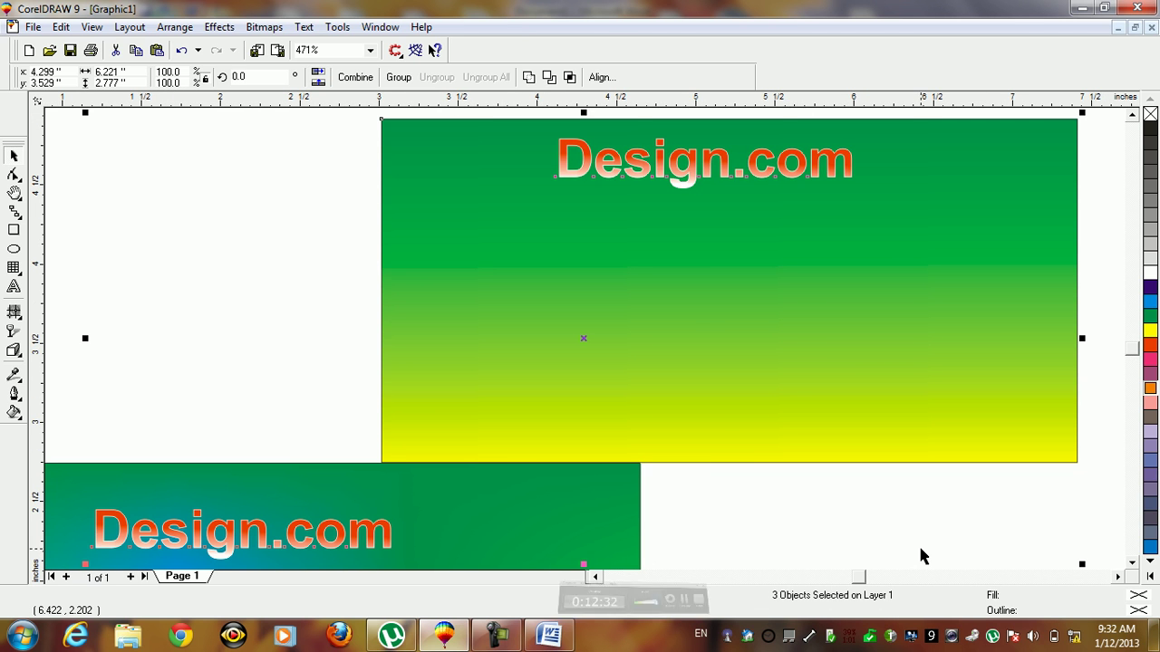
pyautogui.rightClick(216, 226)
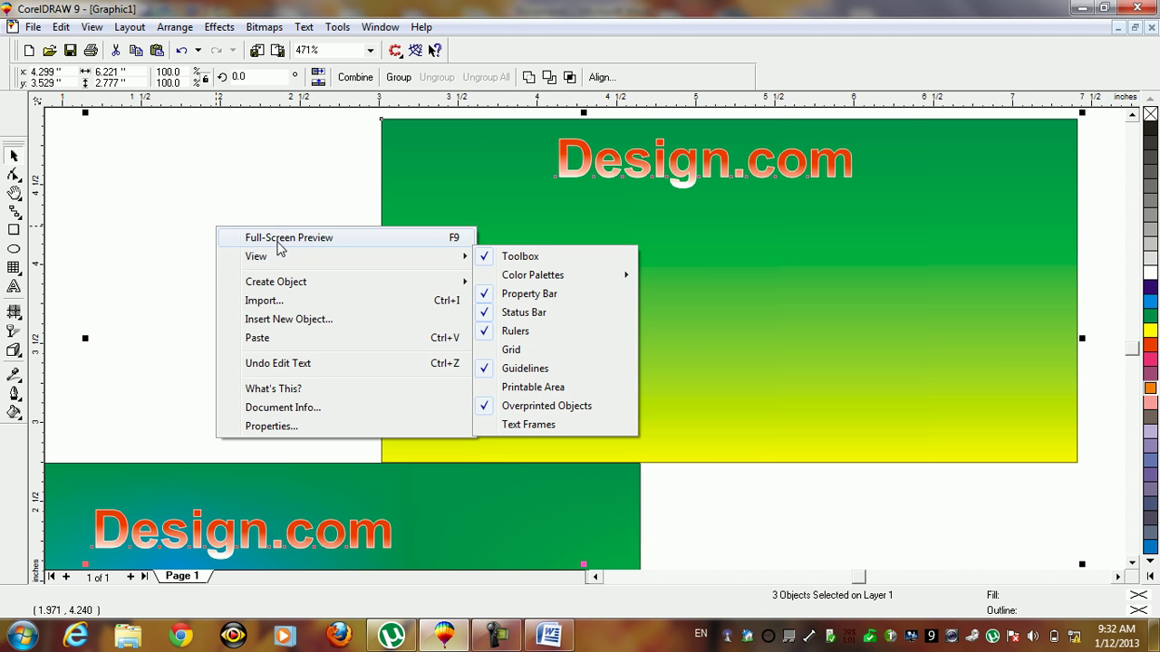
pyautogui.click(287, 239)
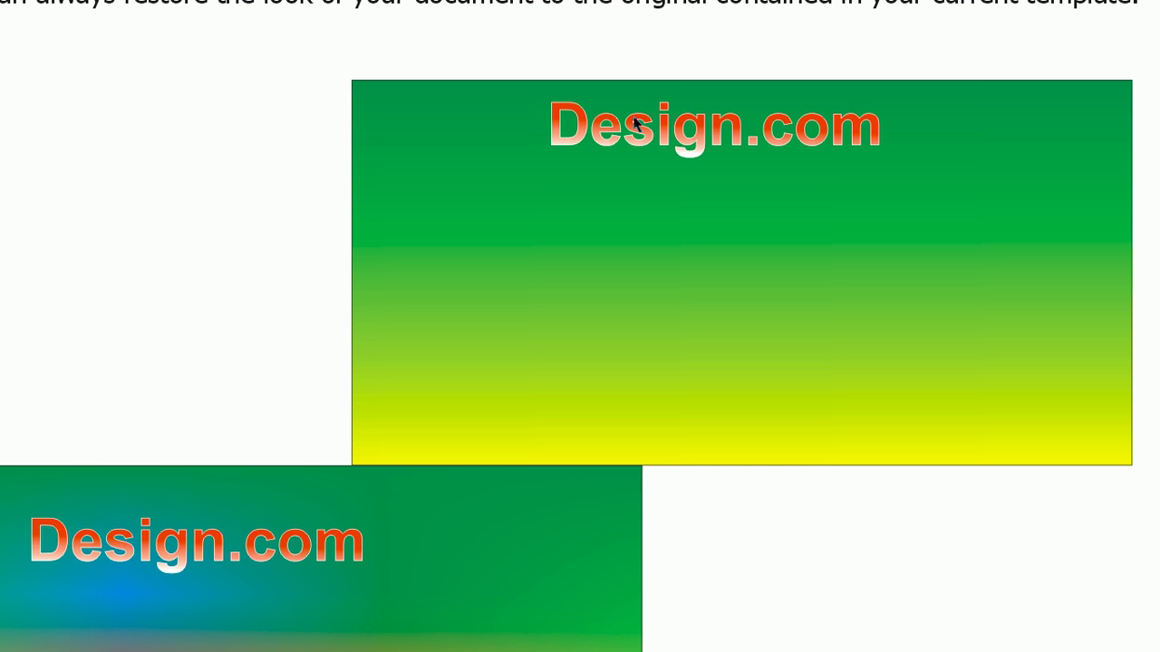